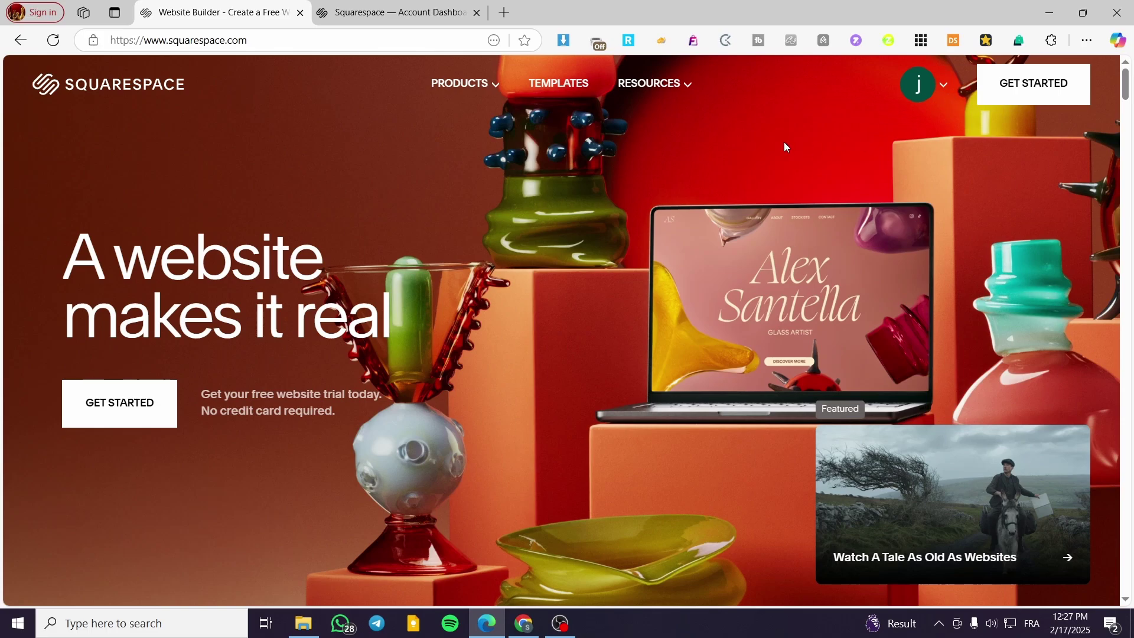
# - Start creating a new website from the account dashboard and bring up the site topic questionnaire
pyautogui.click(381, 9)
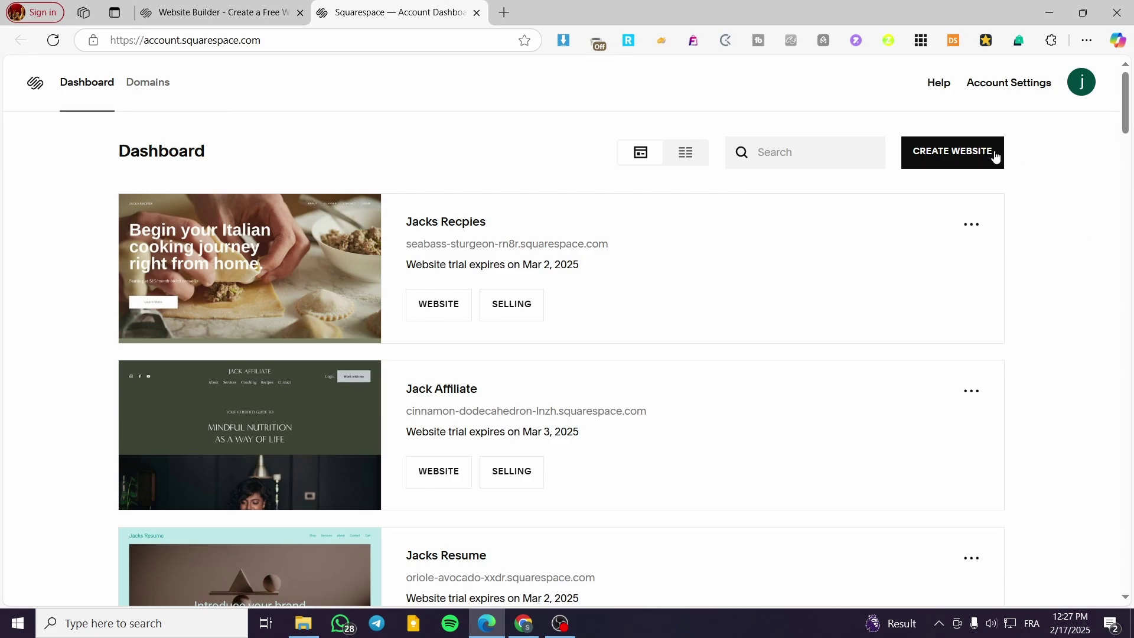
pyautogui.click(961, 155)
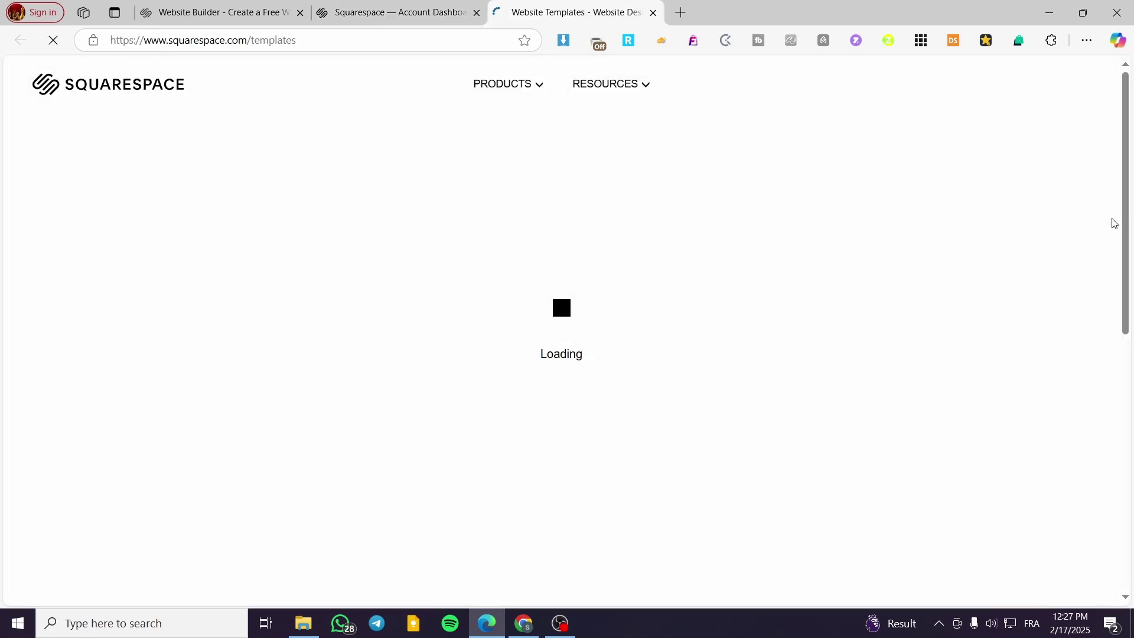
pyautogui.click(378, 7)
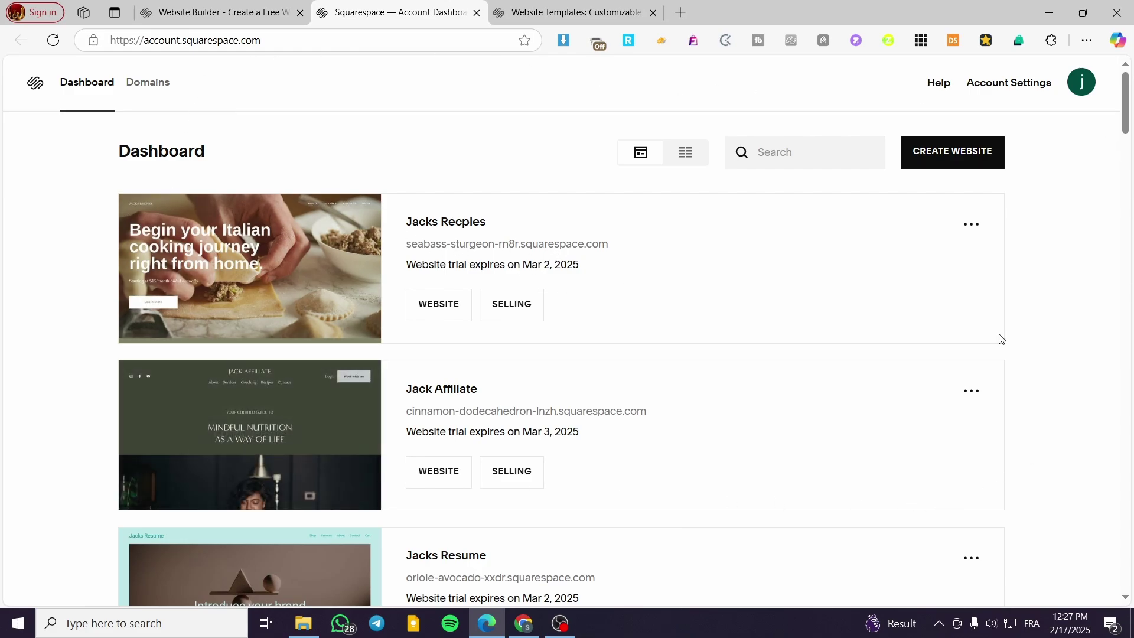
pyautogui.click(585, 12)
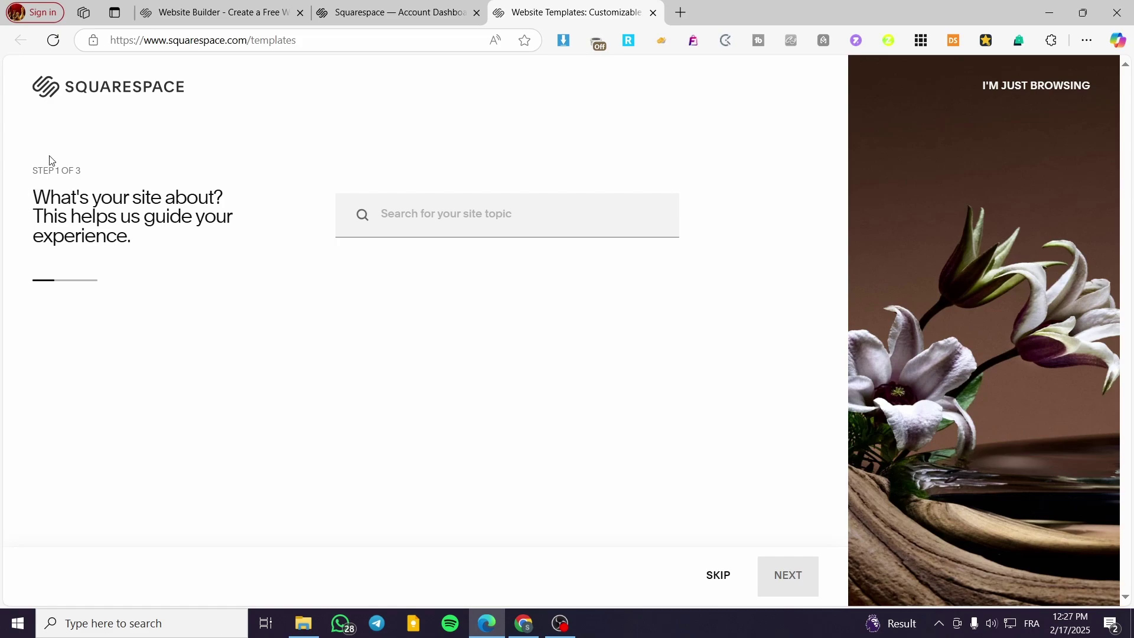
# - Search for the site topic "Resume", choose Resumes & Portfolios and continue to the next question
pyautogui.click(444, 221)
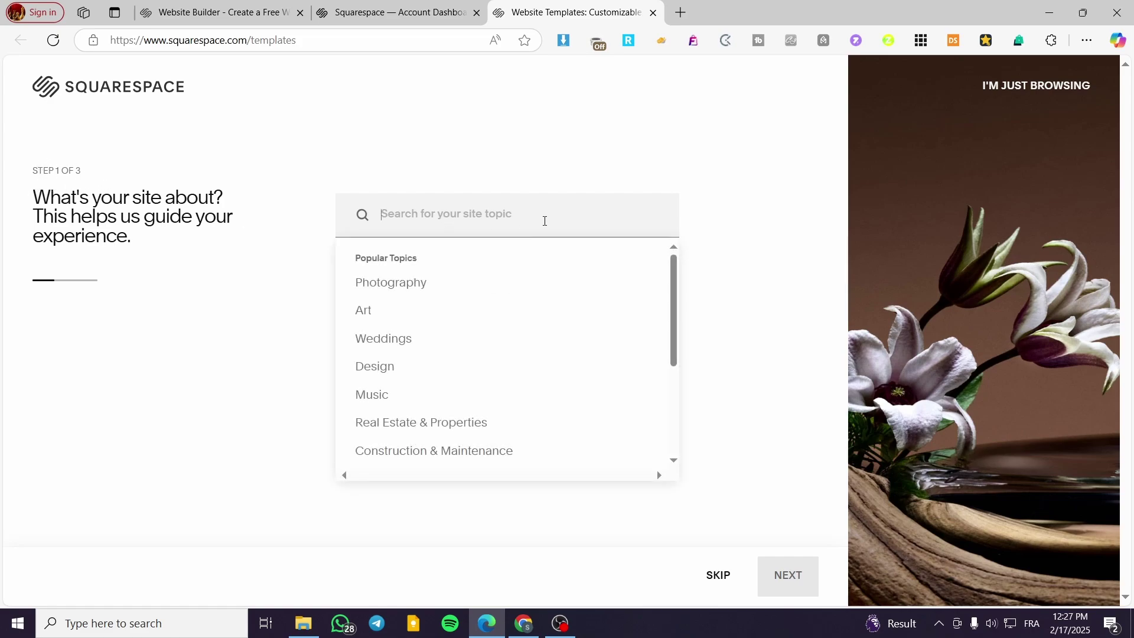
pyautogui.write('Resume')
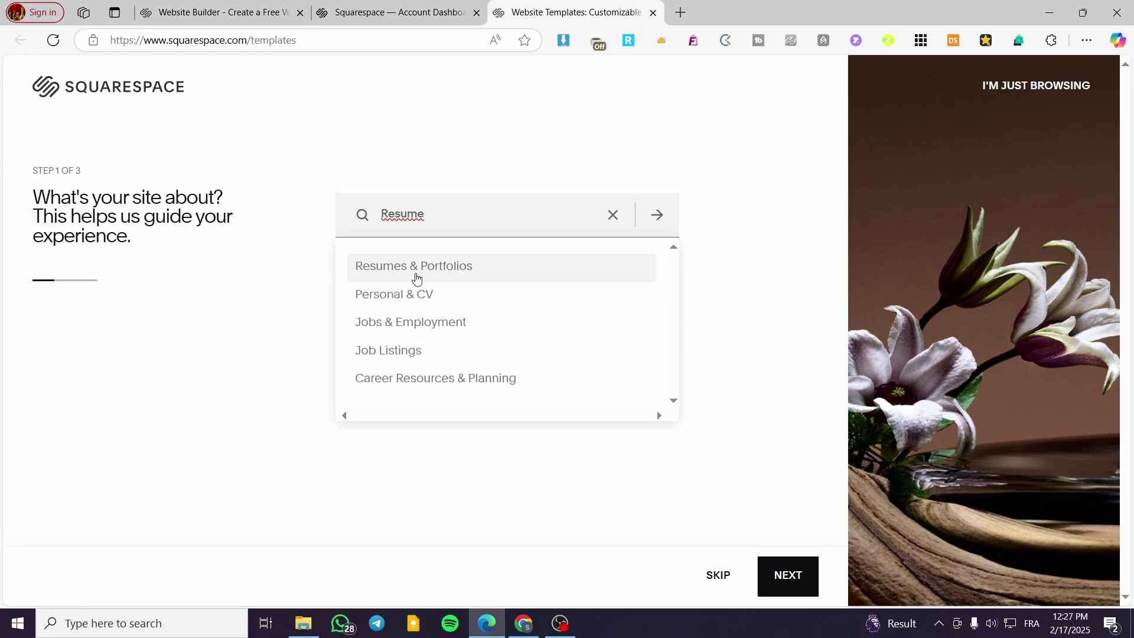
pyautogui.click(370, 272)
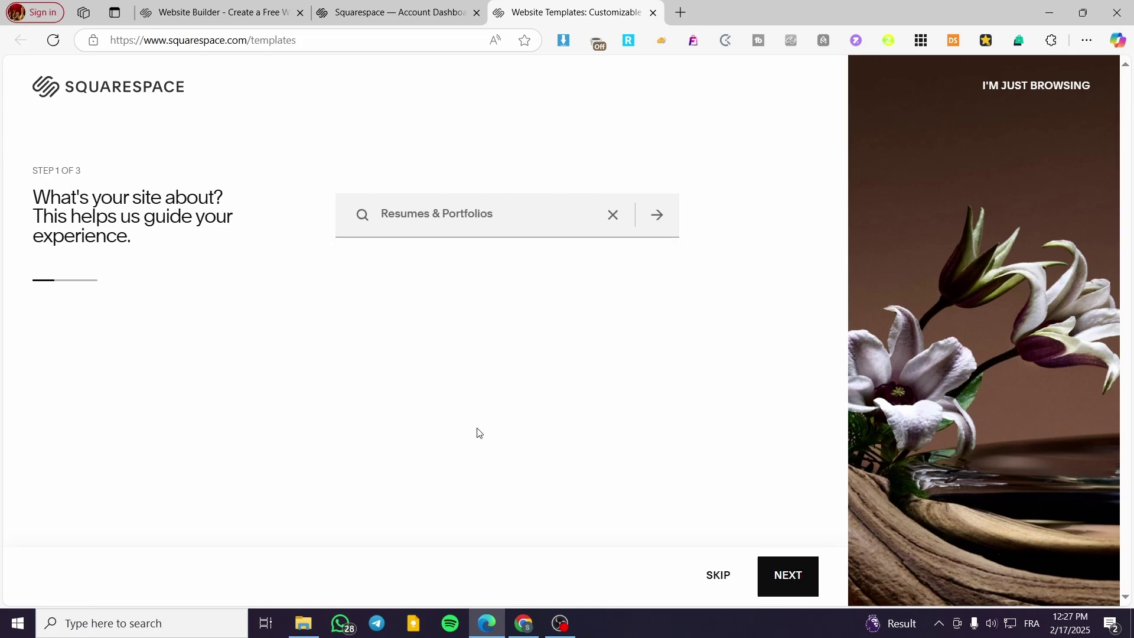
pyautogui.click(786, 582)
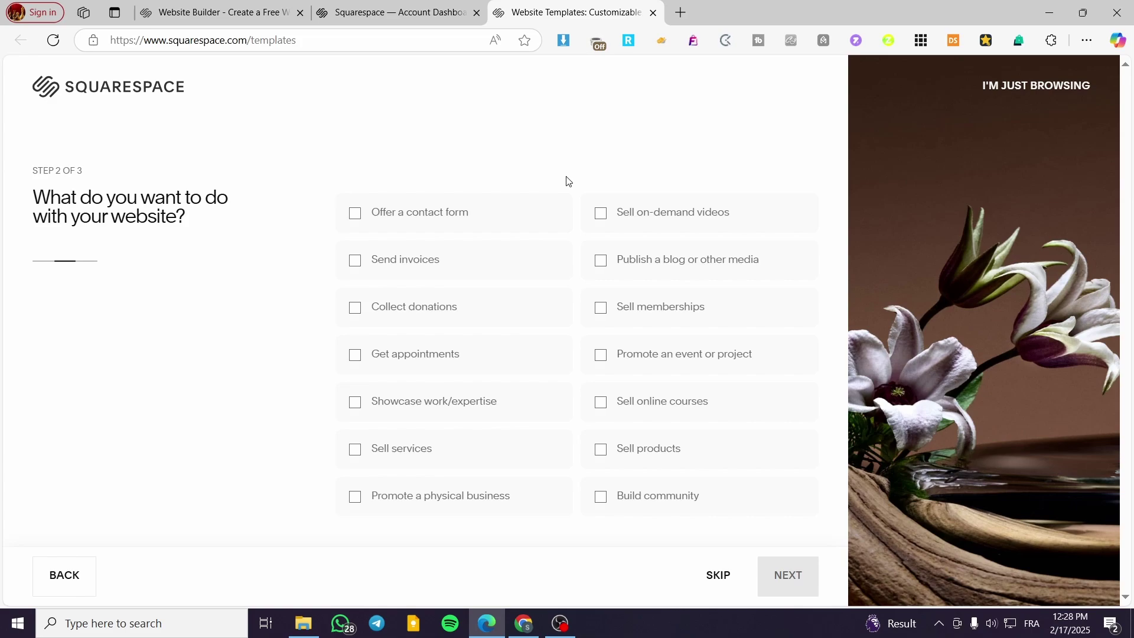
# - Choose the website goals Send invoices, Offer a contact form, Get appointments, Showcase work/expertise and Sell services
pyautogui.click(355, 263)
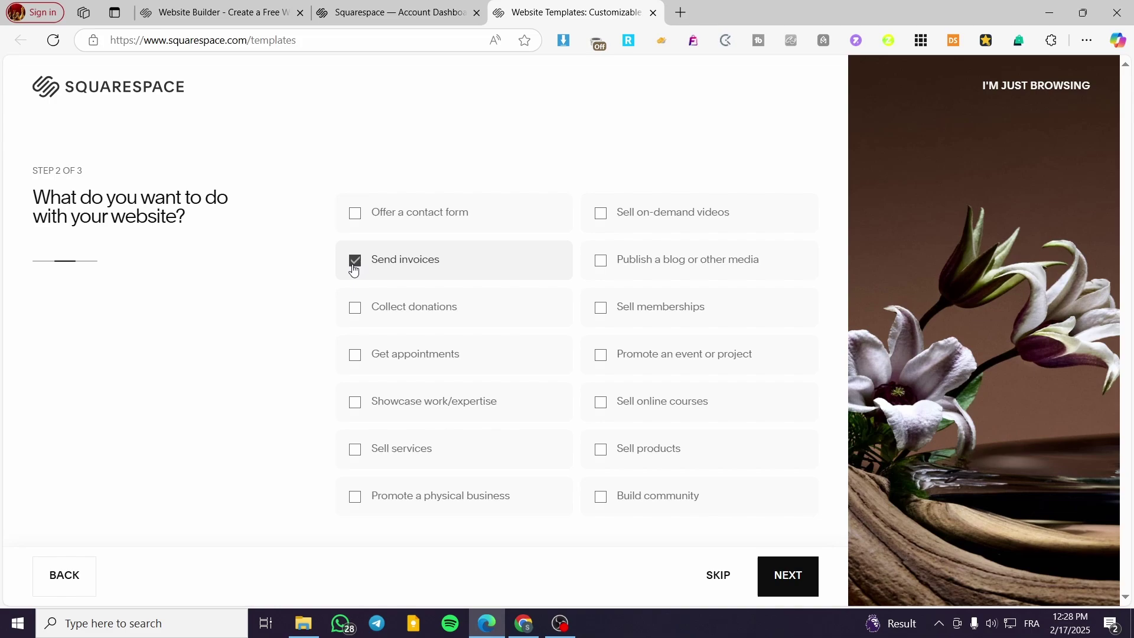
pyautogui.click(355, 223)
pyautogui.click(356, 359)
pyautogui.click(414, 405)
pyautogui.click(414, 405)
pyautogui.click(408, 404)
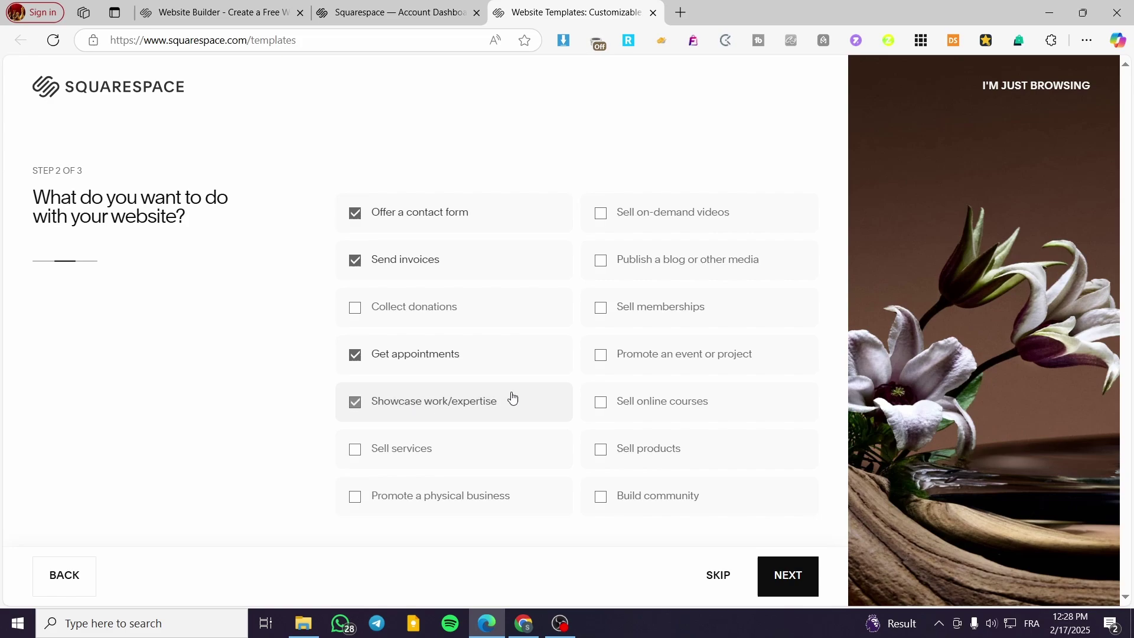
pyautogui.click(414, 449)
# - Add the goals Publish a blog or other media, Sell online courses and Sell products, and continue to the final question
pyautogui.click(707, 266)
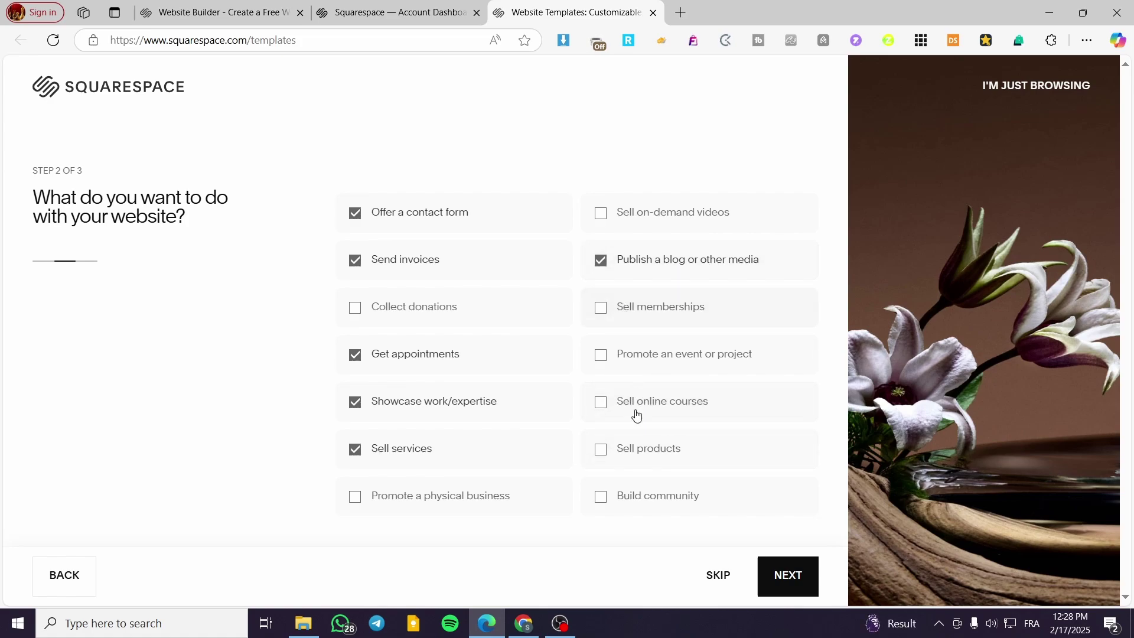
pyautogui.click(600, 408)
pyautogui.click(644, 452)
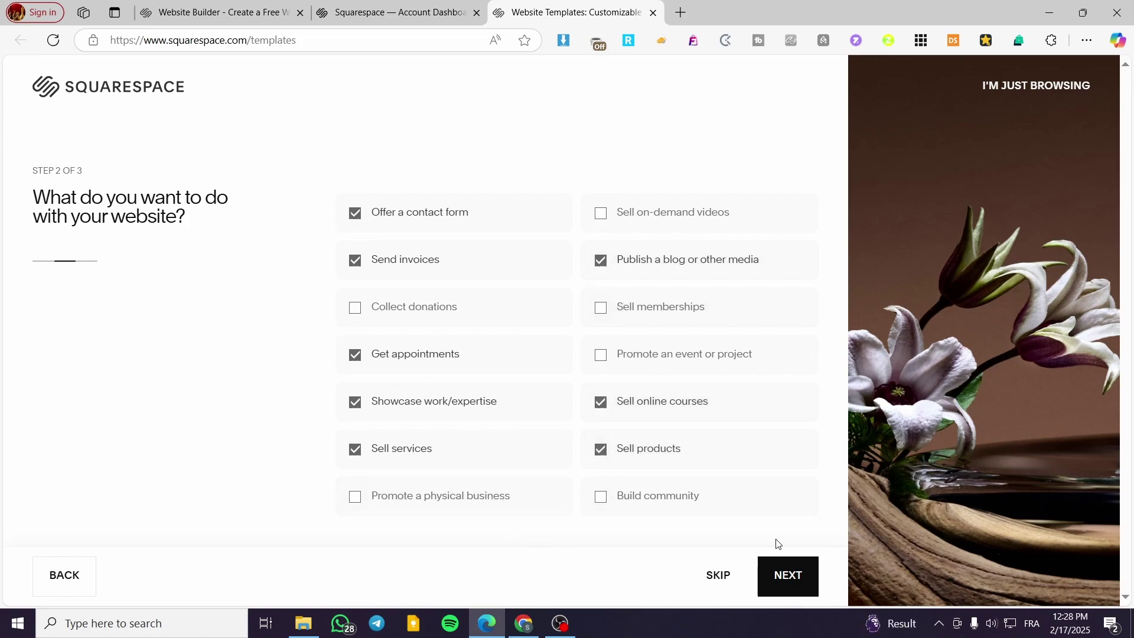
pyautogui.click(607, 512)
pyautogui.click(787, 575)
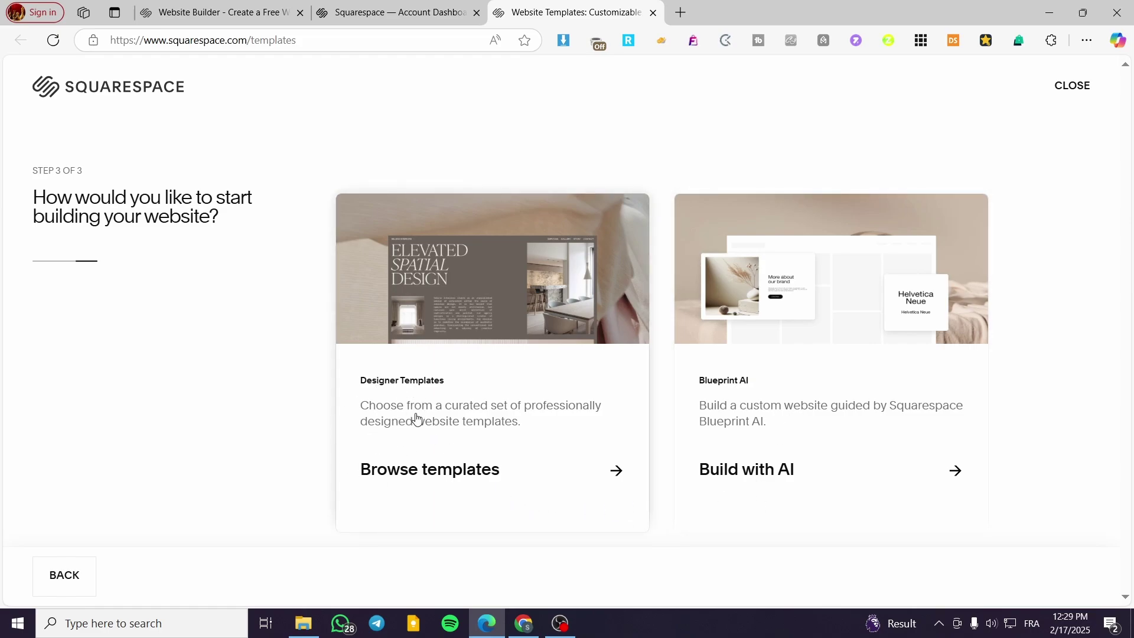
# - Choose to start building the website by browsing the designer templates
pyautogui.rightClick(412, 469)
pyautogui.click(297, 415)
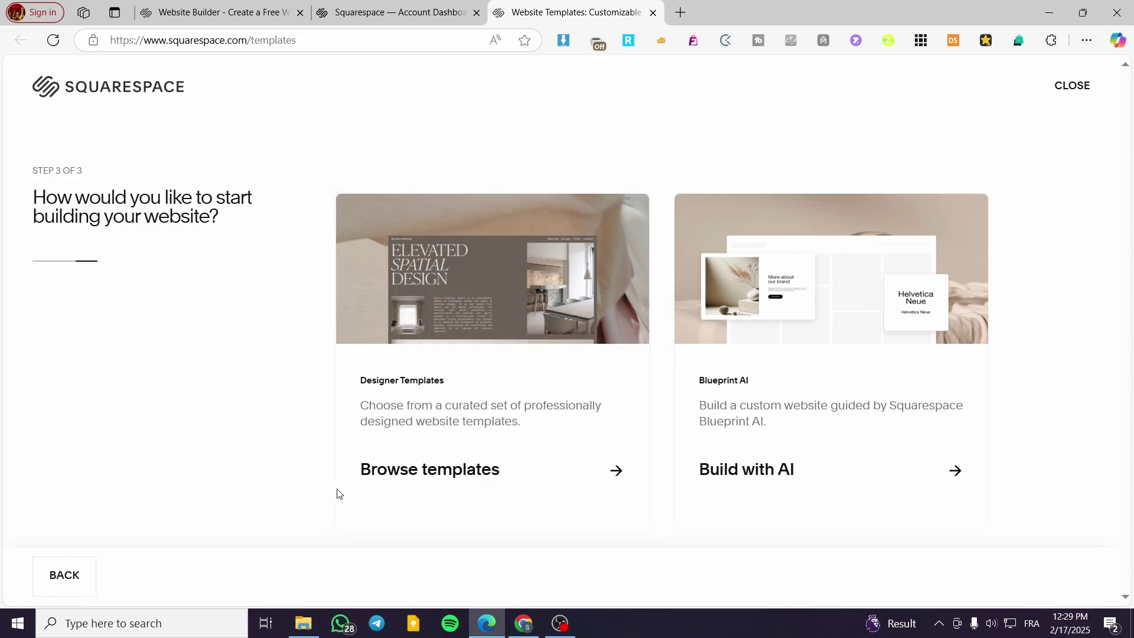
pyautogui.click(395, 472)
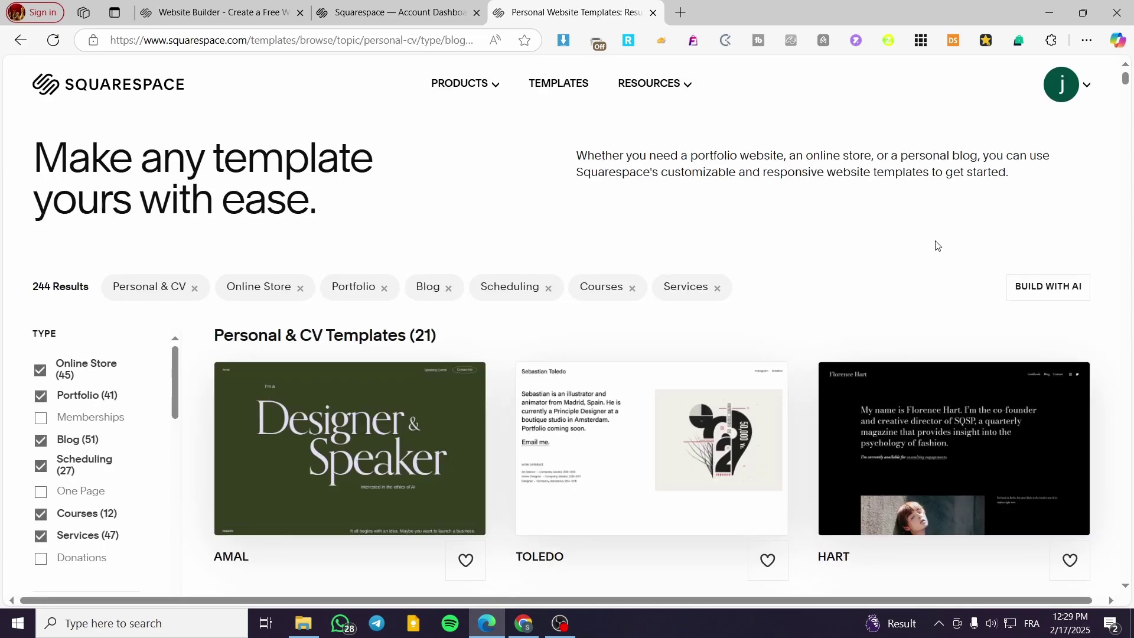
# - Look over the first Personal & CV templates and the Build with AI section of the template gallery
pyautogui.scroll(-3, 851, 286)
pyautogui.scroll(3, 878, 282)
pyautogui.scroll(-6, 555, 357)
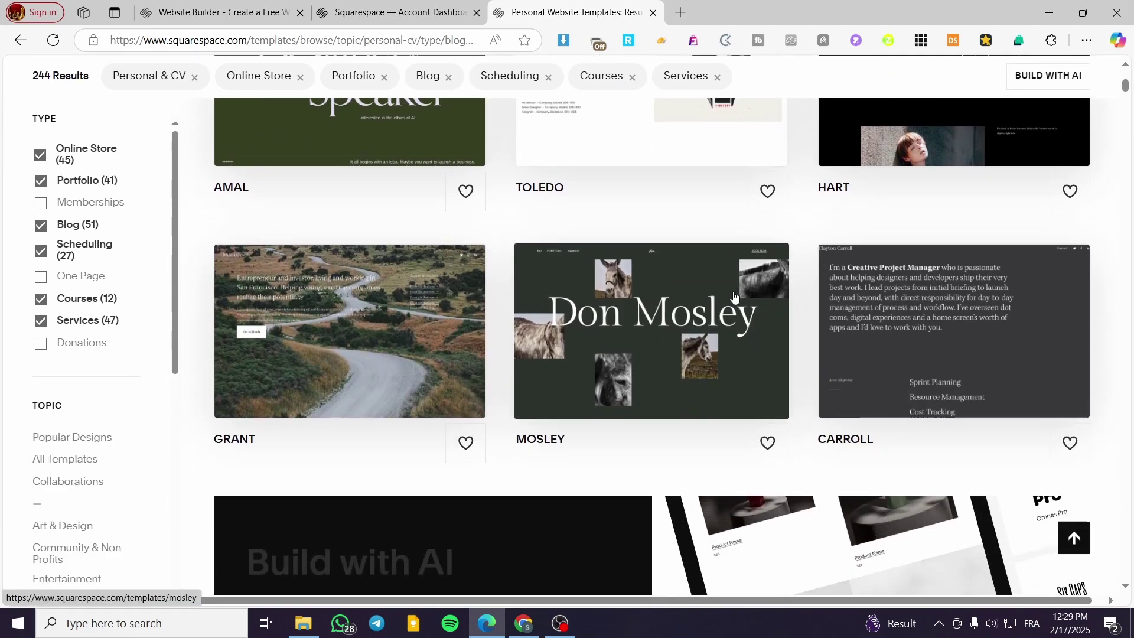
pyautogui.scroll(1, 736, 296)
pyautogui.scroll(-5, 650, 330)
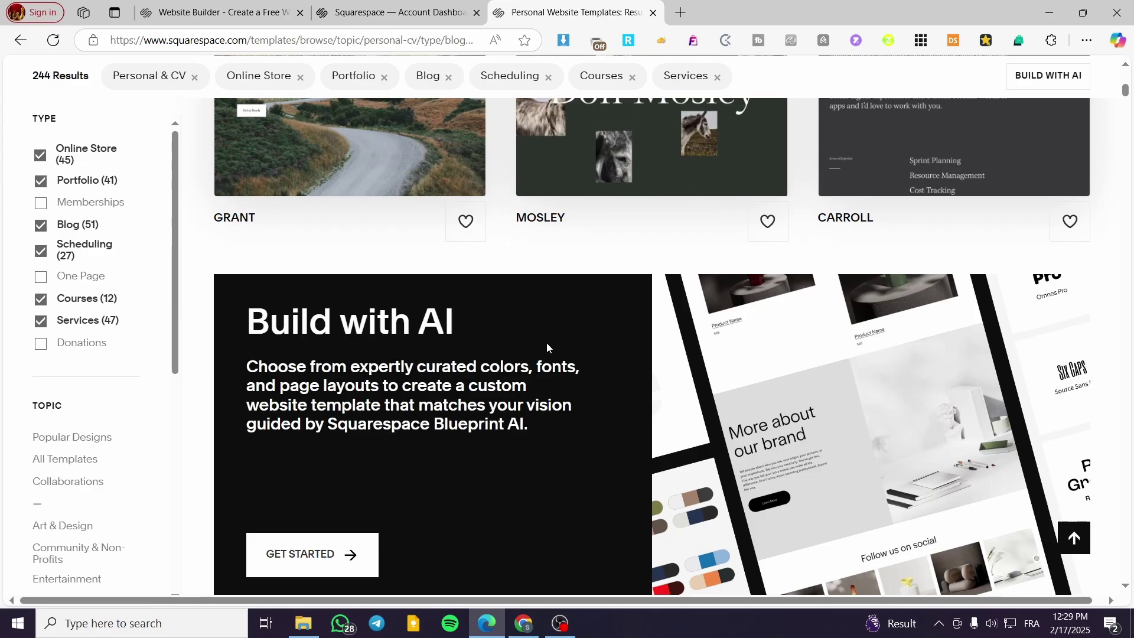
pyautogui.scroll(6, 591, 354)
pyautogui.scroll(4, 807, 336)
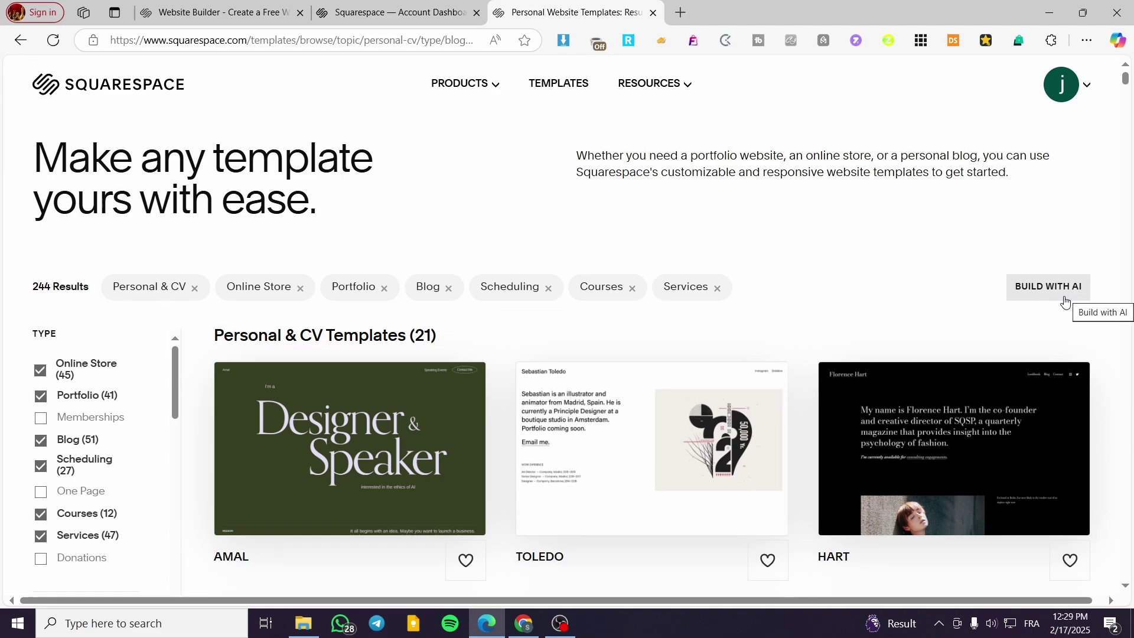
# - Examine the full range of Personal & CV and Online Store templates in the gallery
pyautogui.scroll(-3, 635, 311)
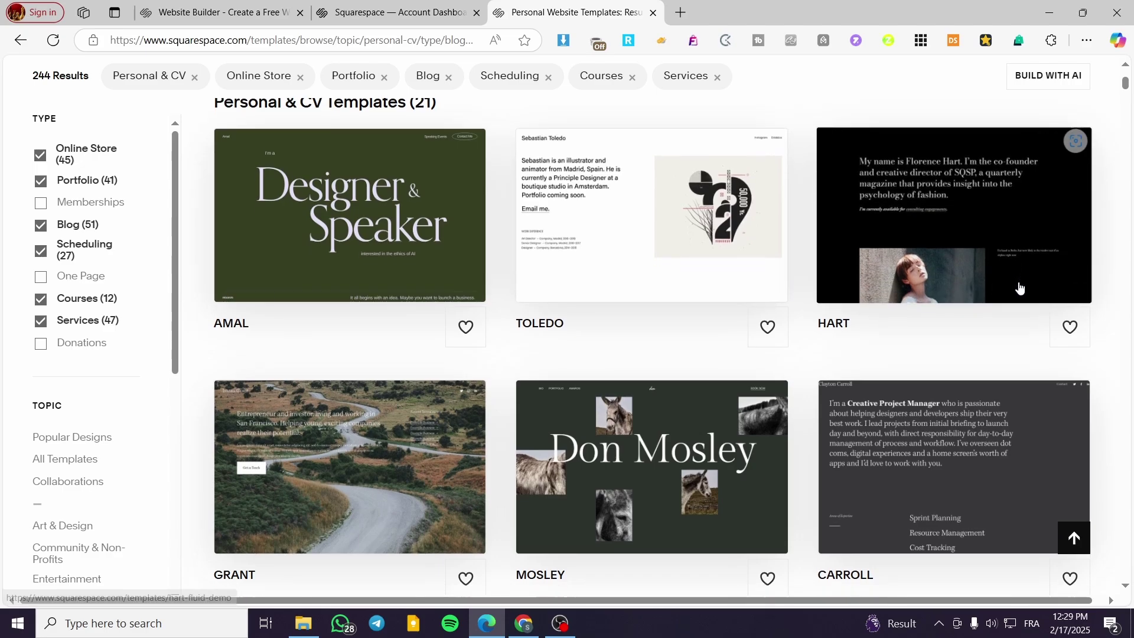
pyautogui.scroll(-3, 488, 338)
pyautogui.scroll(-5, 488, 338)
pyautogui.scroll(-4, 543, 350)
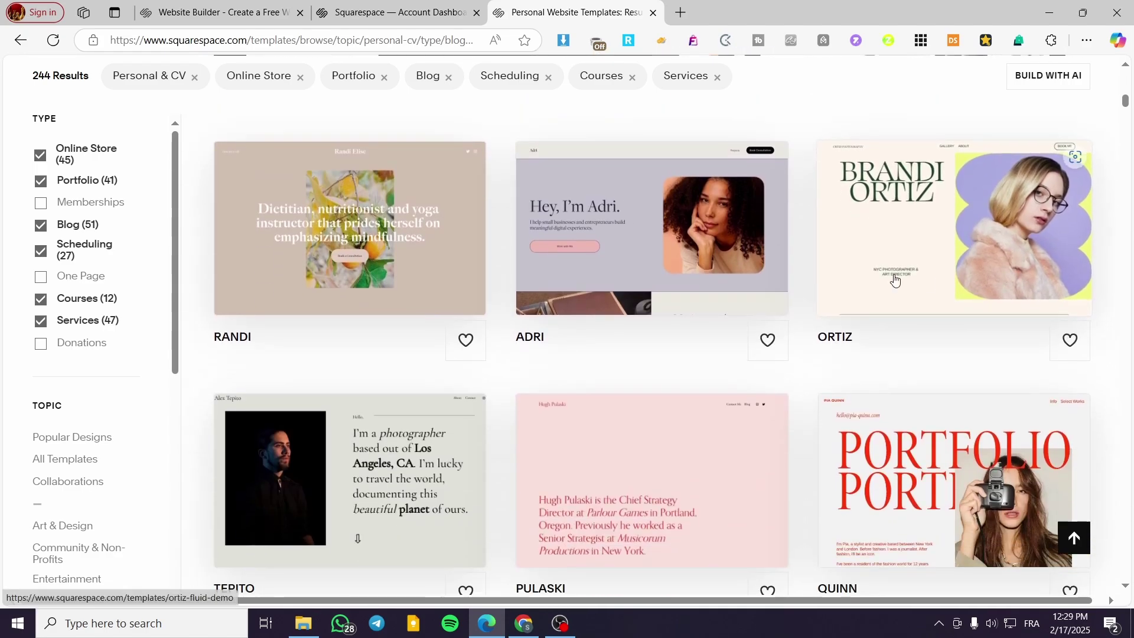
pyautogui.scroll(-3, 672, 254)
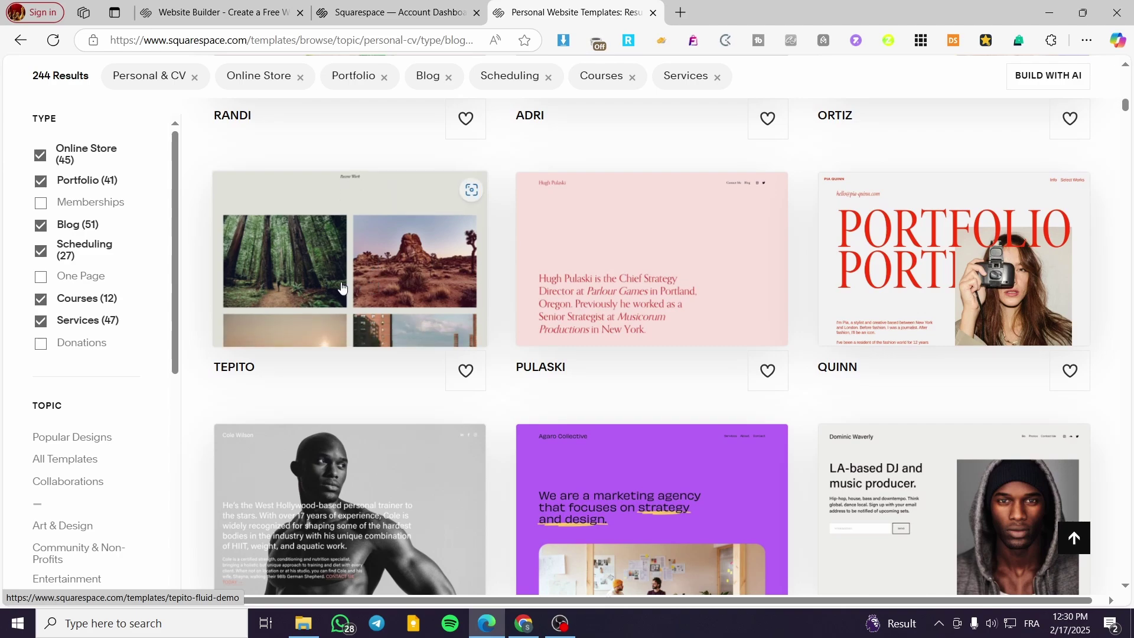
pyautogui.scroll(-1, 341, 287)
pyautogui.scroll(-2, 713, 236)
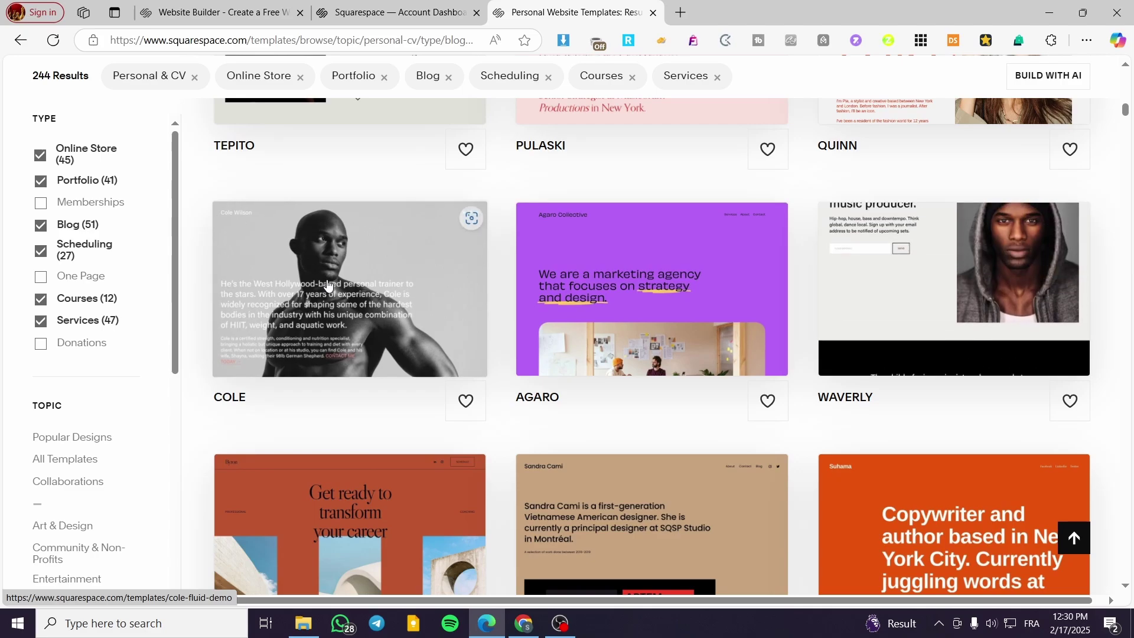
pyautogui.scroll(-5, 1067, 258)
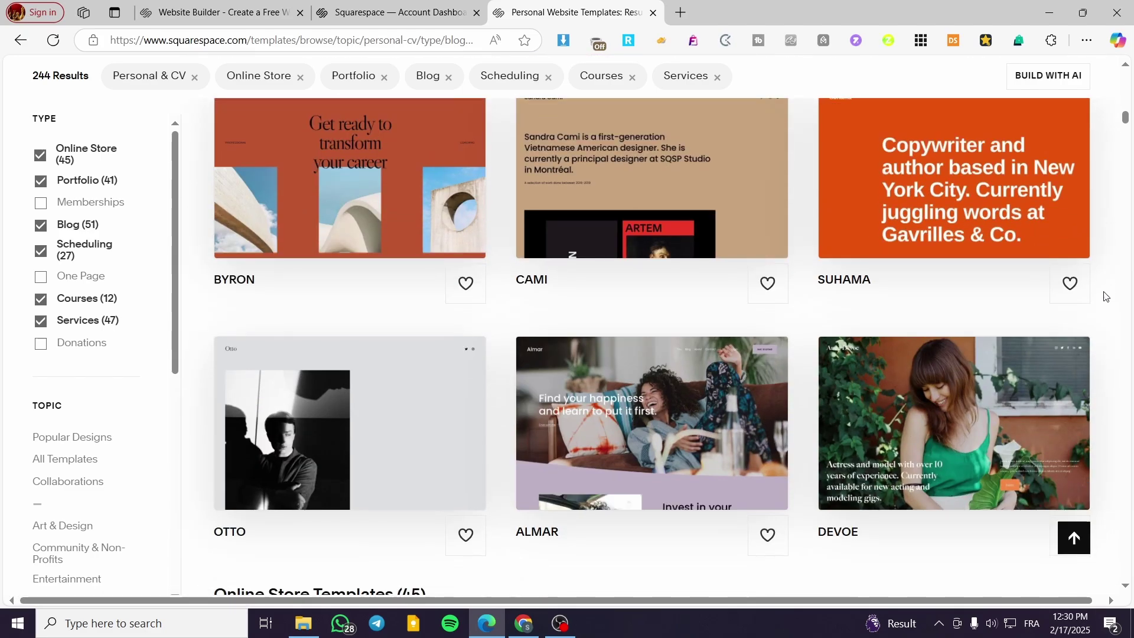
pyautogui.scroll(-2, 1097, 334)
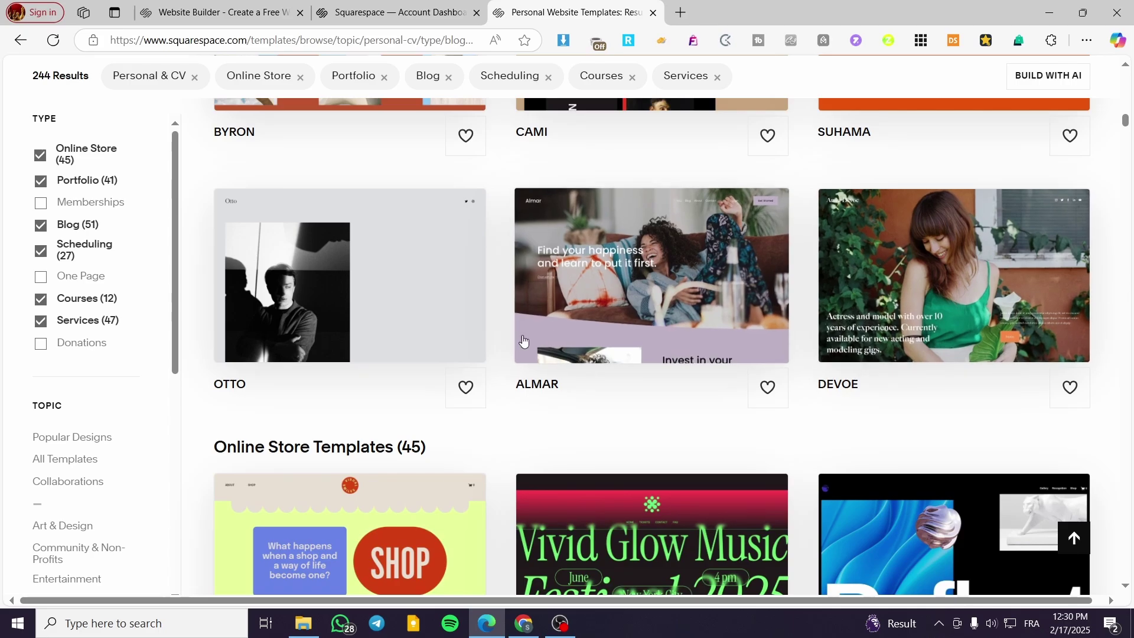
pyautogui.scroll(-4, 698, 413)
pyautogui.scroll(-3, 1078, 372)
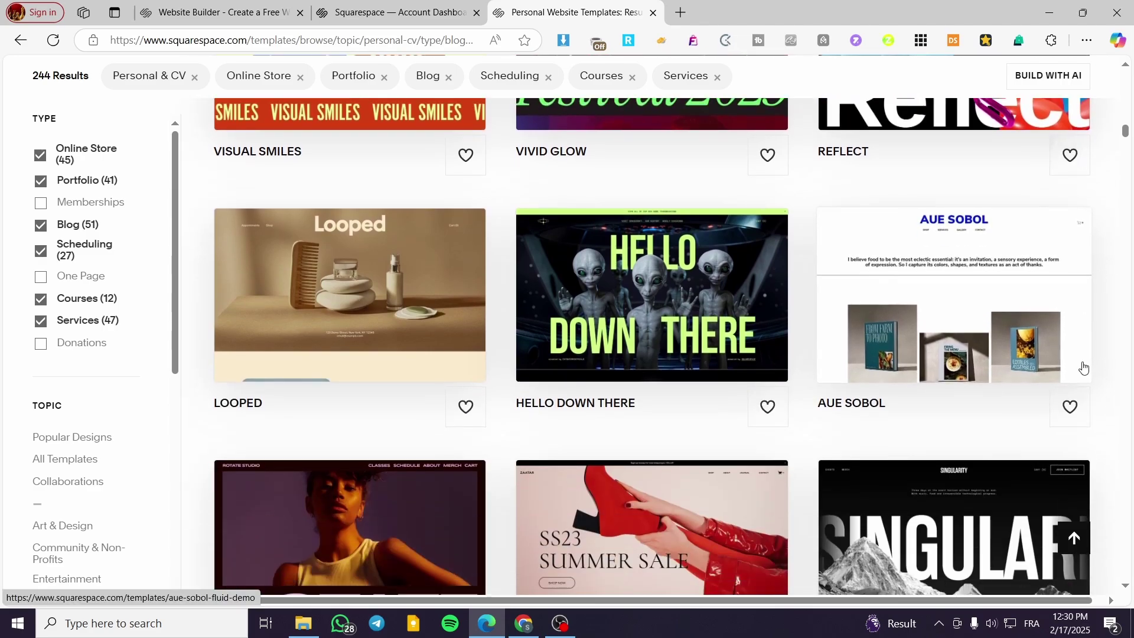
pyautogui.scroll(-4, 333, 385)
pyautogui.scroll(4, 335, 387)
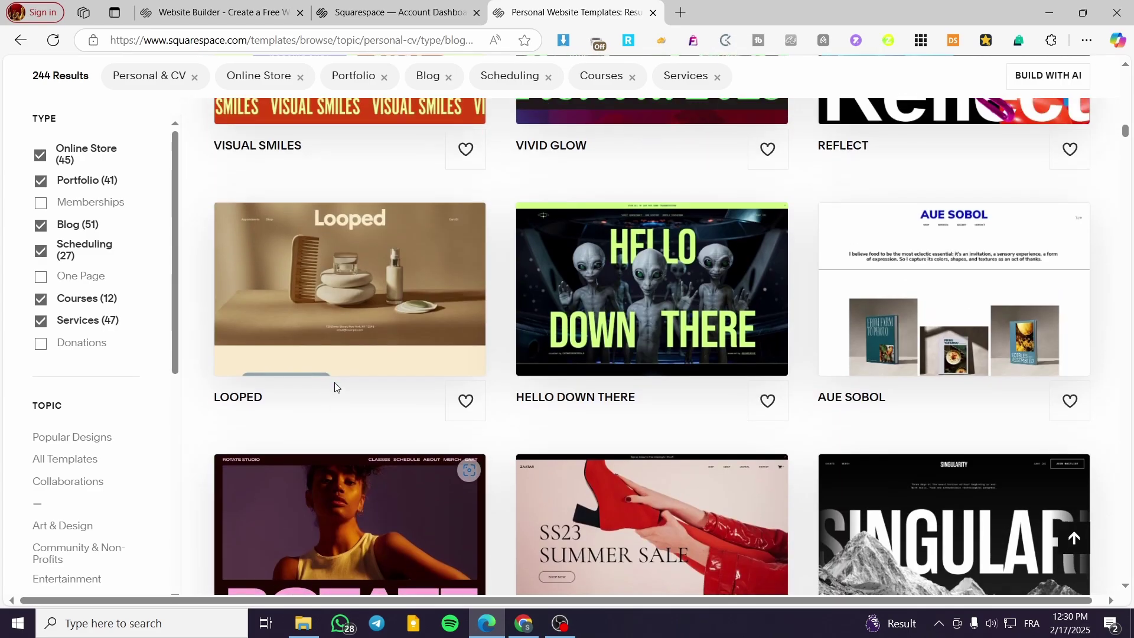
pyautogui.scroll(-2, 591, 393)
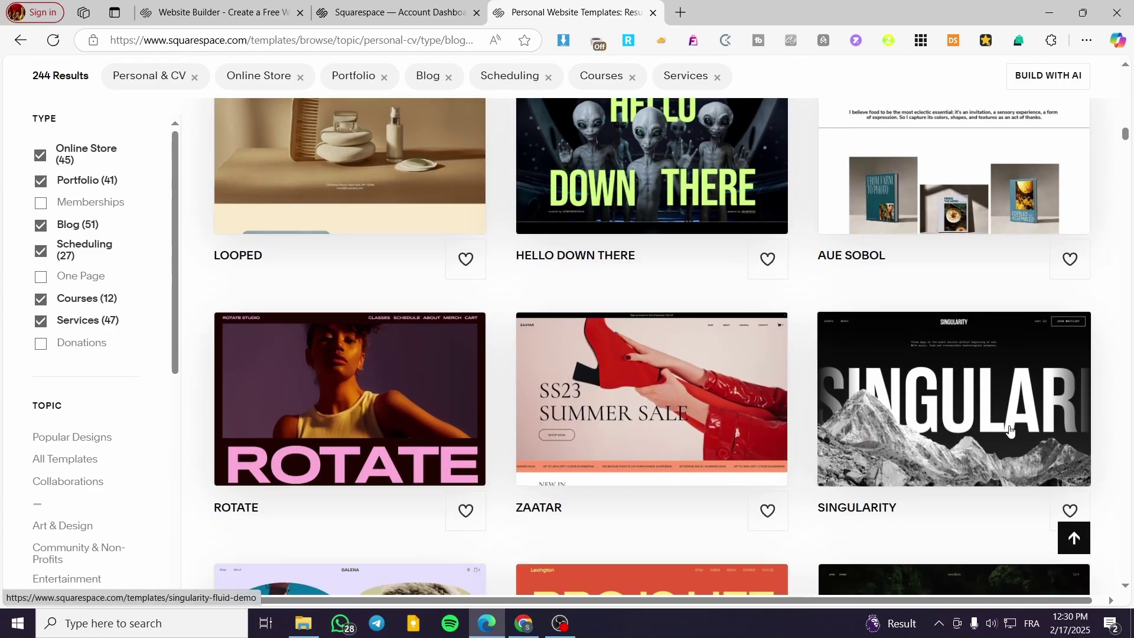
pyautogui.scroll(-13, 768, 378)
pyautogui.scroll(7, 1034, 366)
pyautogui.scroll(10, 945, 389)
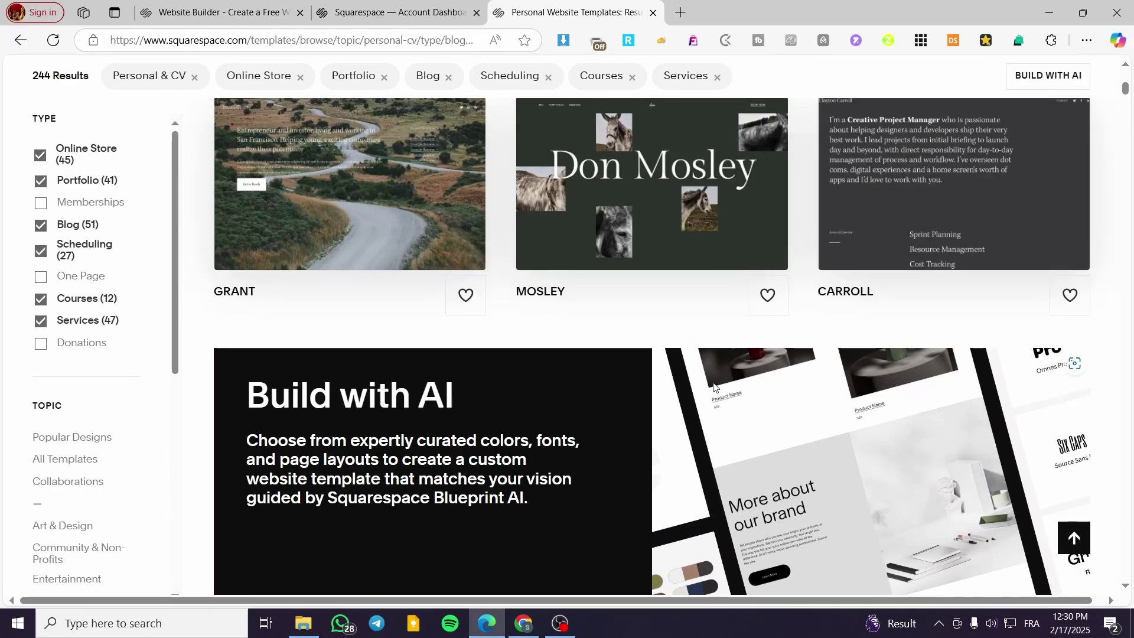
pyautogui.scroll(1, 716, 387)
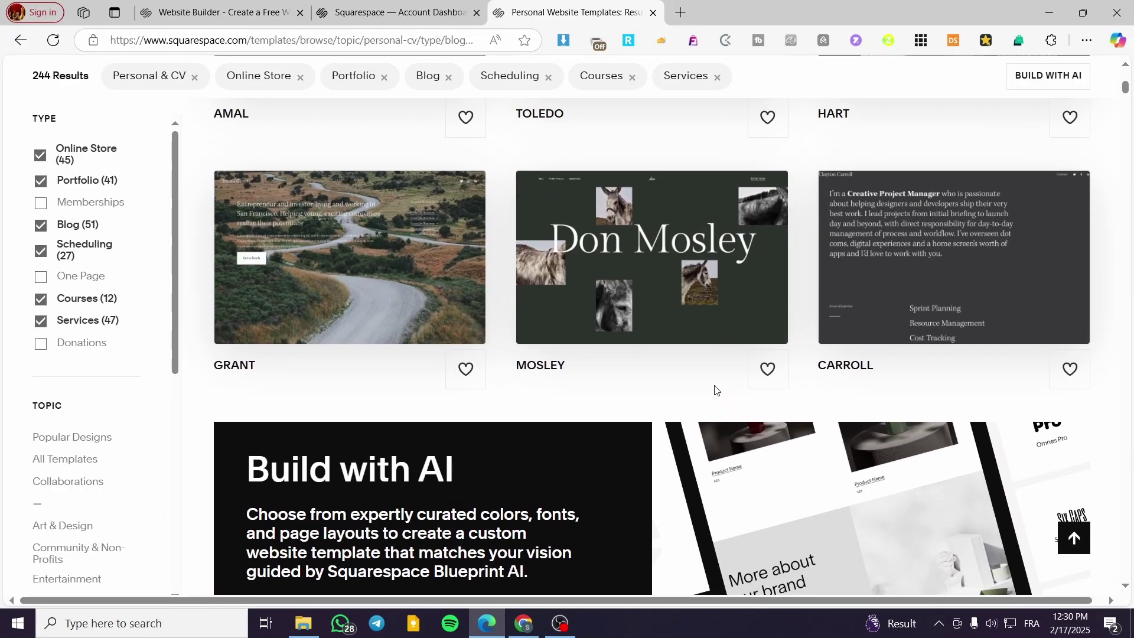
pyautogui.scroll(3, 466, 362)
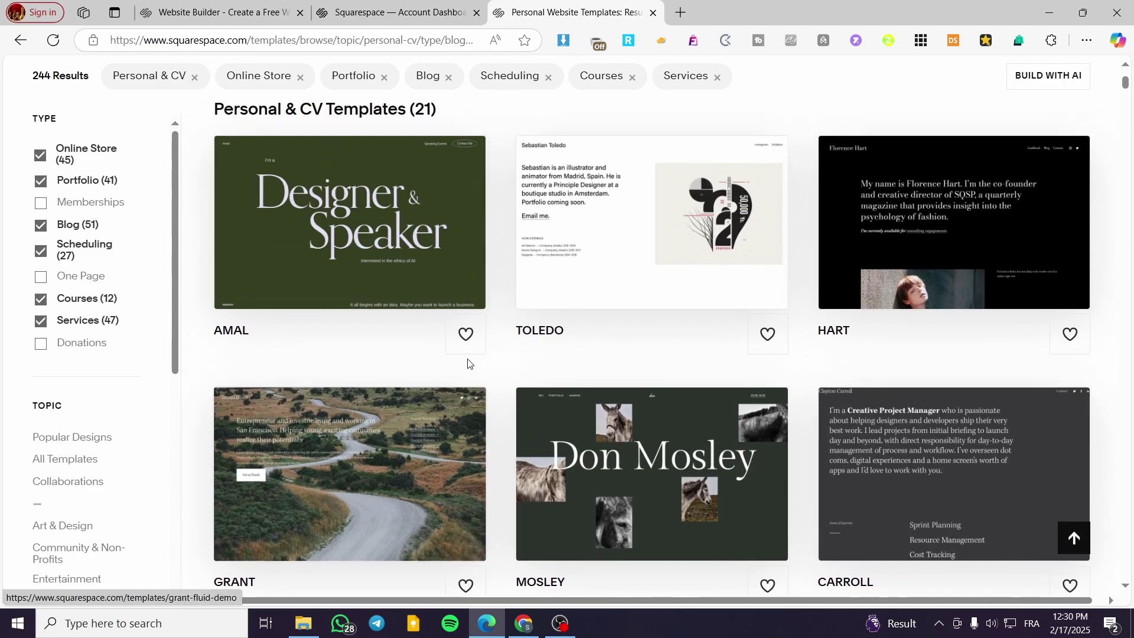
pyautogui.scroll(2, 465, 364)
pyautogui.scroll(2, 466, 364)
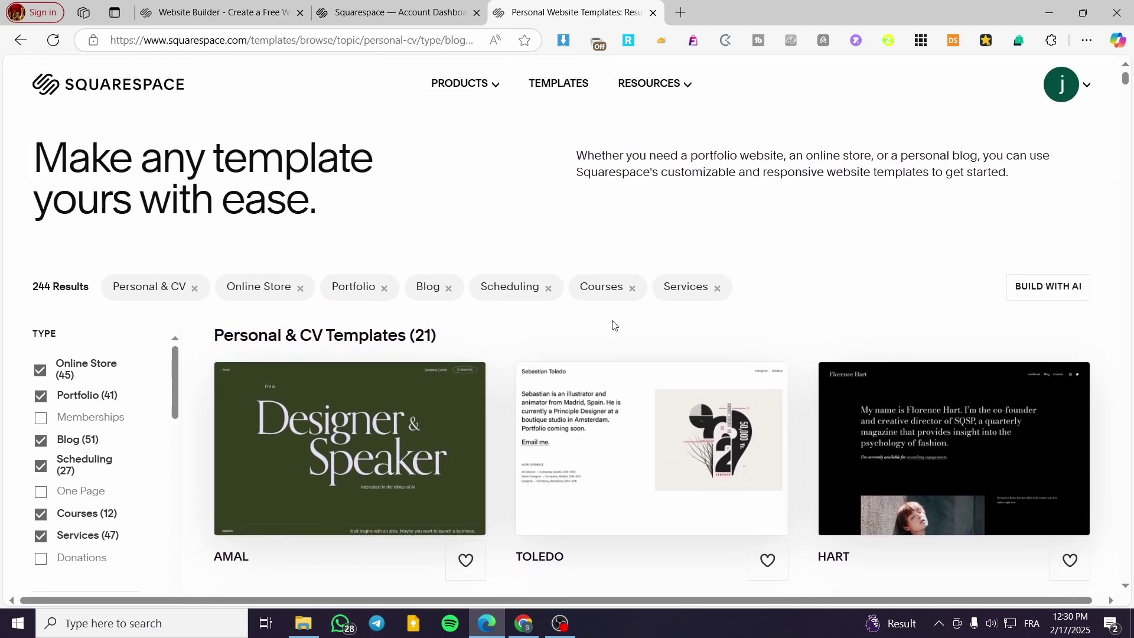
# - Check the Toledo template, return to the gallery and open the preview of the Hart template
pyautogui.scroll(-3, 945, 348)
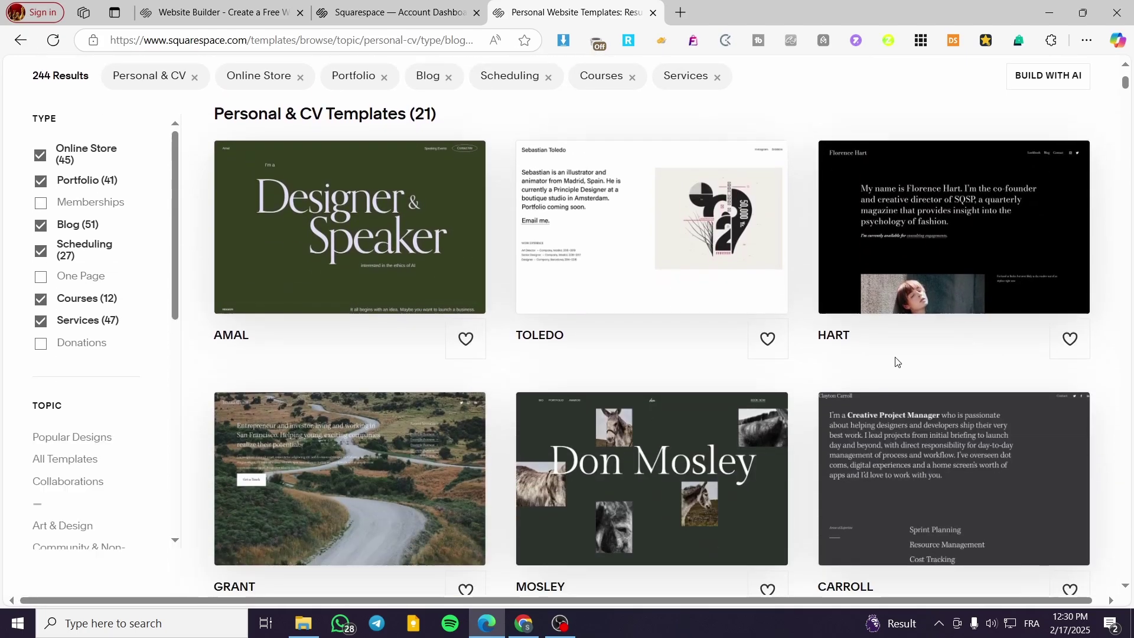
pyautogui.click(682, 270)
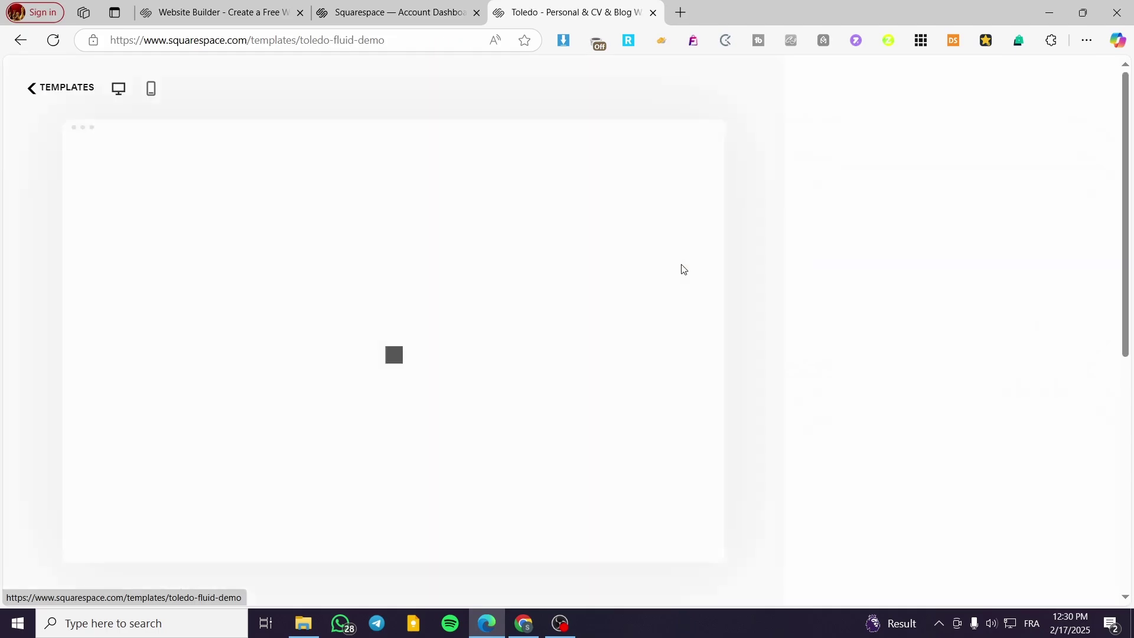
pyautogui.click(32, 89)
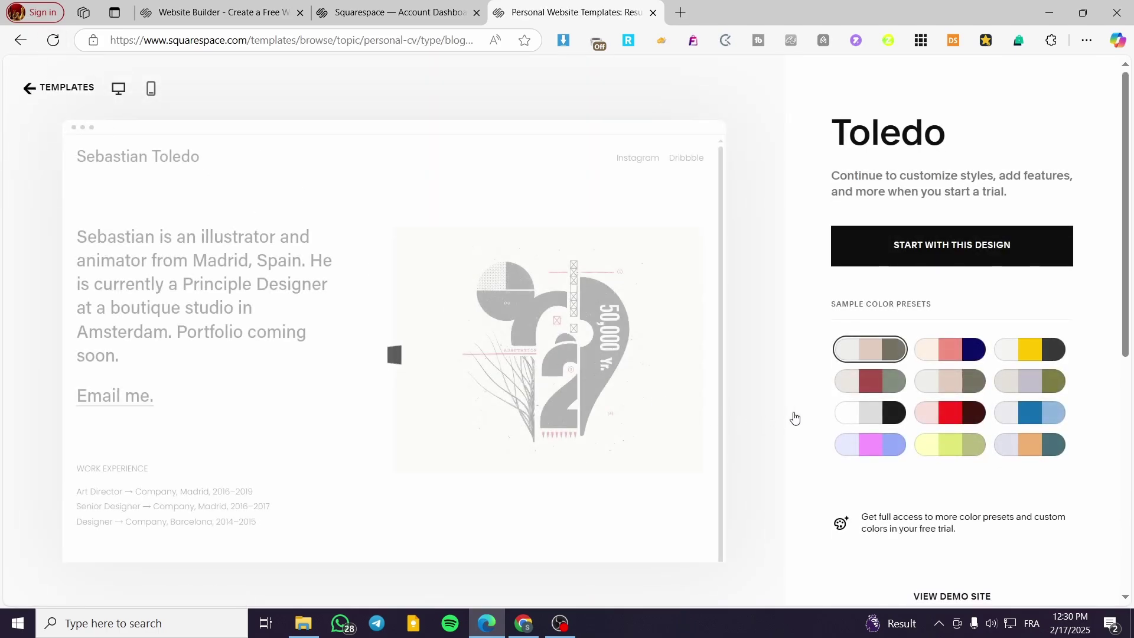
pyautogui.click(1029, 233)
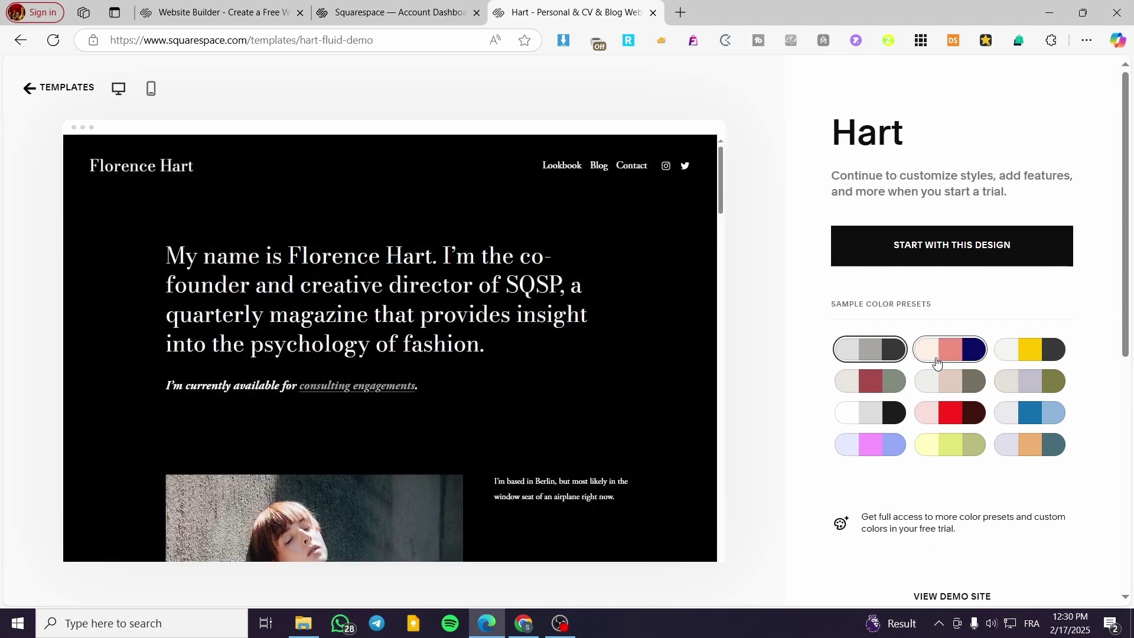
# - Try out several sample color presets on the Hart template preview
pyautogui.click(971, 359)
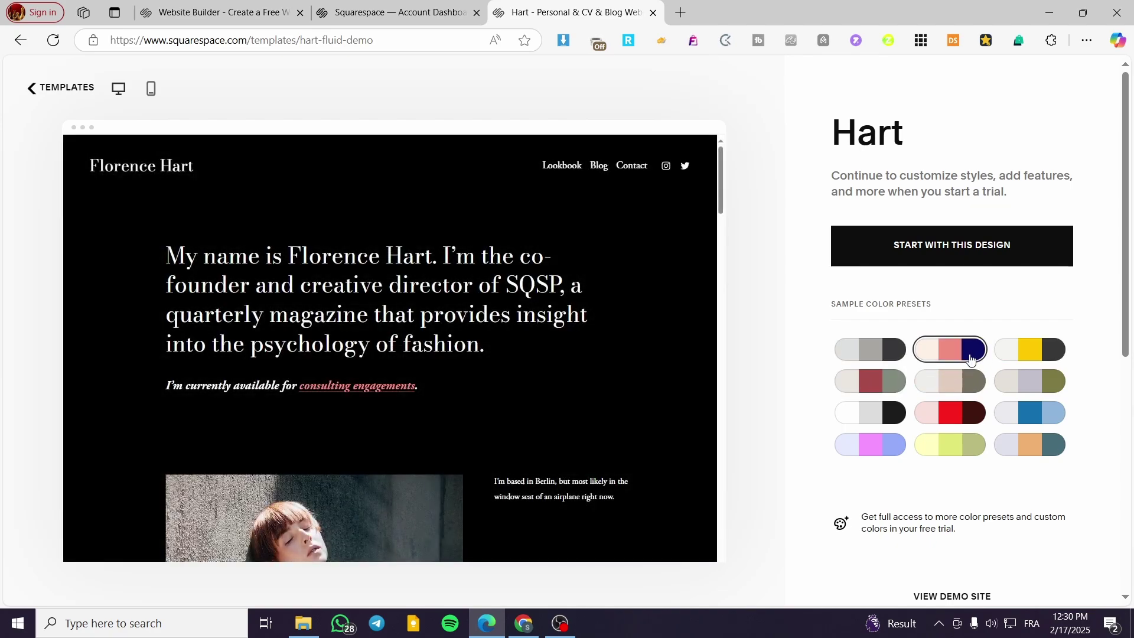
pyautogui.click(969, 387)
pyautogui.click(890, 390)
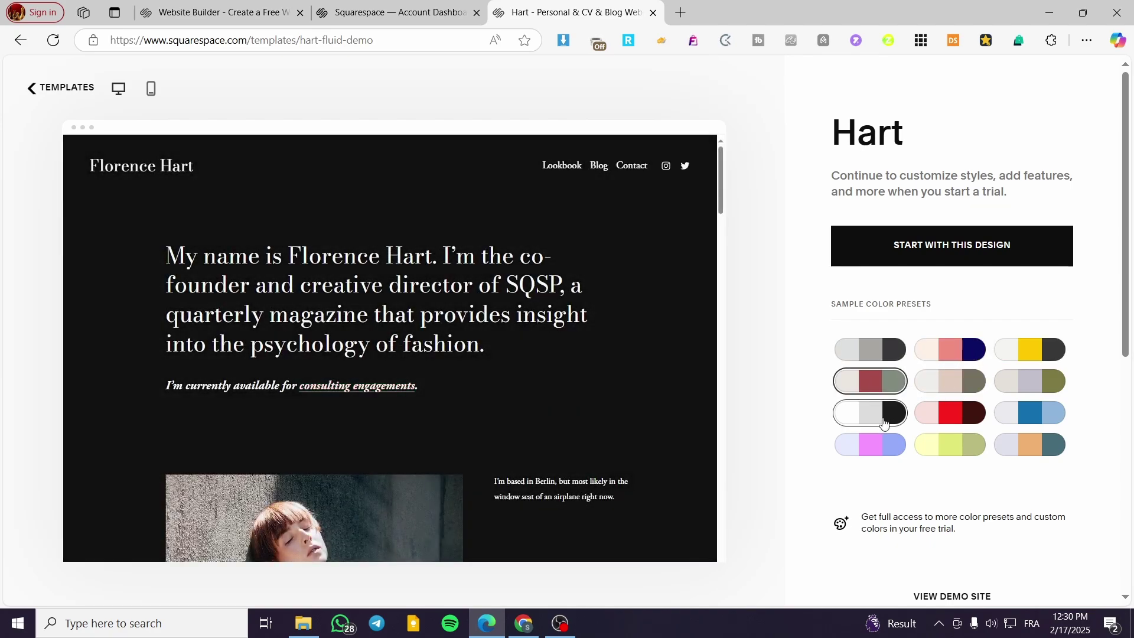
pyautogui.click(885, 421)
pyautogui.click(876, 446)
pyautogui.click(963, 447)
# - Apply the pale lavender, orange and teal color preset to the Hart template and start with this design
pyautogui.click(1042, 447)
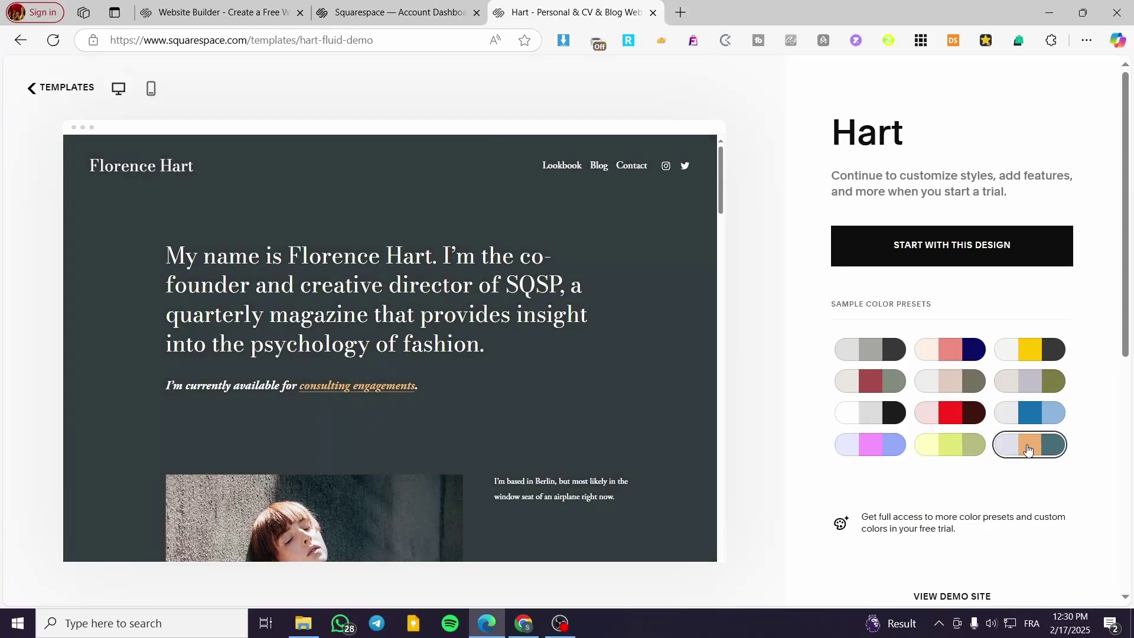
pyautogui.click(1045, 418)
pyautogui.click(1040, 445)
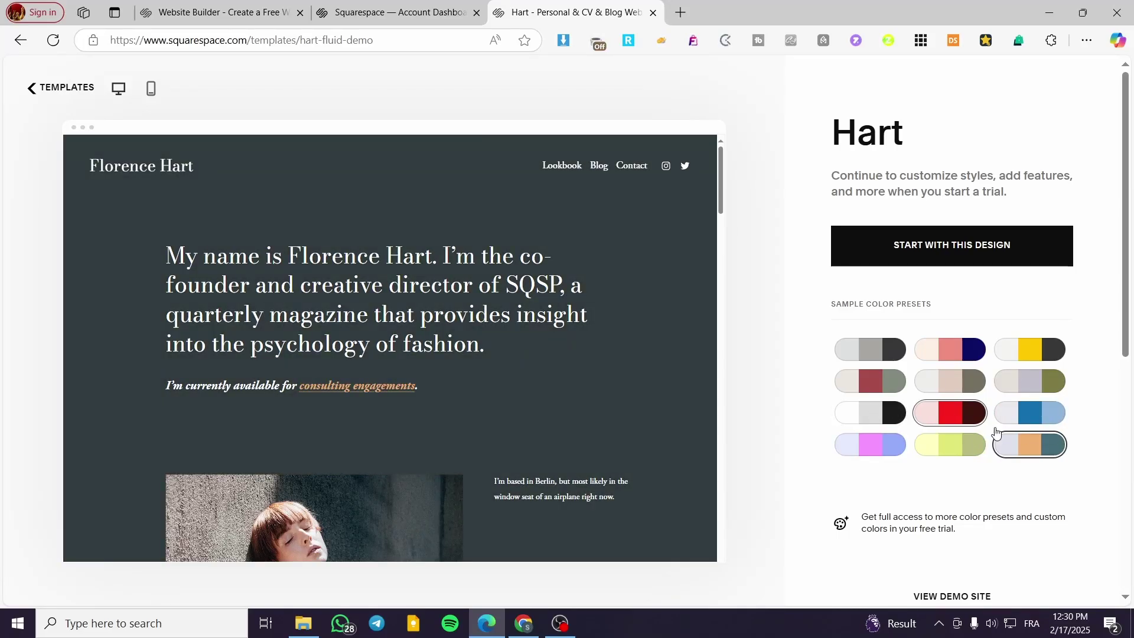
pyautogui.click(1002, 240)
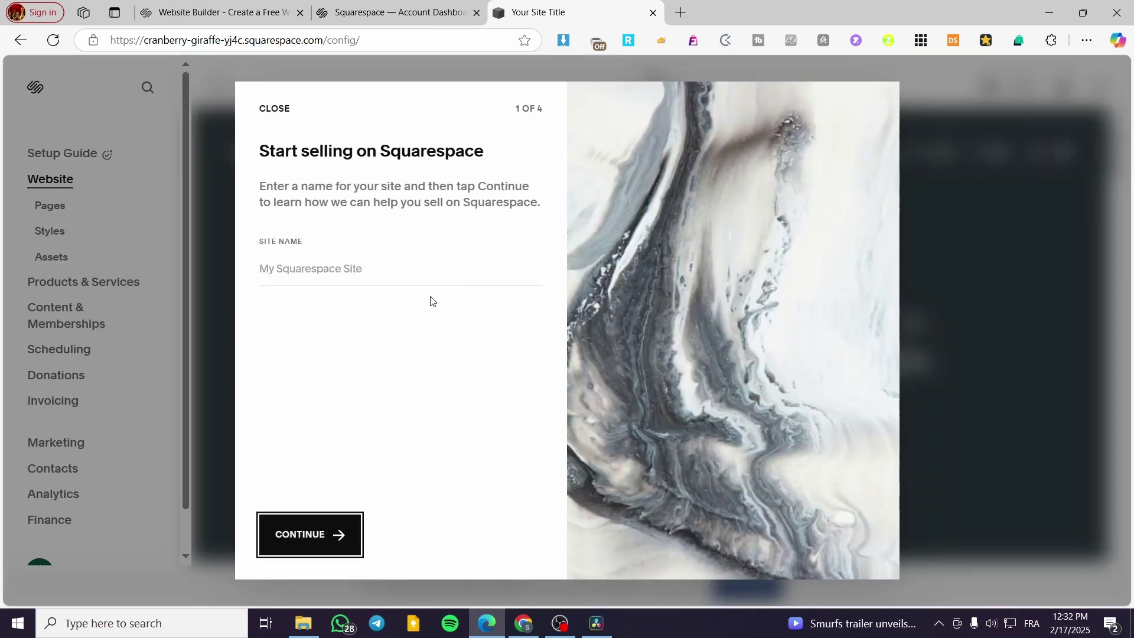
# - Name the site "Jack's Resumes" and continue the selling introduction
pyautogui.click(361, 271)
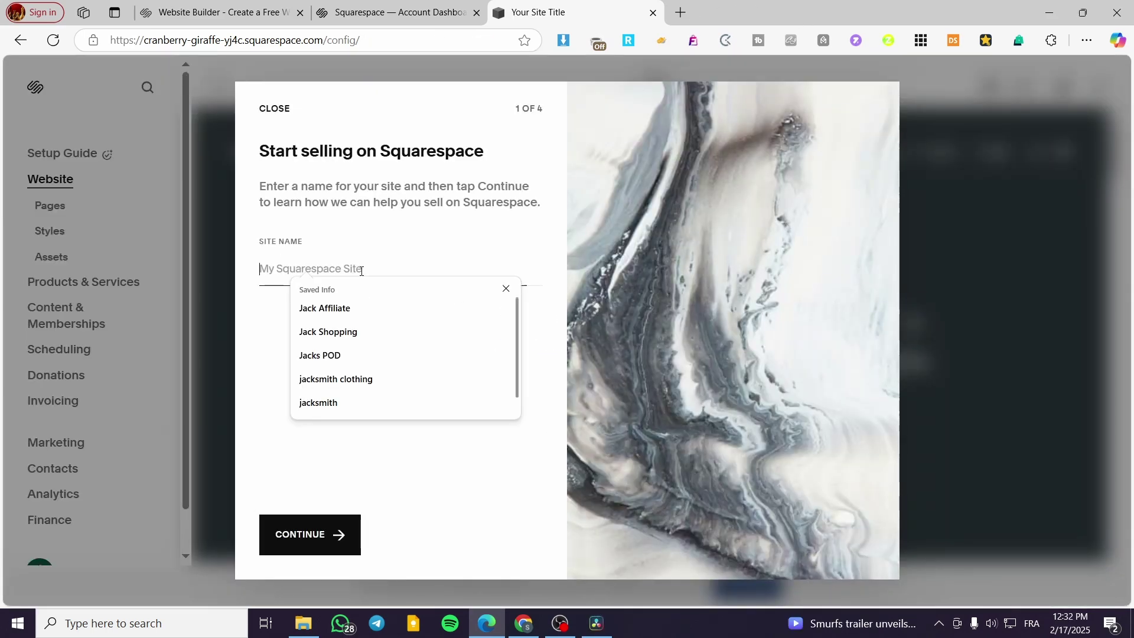
pyautogui.click(506, 289)
pyautogui.write('Jack')
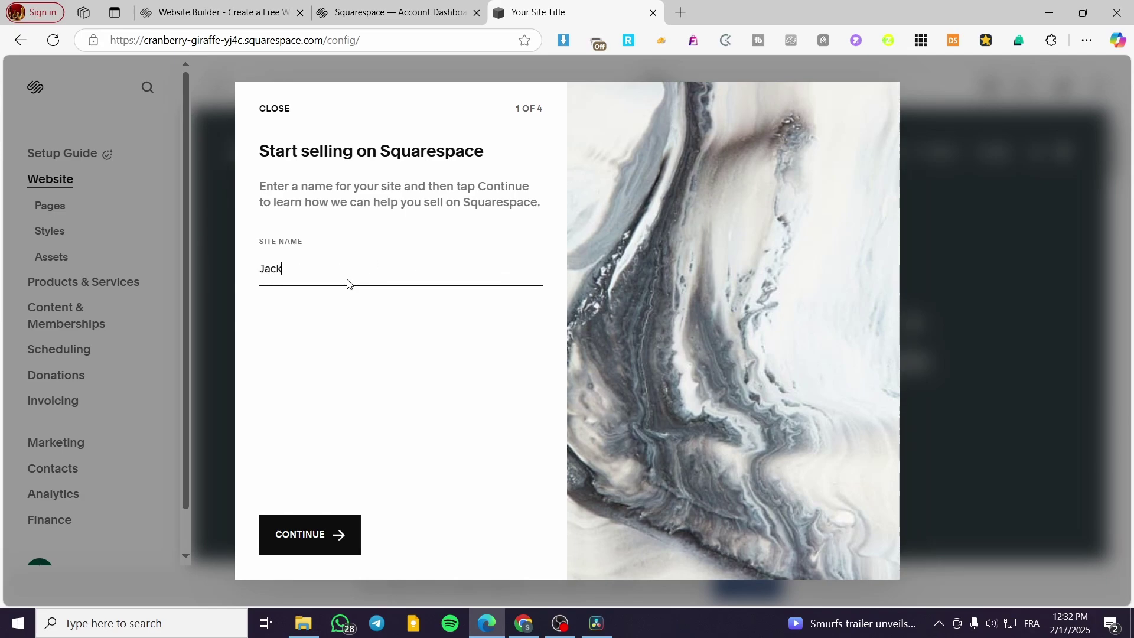
pyautogui.write("'s Resumes")
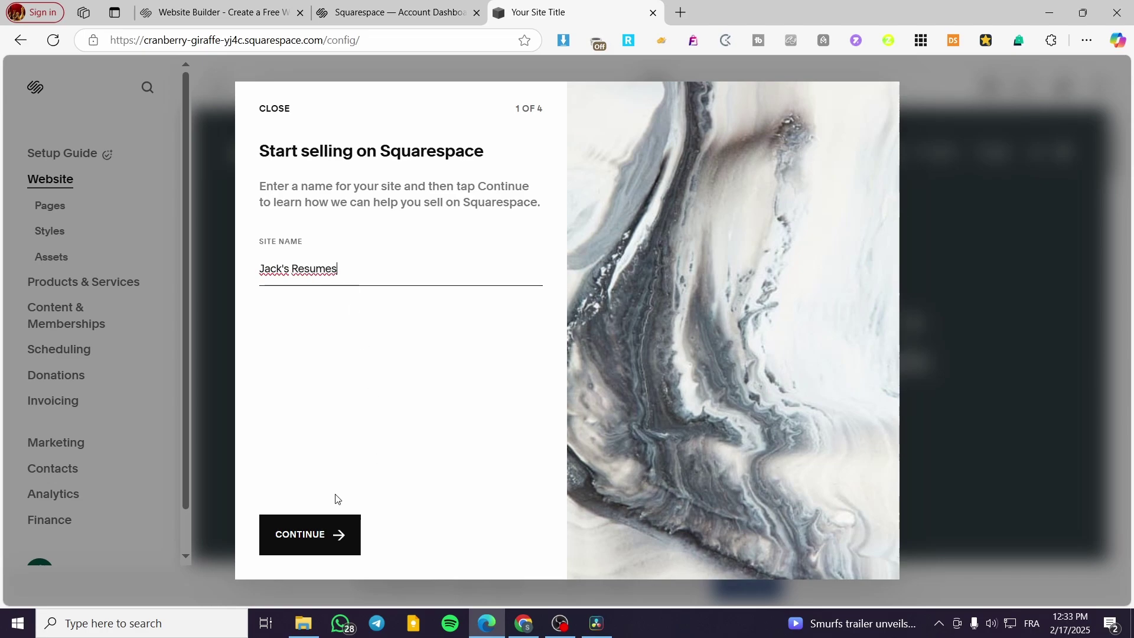
pyautogui.click(340, 523)
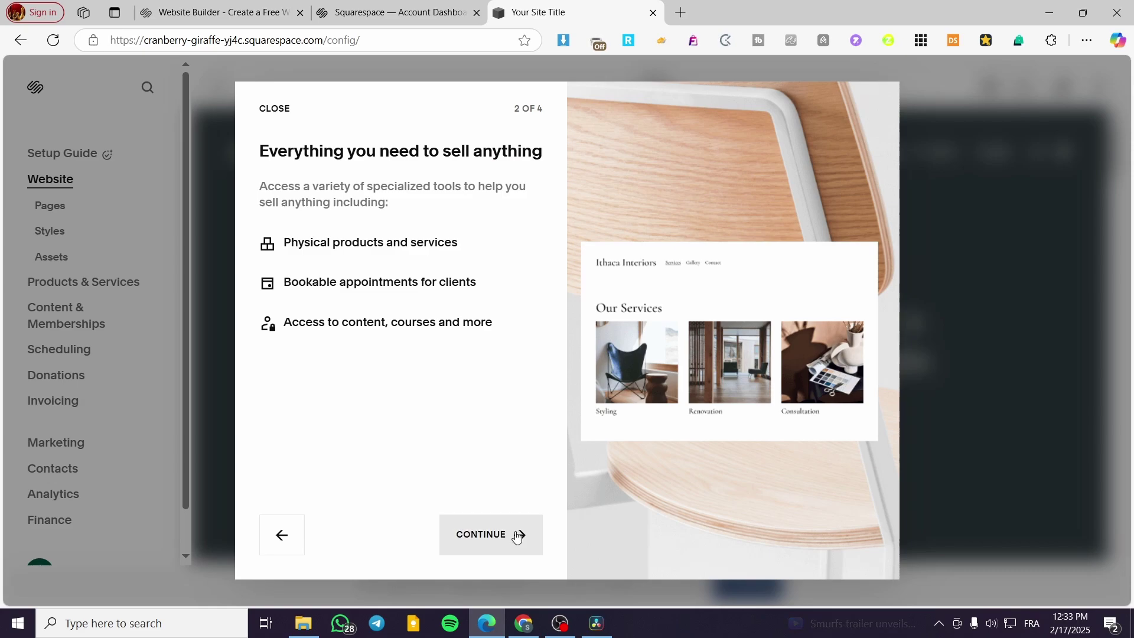
# - Go through the remaining pages of the selling introduction and dismiss the Invoicing tip
pyautogui.click(517, 535)
pyautogui.click(507, 534)
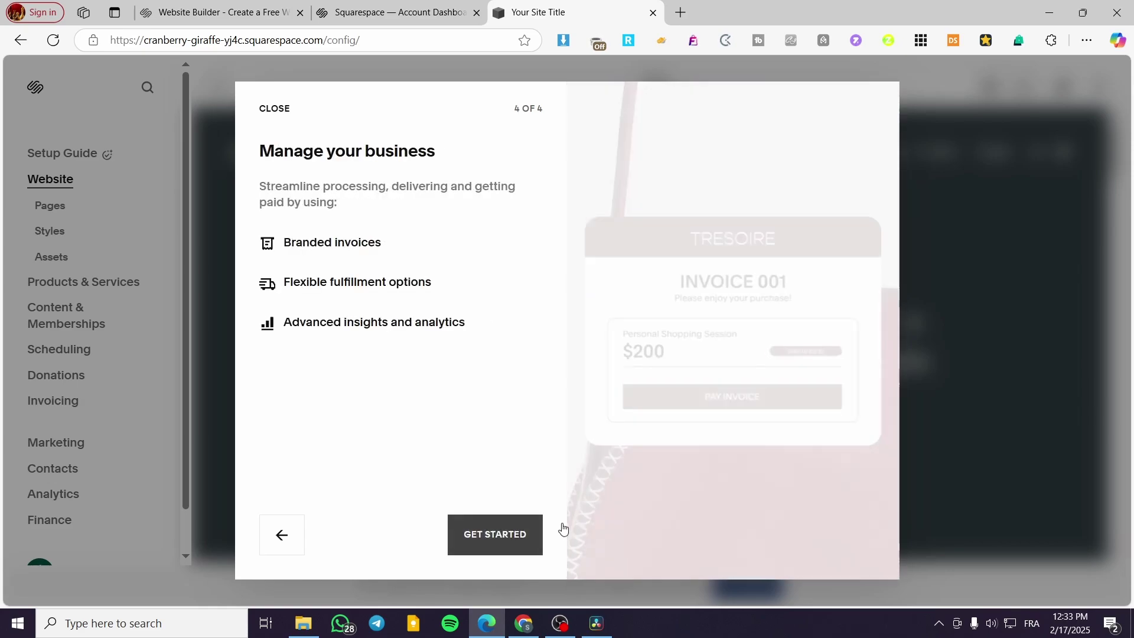
pyautogui.click(515, 546)
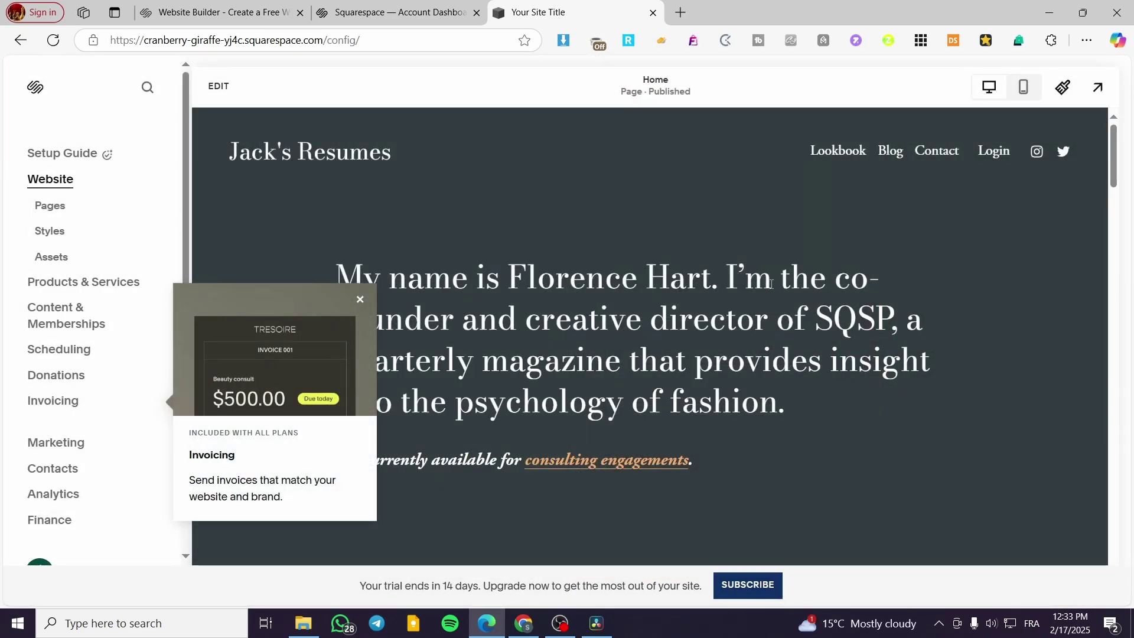
pyautogui.click(360, 299)
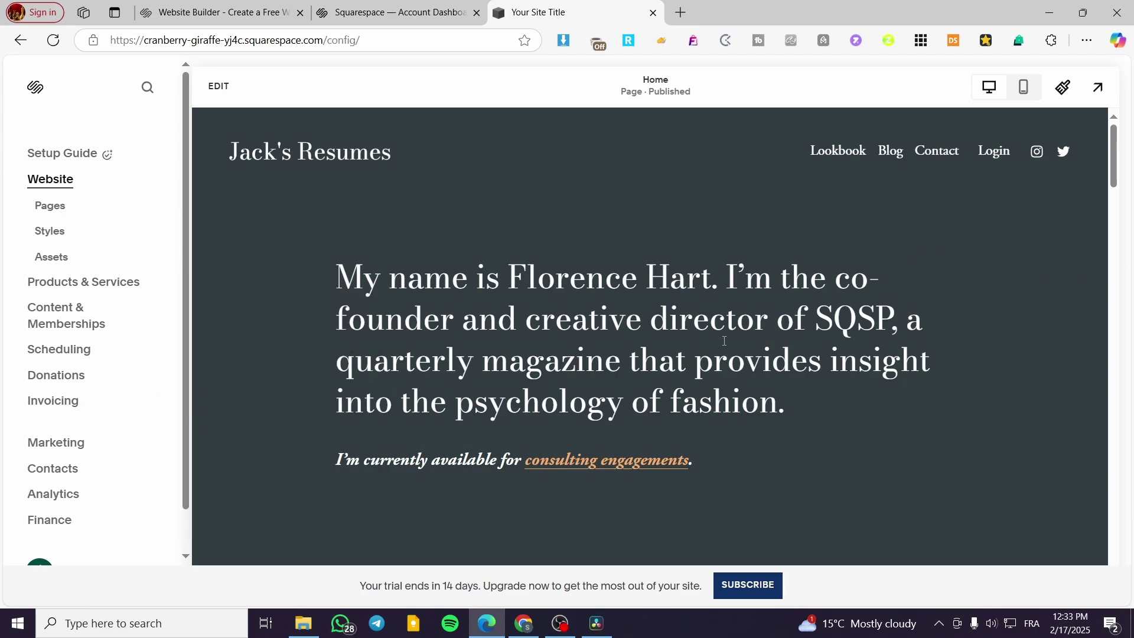
# - Open the site's page list and move the Home page from Not Linked to first place in Main Navigation
pyautogui.scroll(-6, 732, 371)
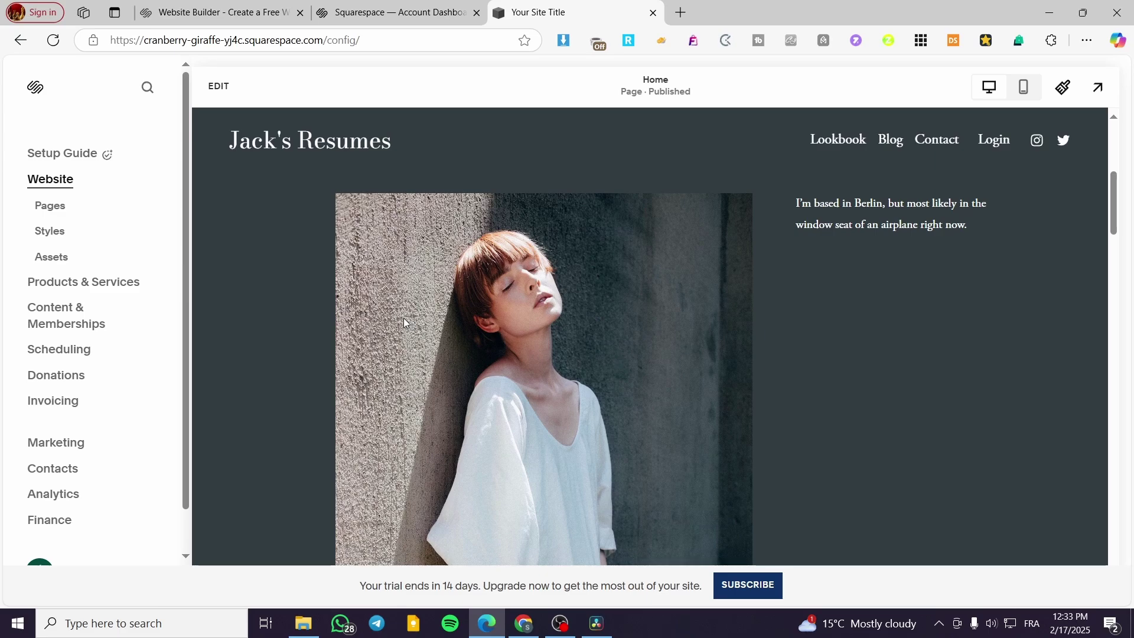
pyautogui.scroll(5, 405, 323)
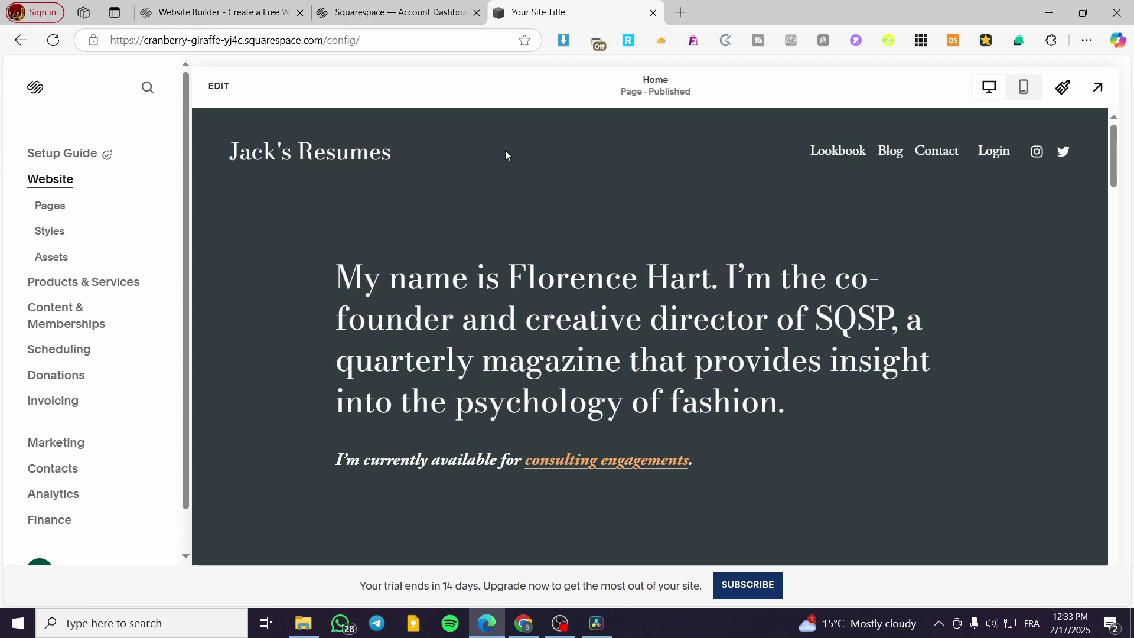
pyautogui.scroll(-5, 584, 184)
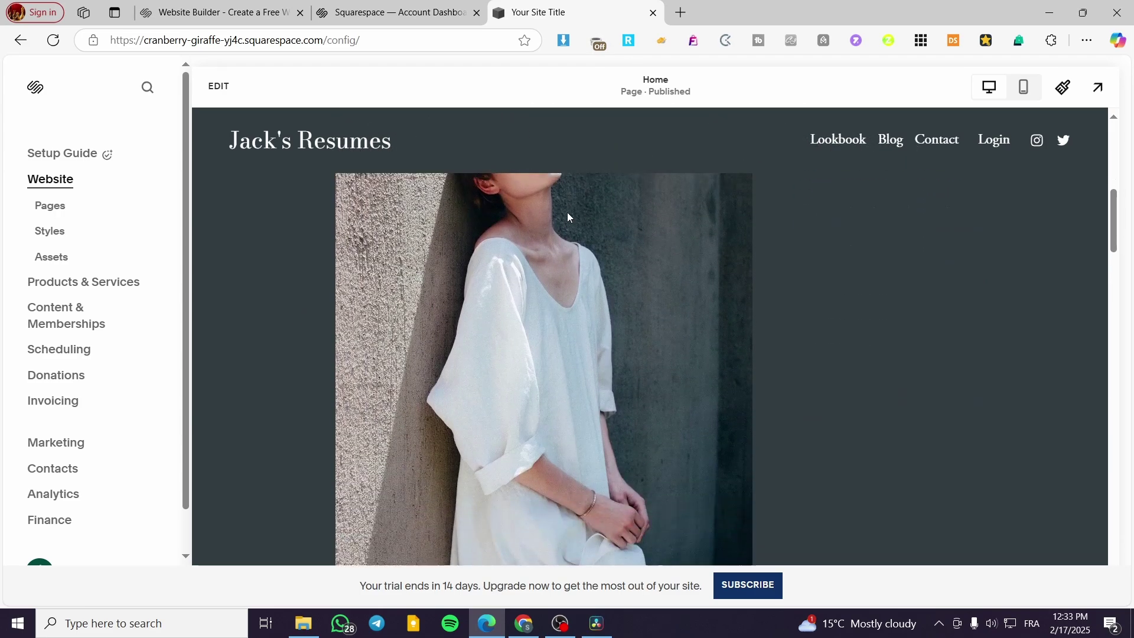
pyautogui.scroll(-10, 568, 217)
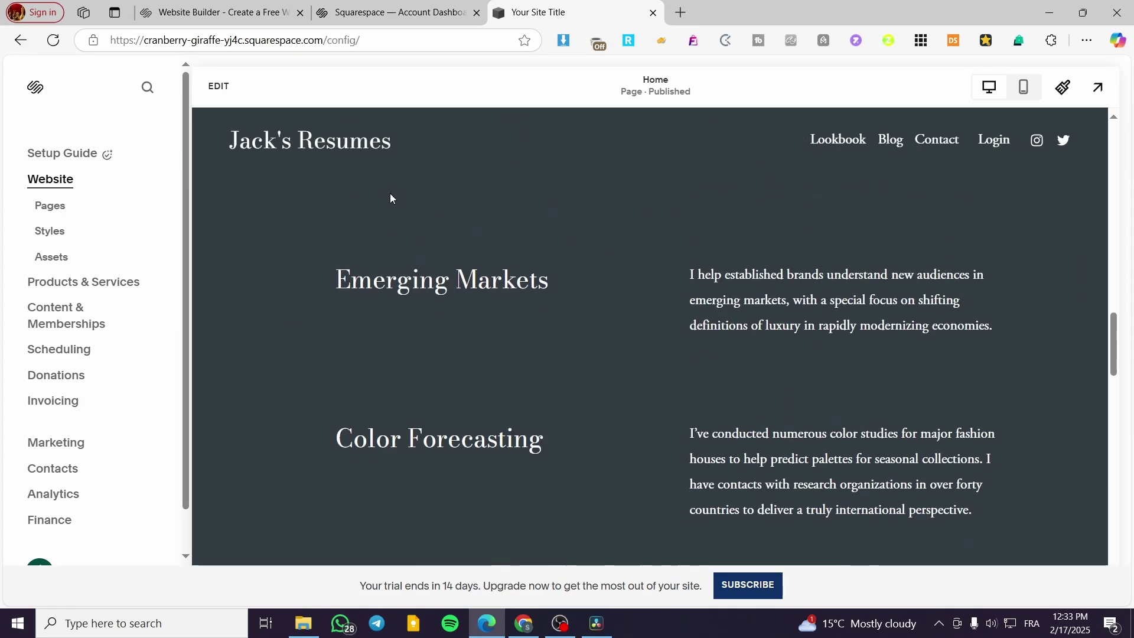
pyautogui.click(52, 208)
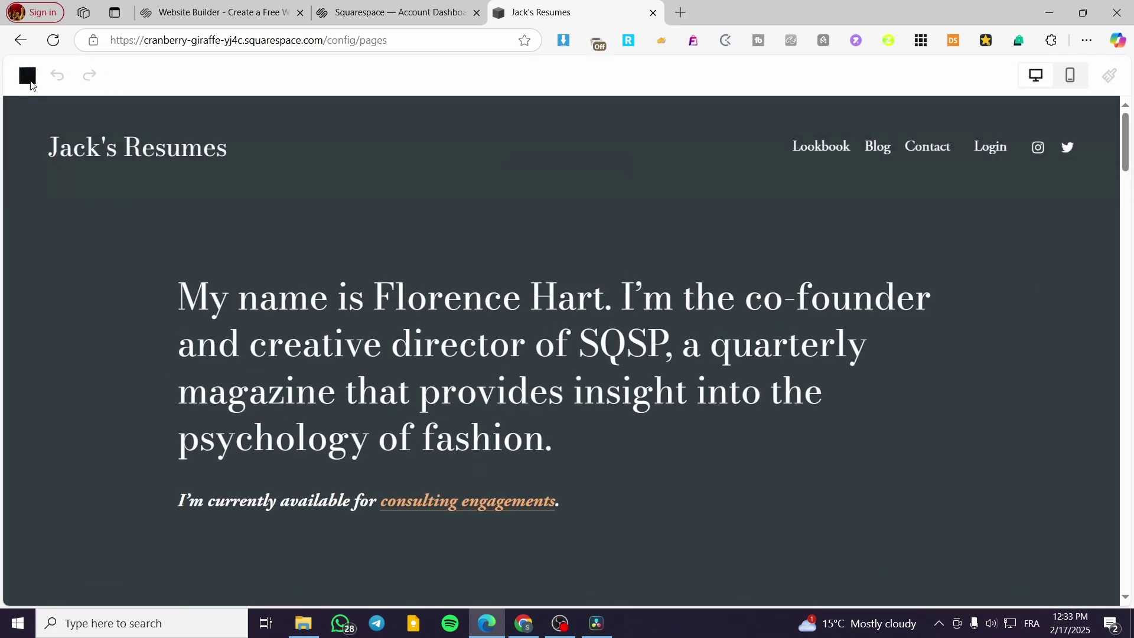
pyautogui.click(27, 75)
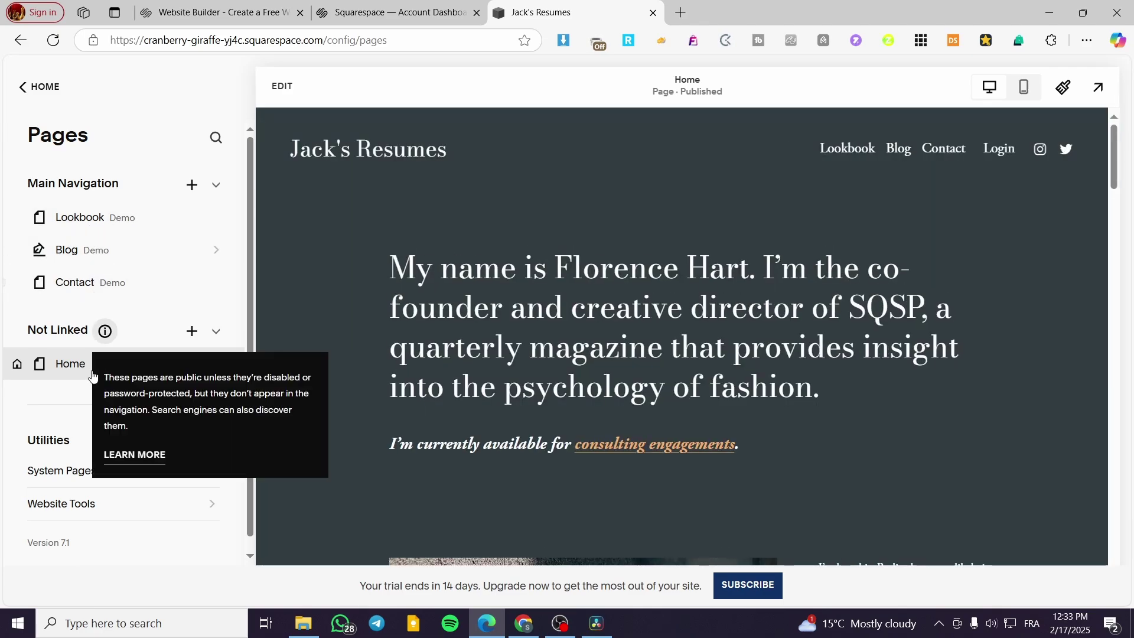
pyautogui.moveTo(41, 365); pyautogui.dragTo(46, 219)
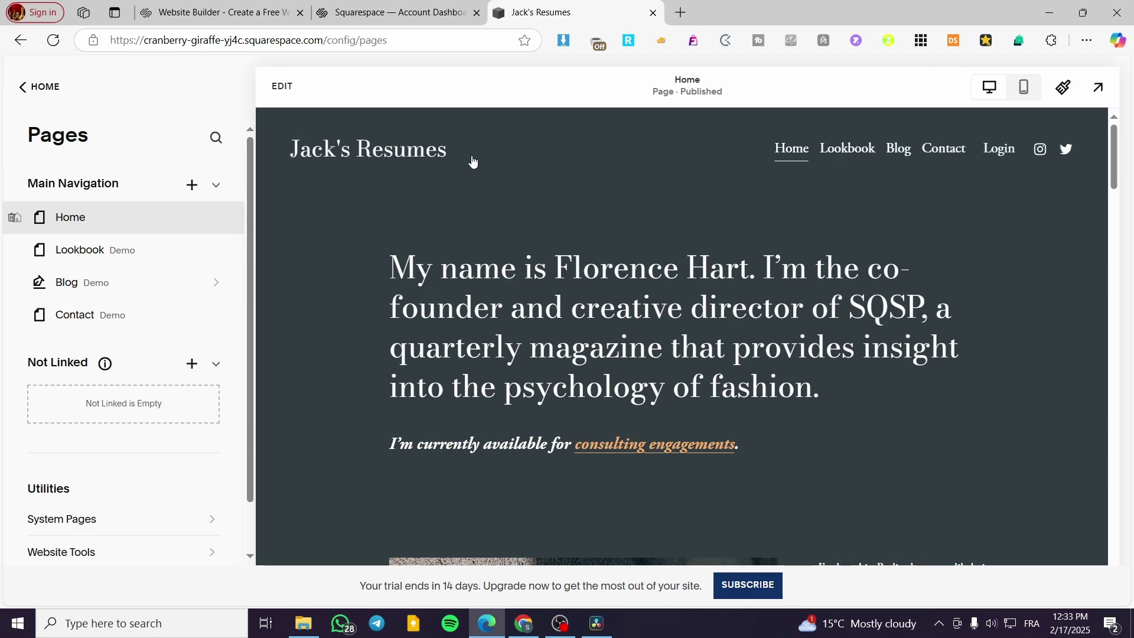
# - Look over the Lookbook page and the Blog page, and return to the page list
pyautogui.click(74, 248)
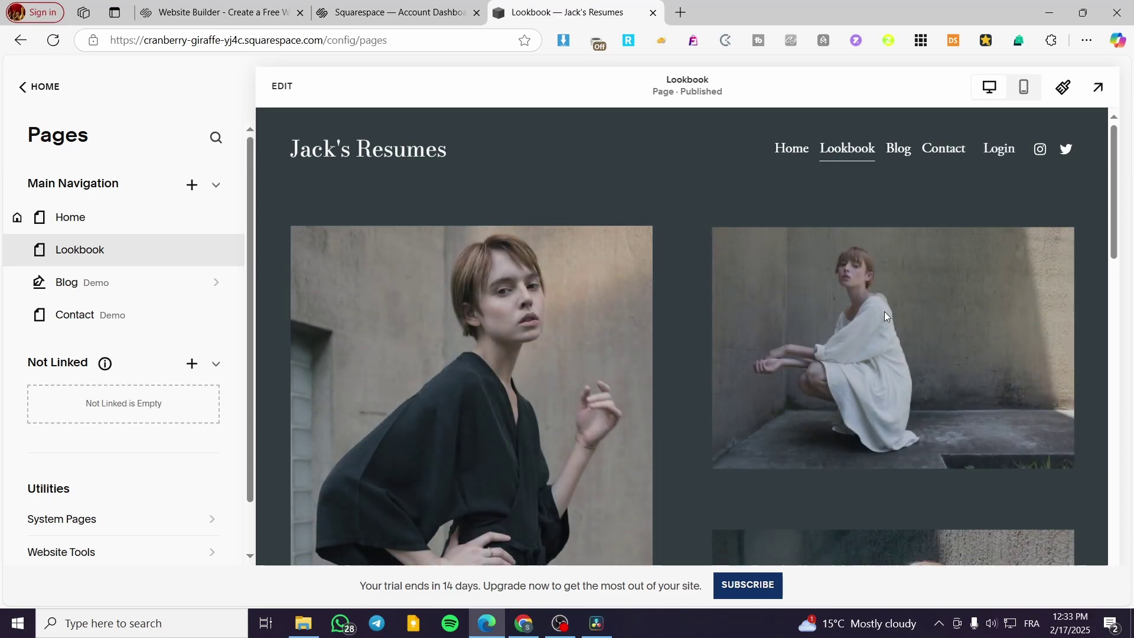
pyautogui.scroll(-5, 870, 303)
pyautogui.scroll(-5, 871, 303)
pyautogui.click(127, 290)
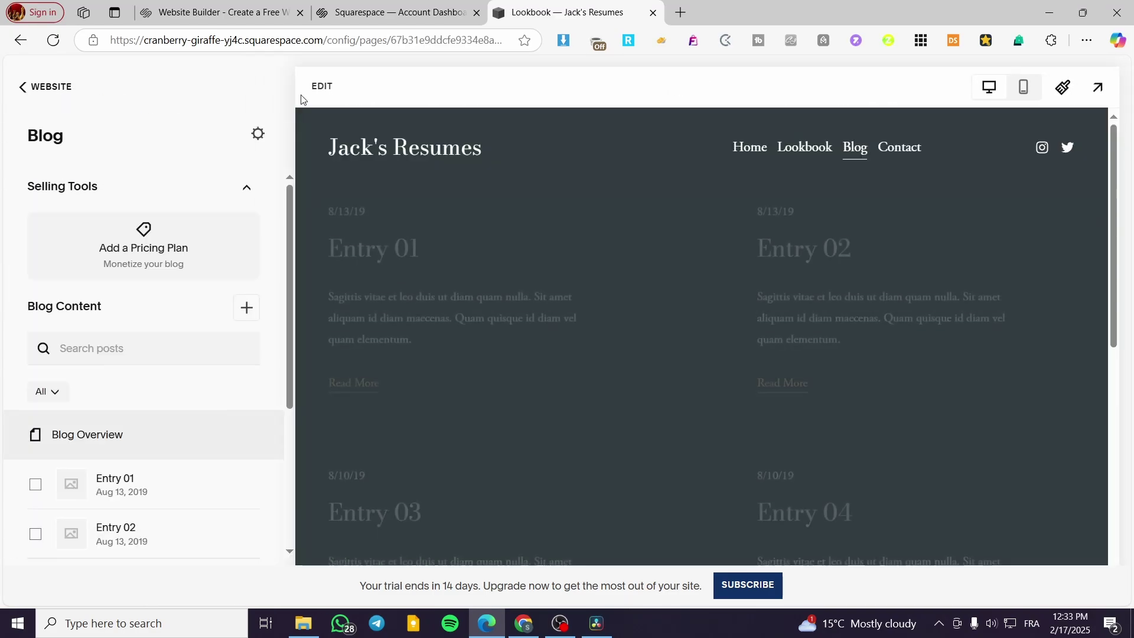
pyautogui.click(52, 86)
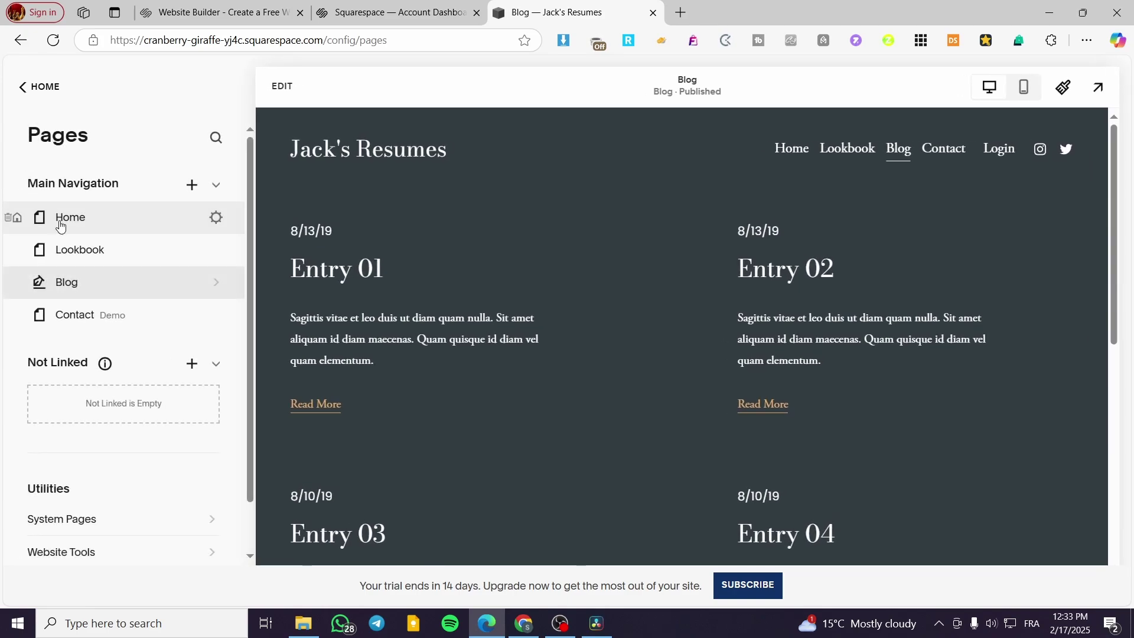
# - Open the Home page for editing and replace the sample name in the introductory heading with the site owner's full name
pyautogui.click(59, 225)
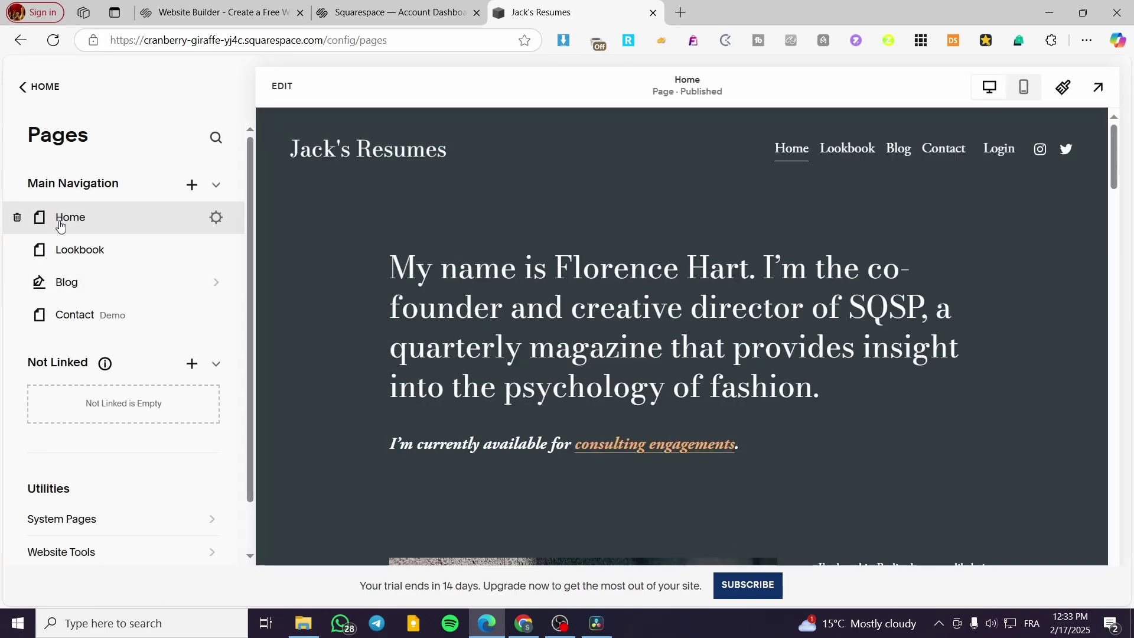
pyautogui.click(280, 87)
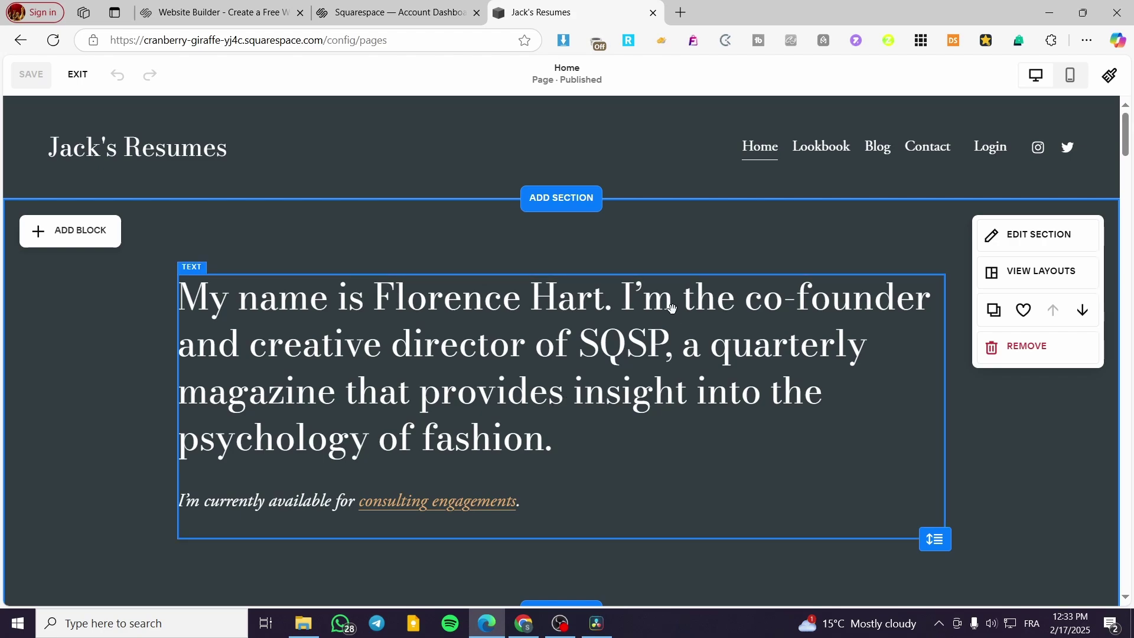
pyautogui.scroll(-5, 593, 264)
pyautogui.scroll(5, 593, 263)
pyautogui.doubleClick(551, 343)
pyautogui.click(426, 299)
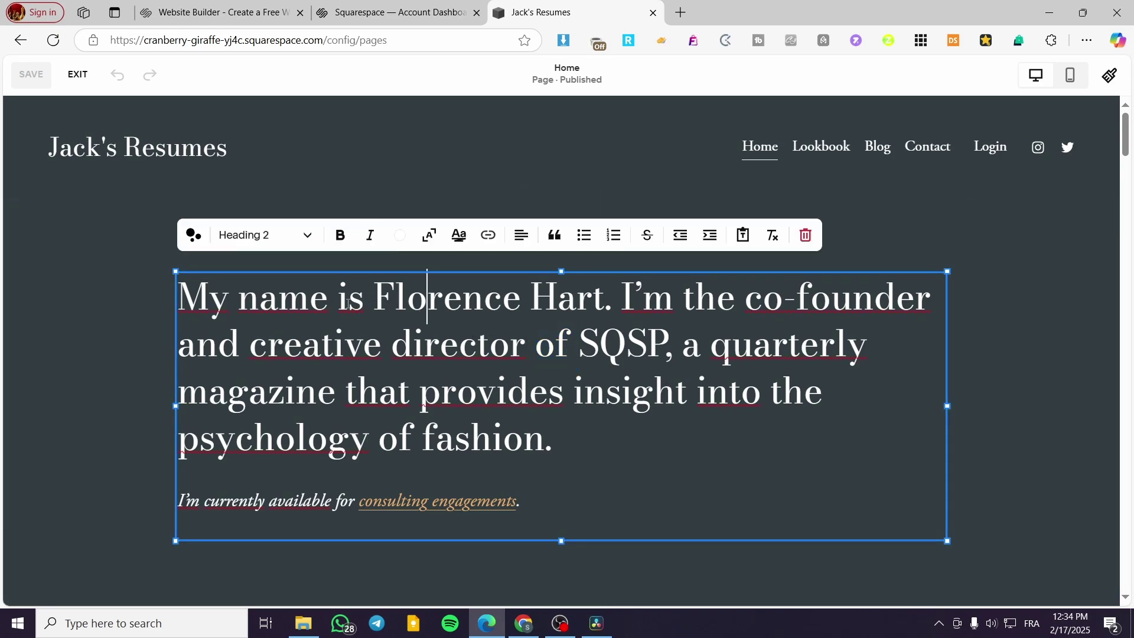
pyautogui.moveTo(375, 299); pyautogui.dragTo(444, 298)
pyautogui.moveTo(548, 298); pyautogui.dragTo(604, 298)
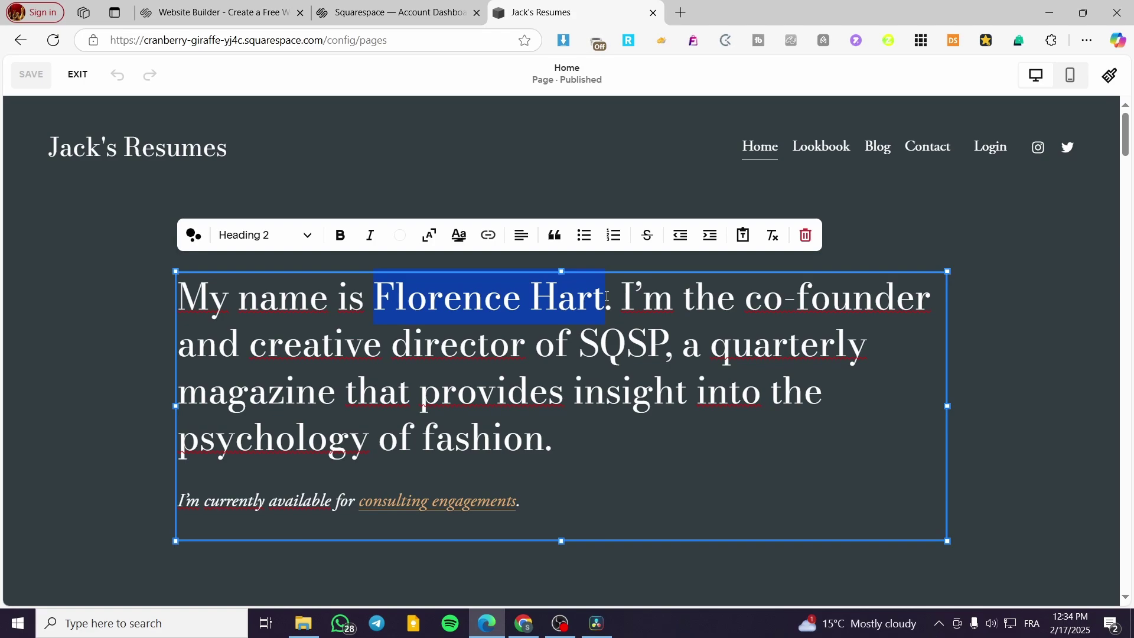
pyautogui.write('Jack Smith')
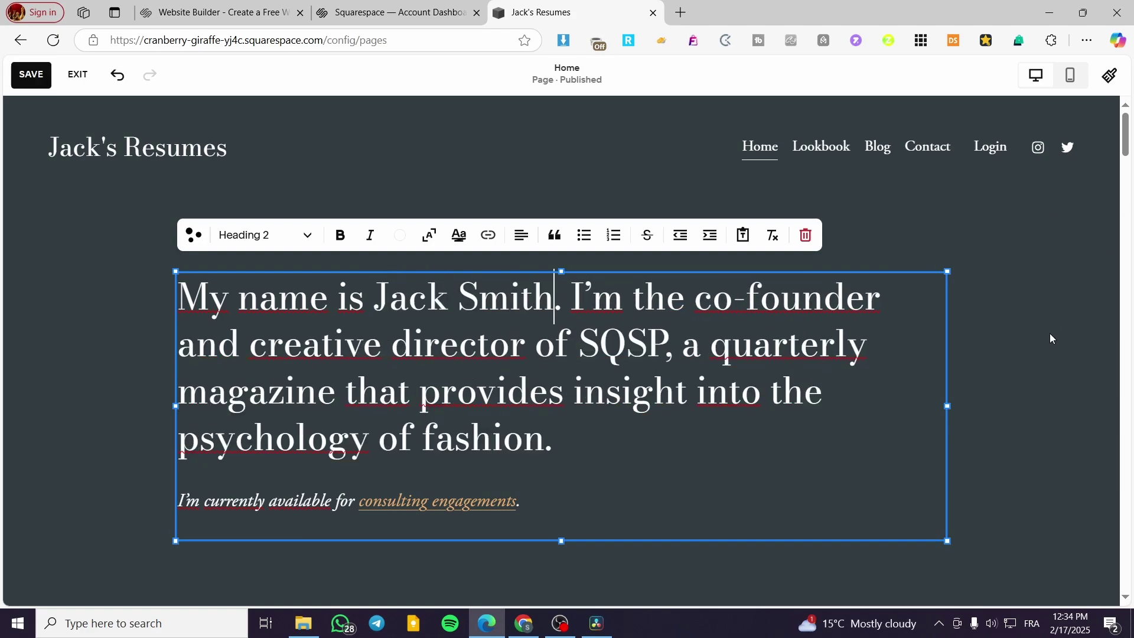
pyautogui.click(1015, 331)
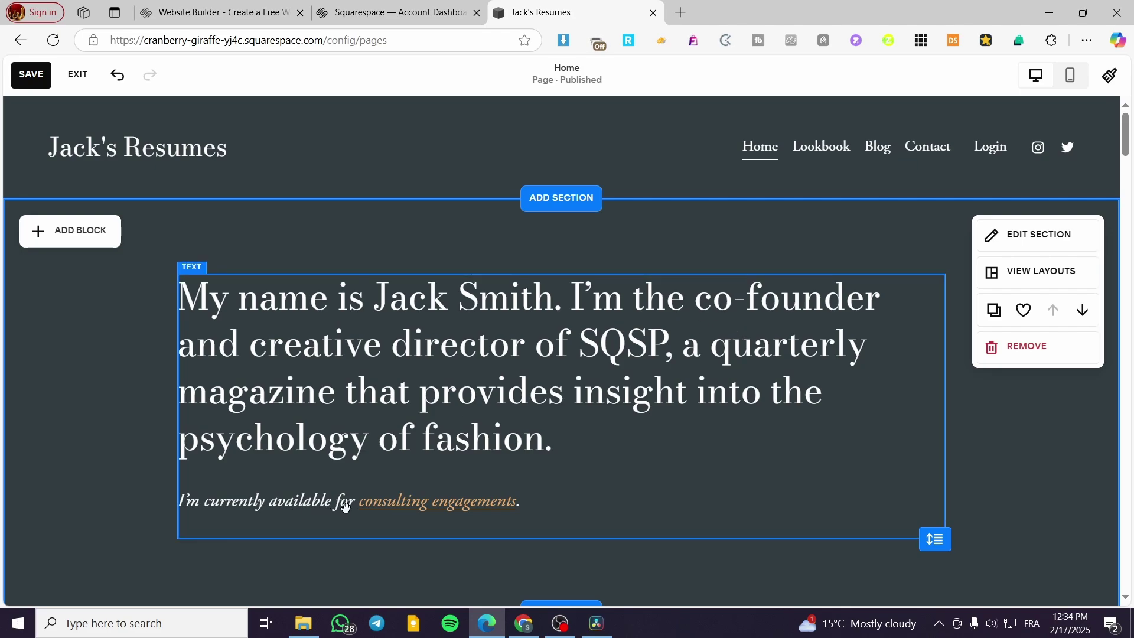
# - Replace the word "engagements" in the availability line below the heading with "Ecommerce Projects"
pyautogui.doubleClick(498, 508)
pyautogui.click(411, 502)
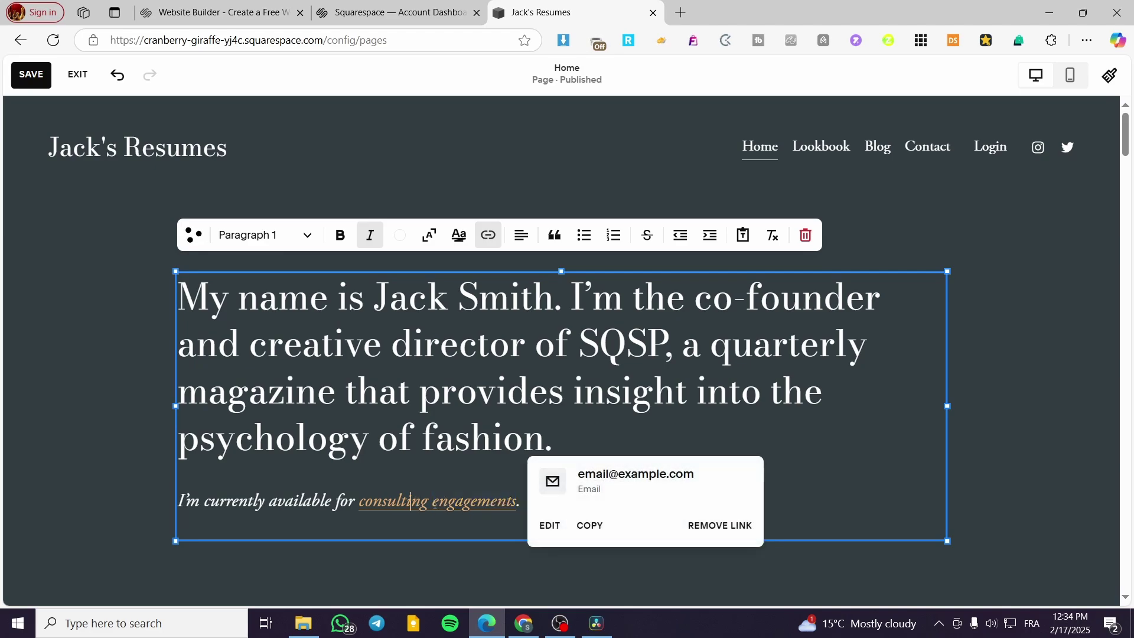
pyautogui.moveTo(429, 502); pyautogui.dragTo(509, 502)
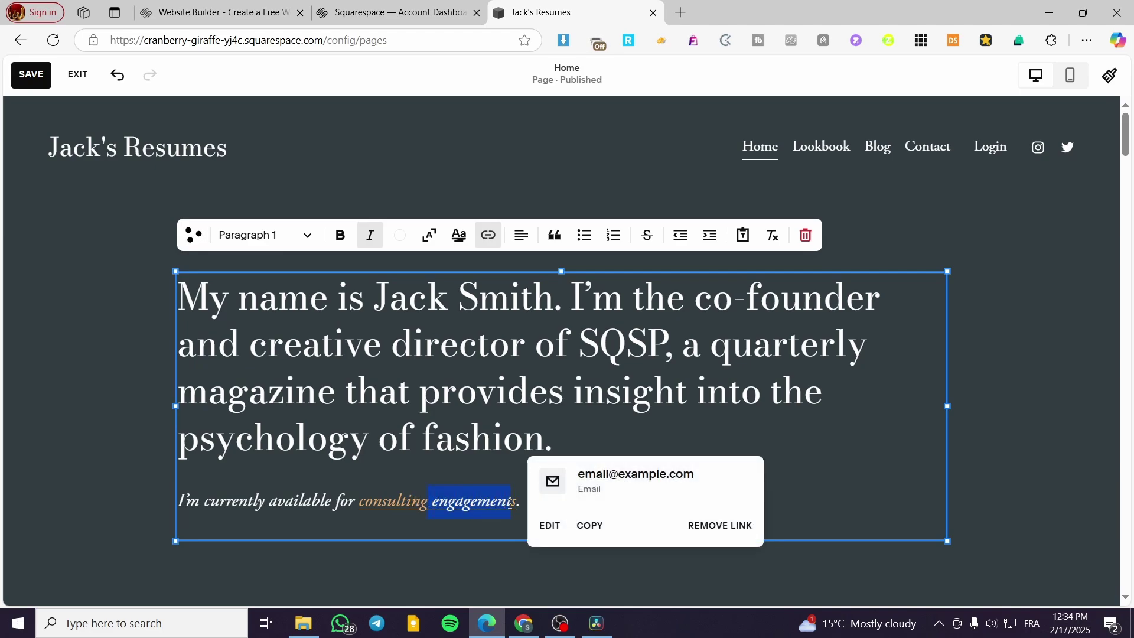
pyautogui.press('BackSpace')
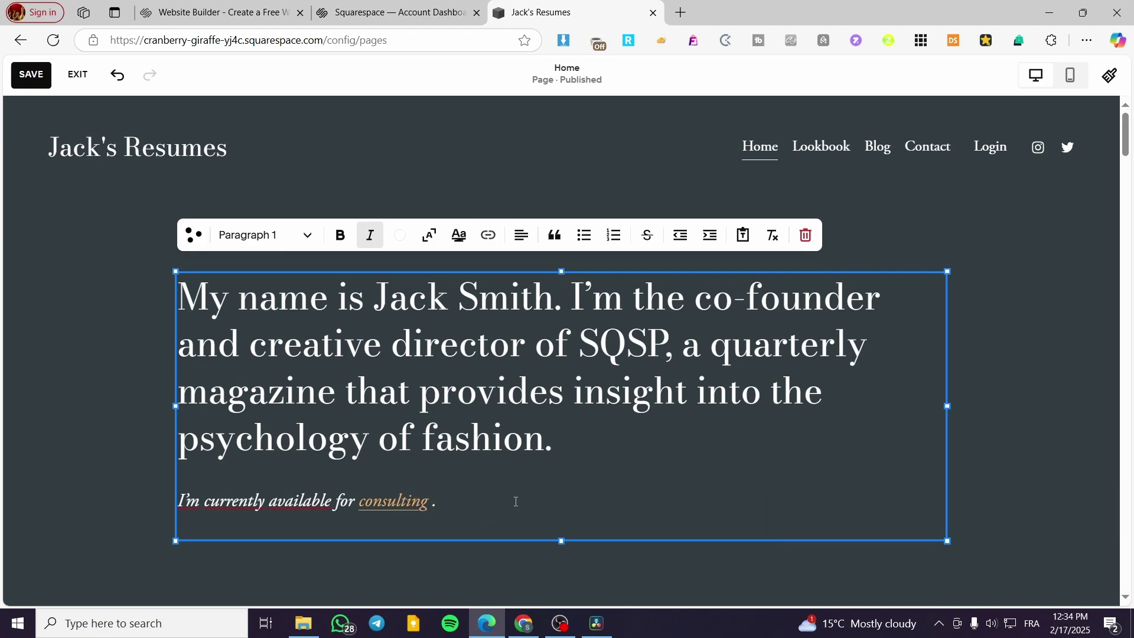
pyautogui.write('Ecommerce')
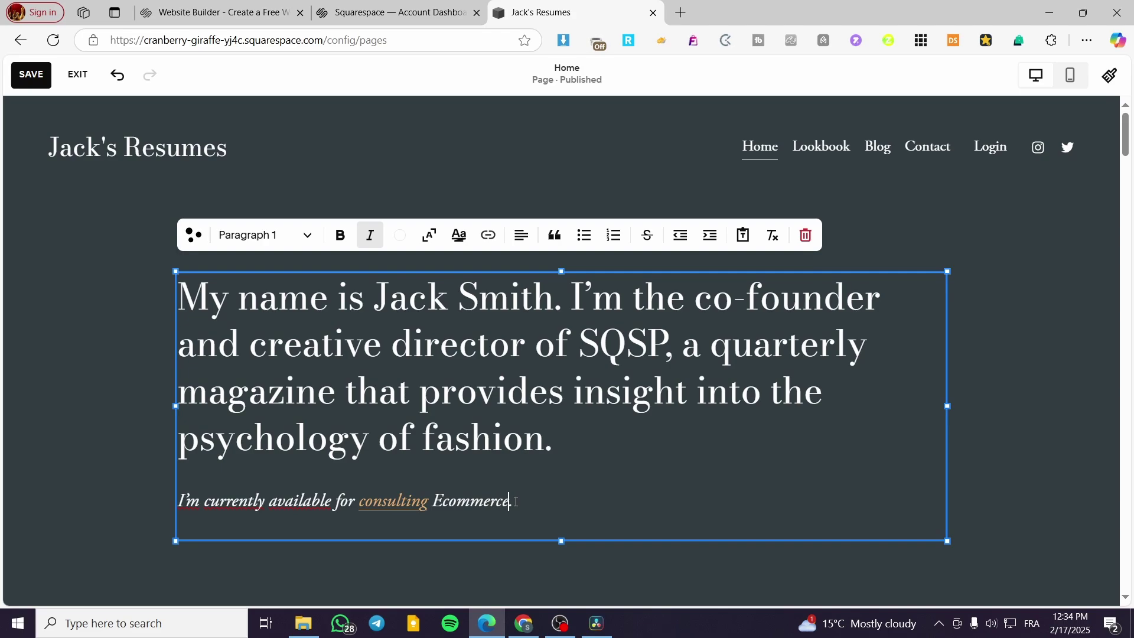
pyautogui.write(' Projke')
pyautogui.write('ec')
# - Look over the Home page's remaining sections down to the footer and return to the introductory heading
pyautogui.scroll(-8, 704, 380)
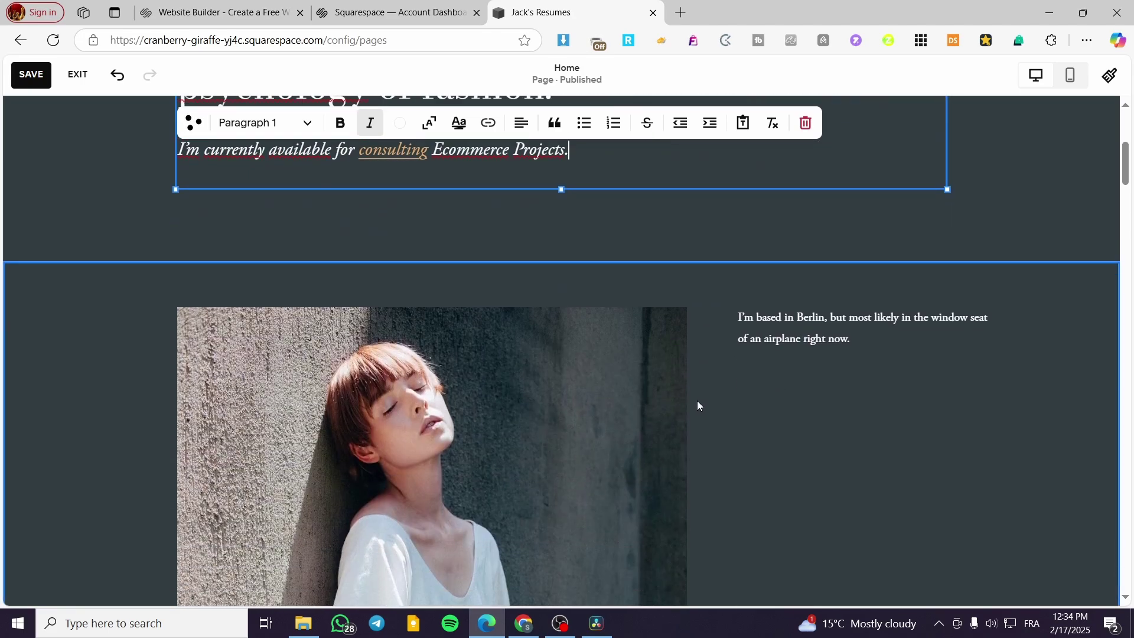
pyautogui.scroll(-15, 518, 424)
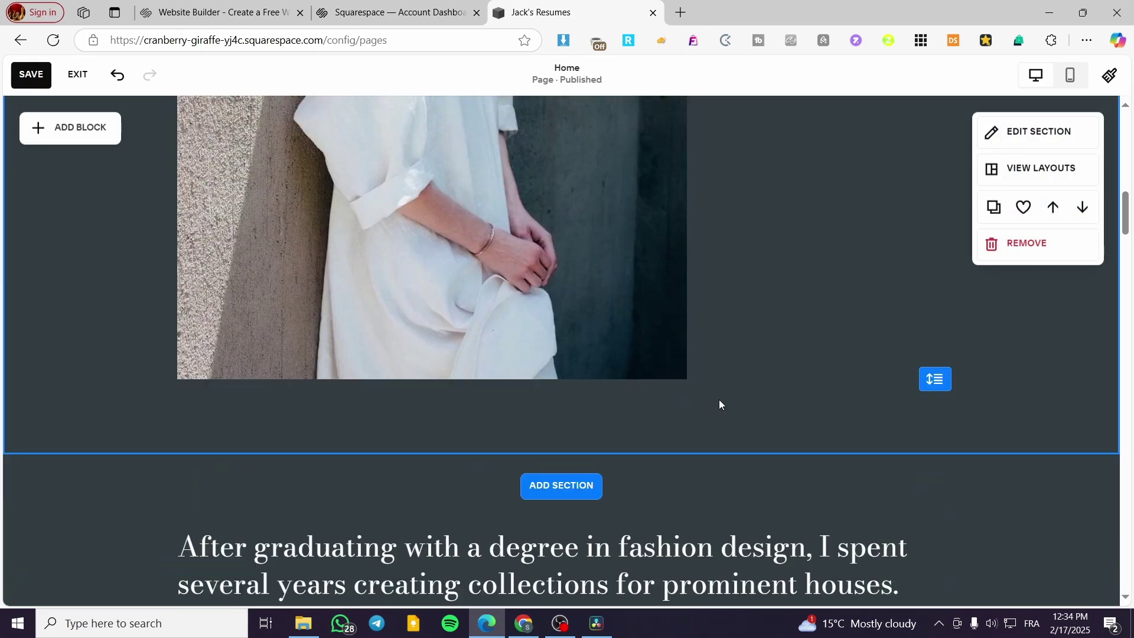
pyautogui.scroll(-5, 466, 342)
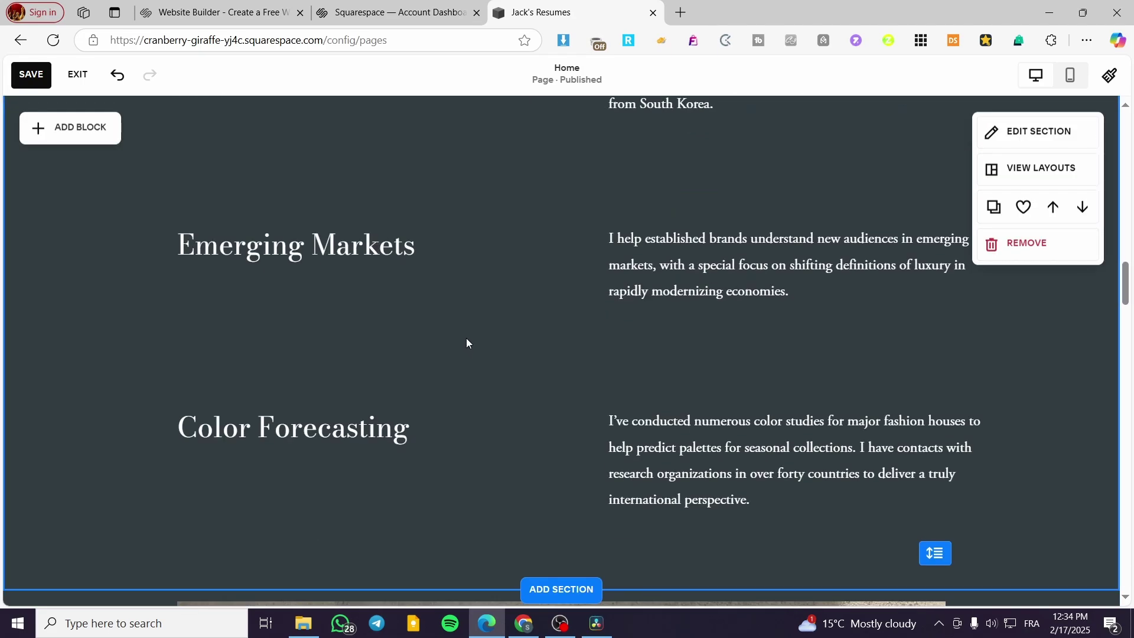
pyautogui.scroll(1, 281, 321)
pyautogui.scroll(3, 281, 320)
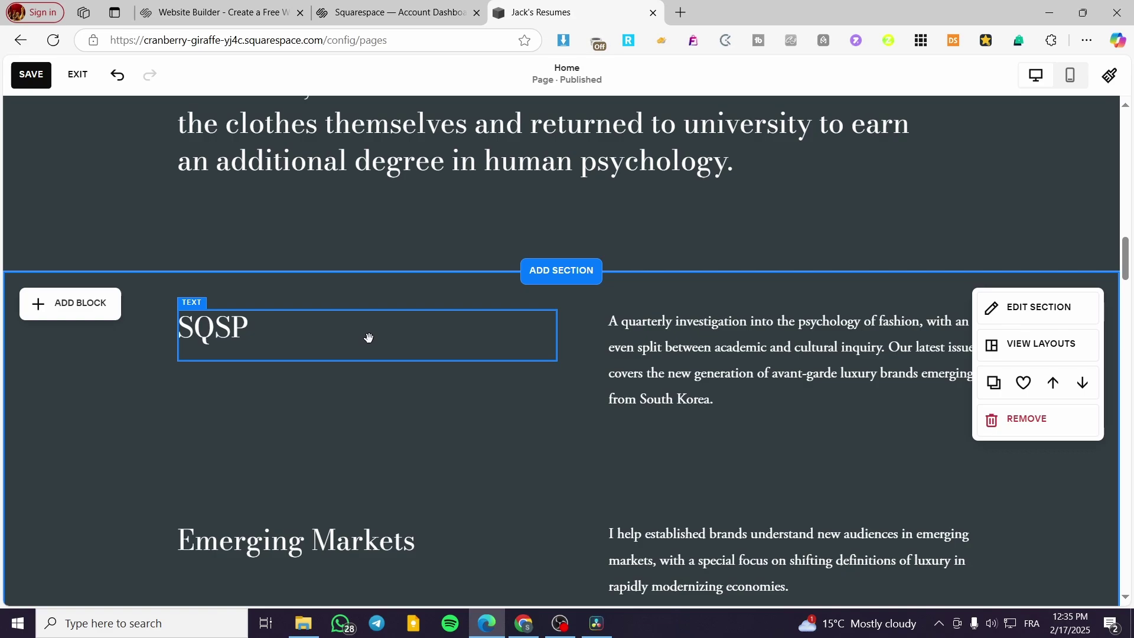
pyautogui.scroll(-15, 368, 337)
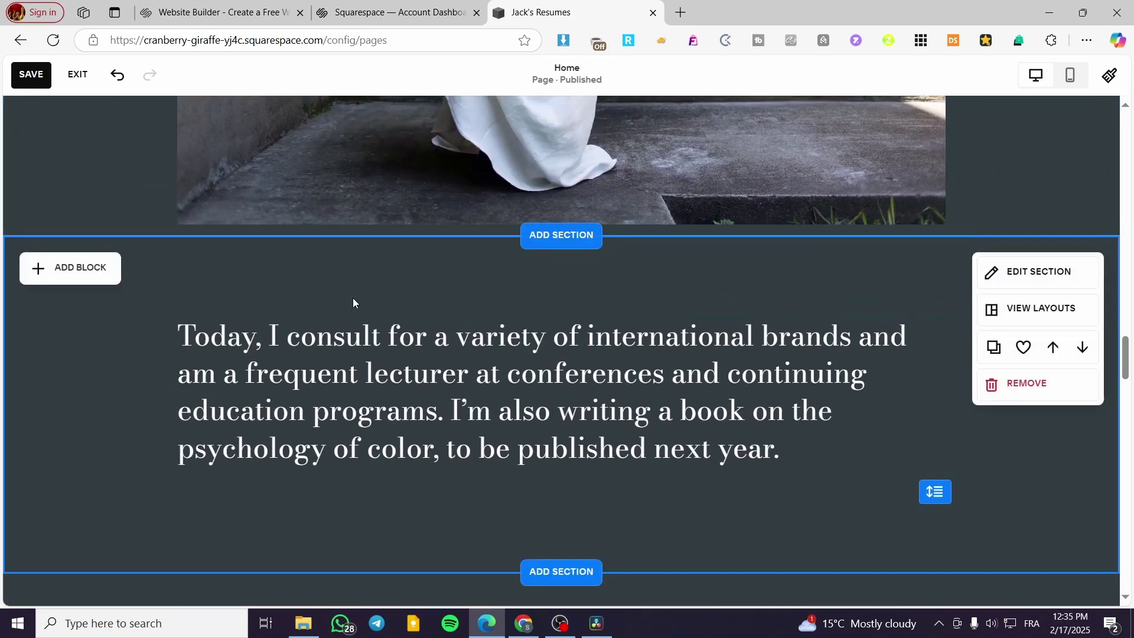
pyautogui.scroll(-10, 473, 325)
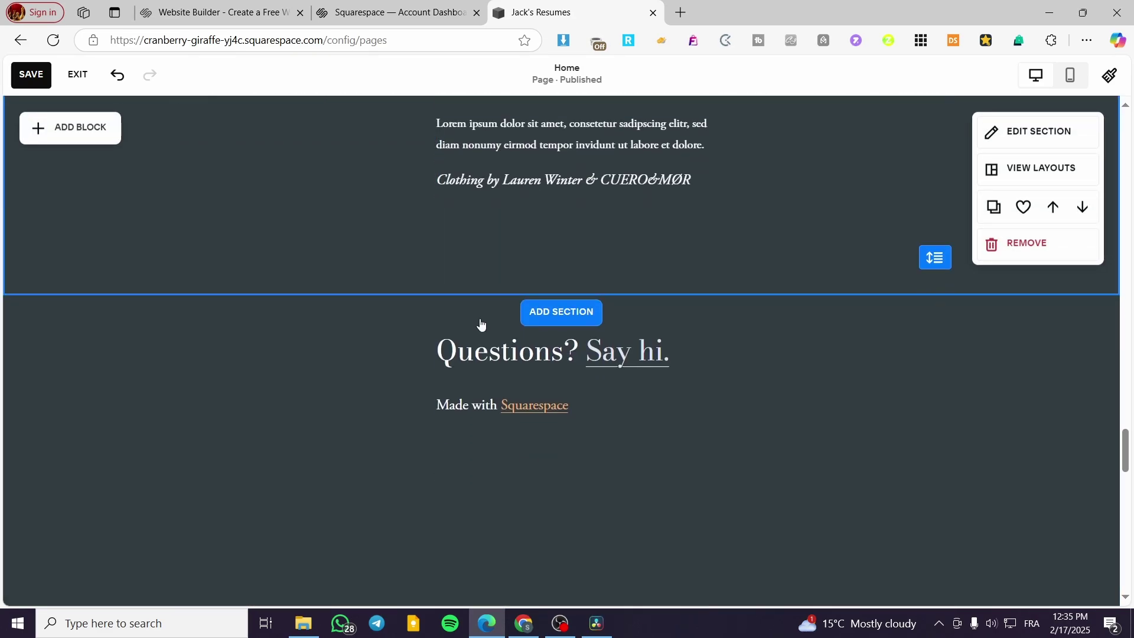
pyautogui.scroll(-3, 481, 324)
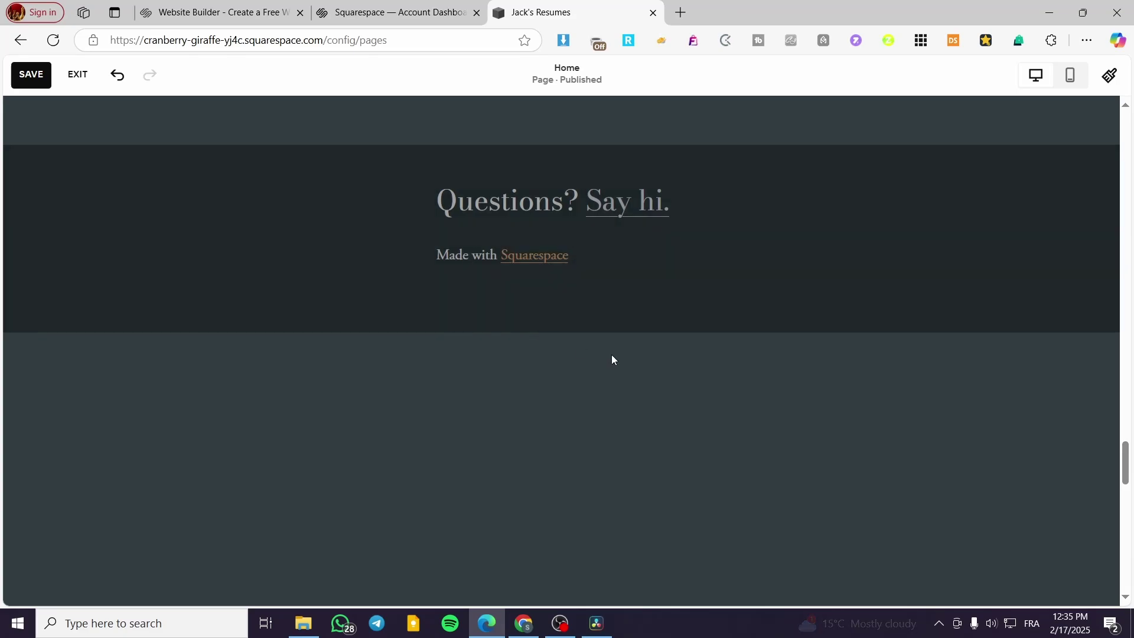
pyautogui.scroll(8, 344, 362)
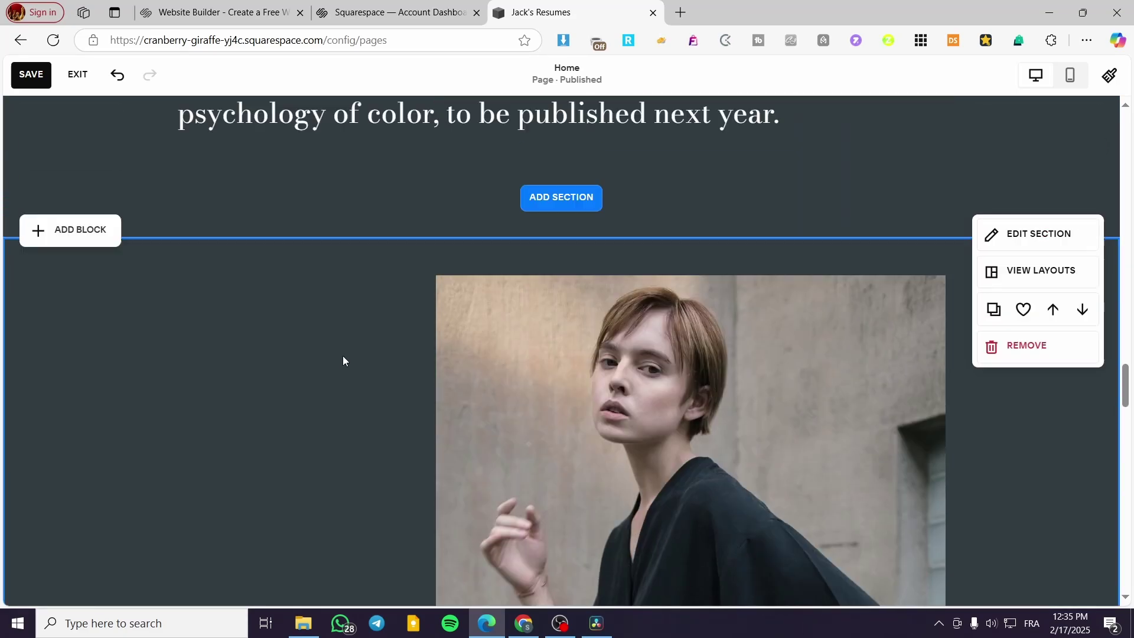
pyautogui.scroll(10, 340, 360)
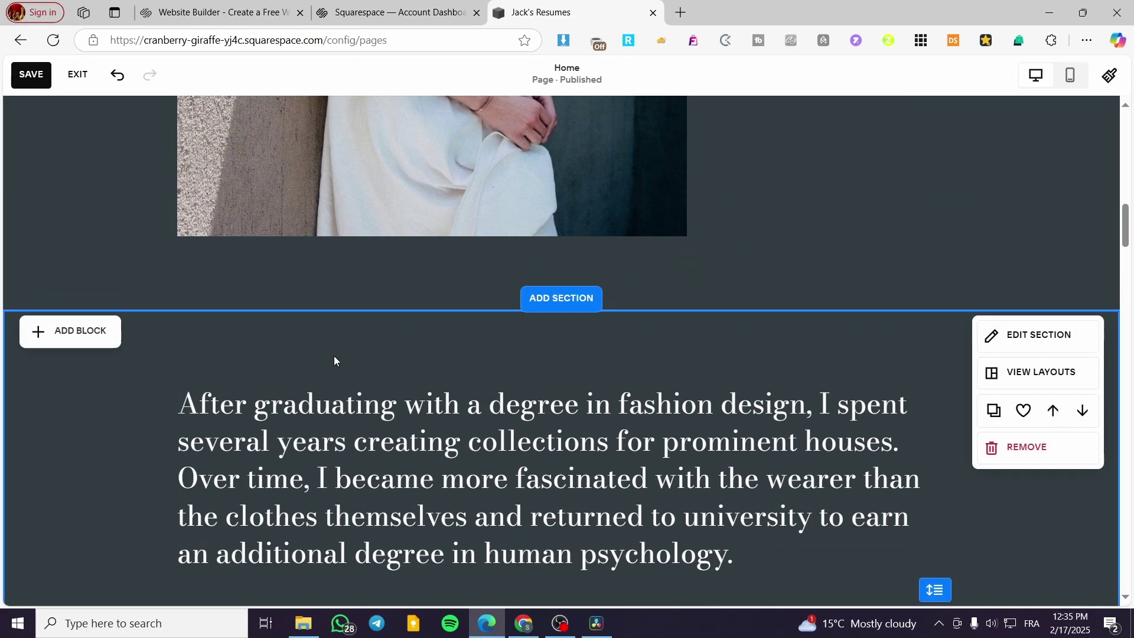
pyautogui.scroll(10, 335, 360)
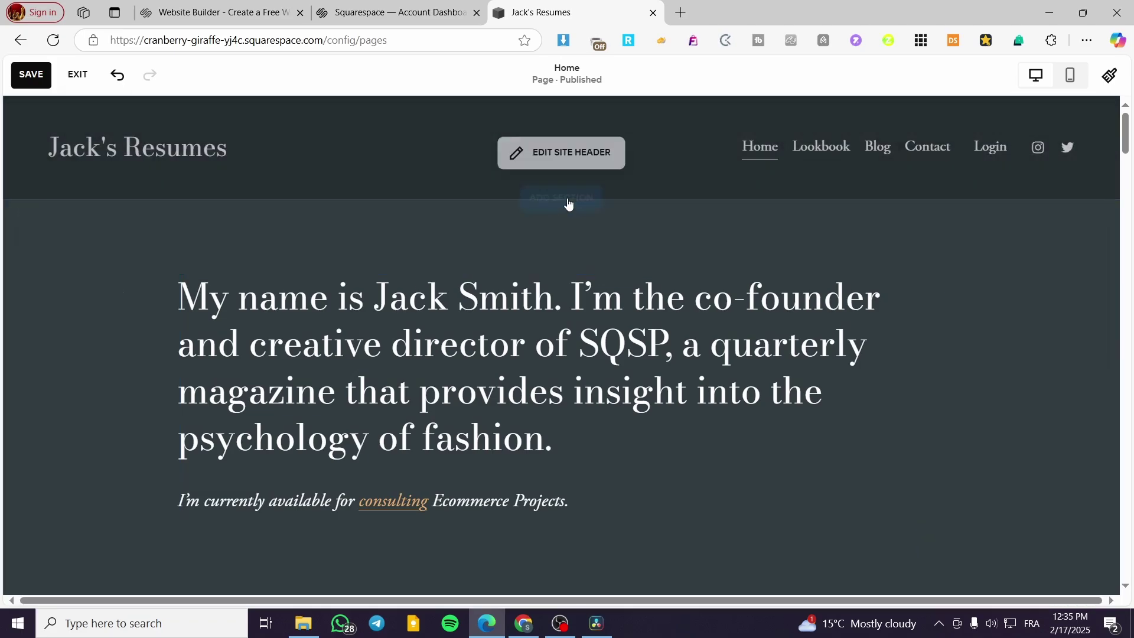
# - Add the three-column "Our Services" layout from the Services category as a new section directly below the Color Forecasting text
pyautogui.scroll(-10, 579, 264)
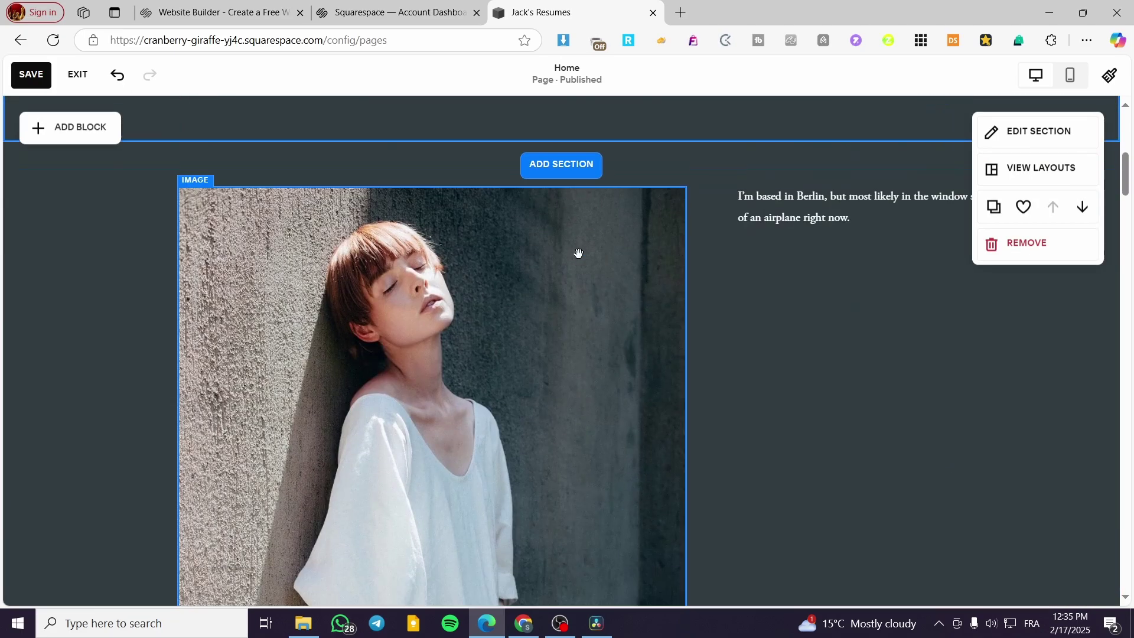
pyautogui.scroll(-10, 724, 324)
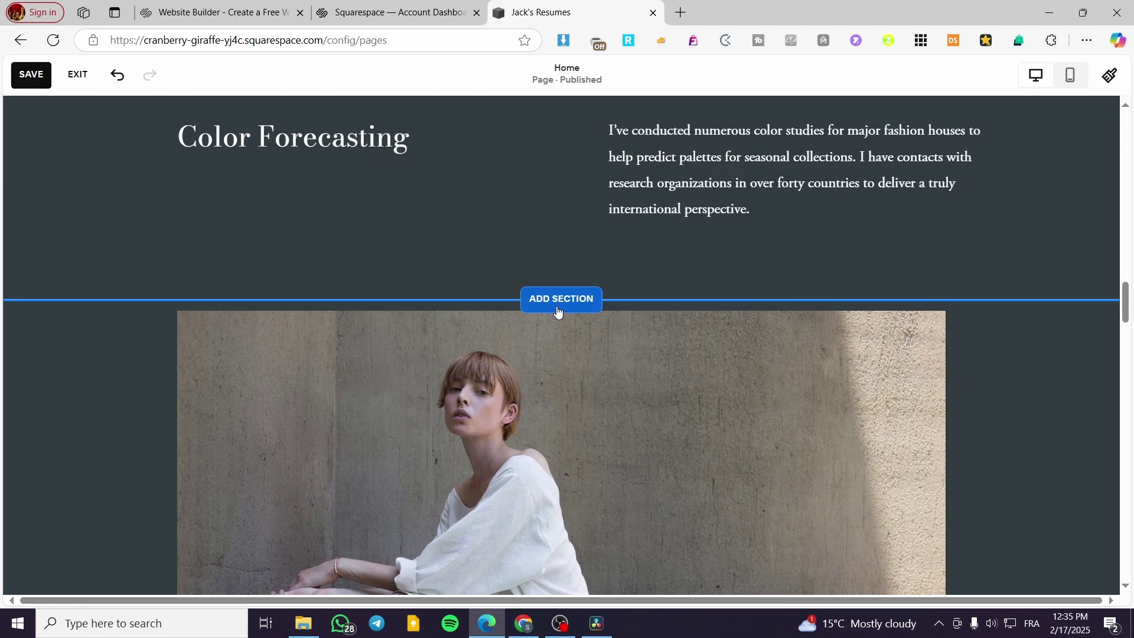
pyautogui.click(558, 312)
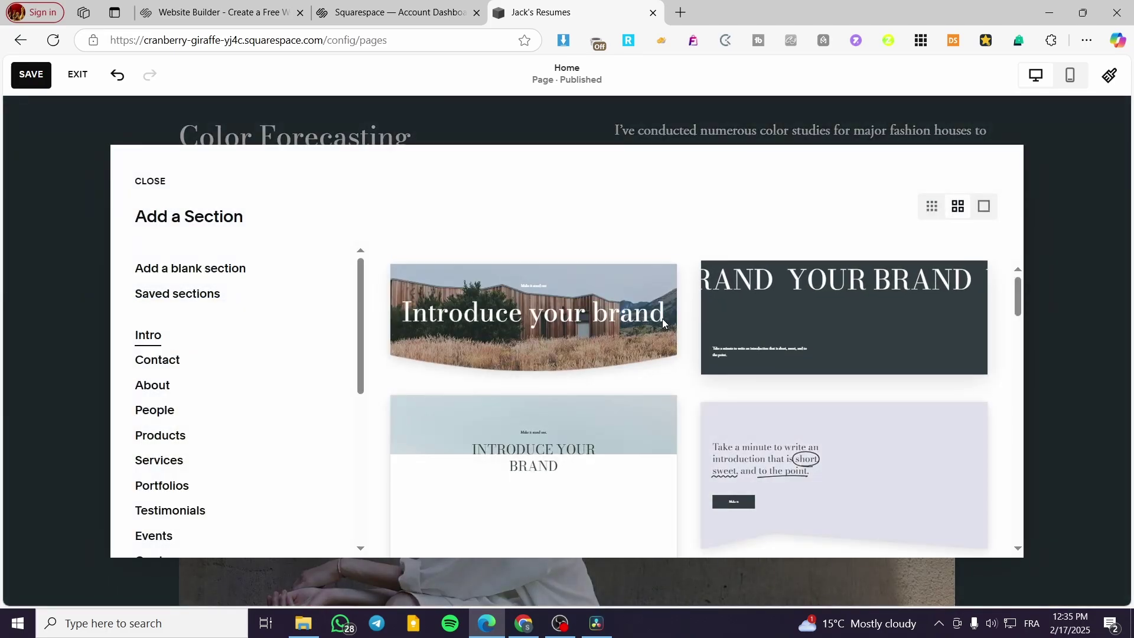
pyautogui.scroll(-4, 173, 410)
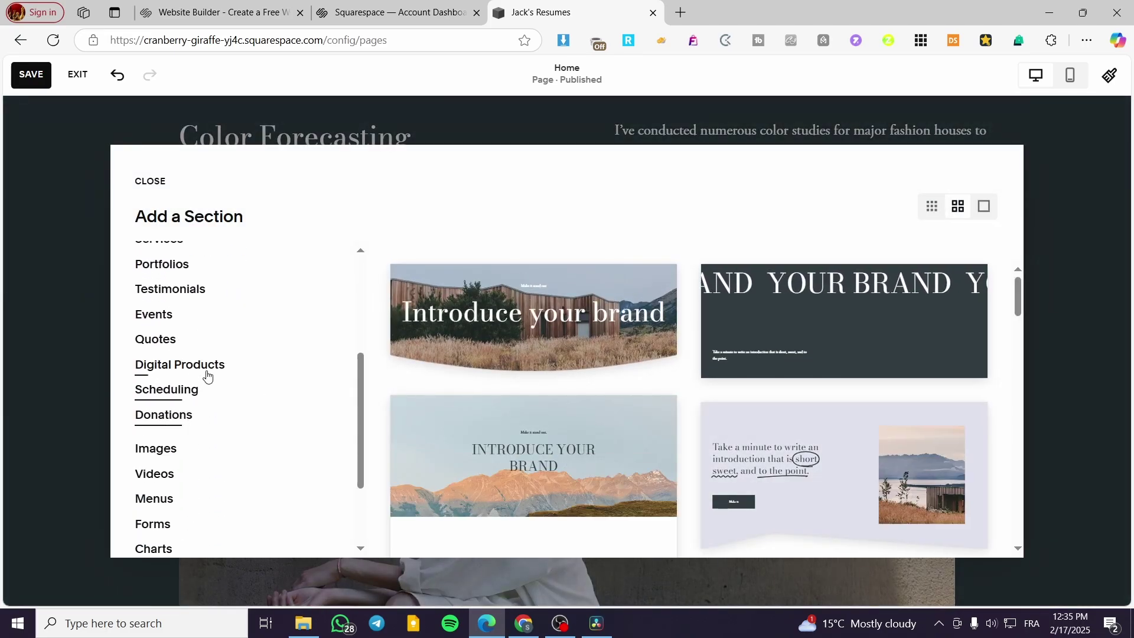
pyautogui.scroll(-2, 214, 378)
pyautogui.scroll(5, 183, 423)
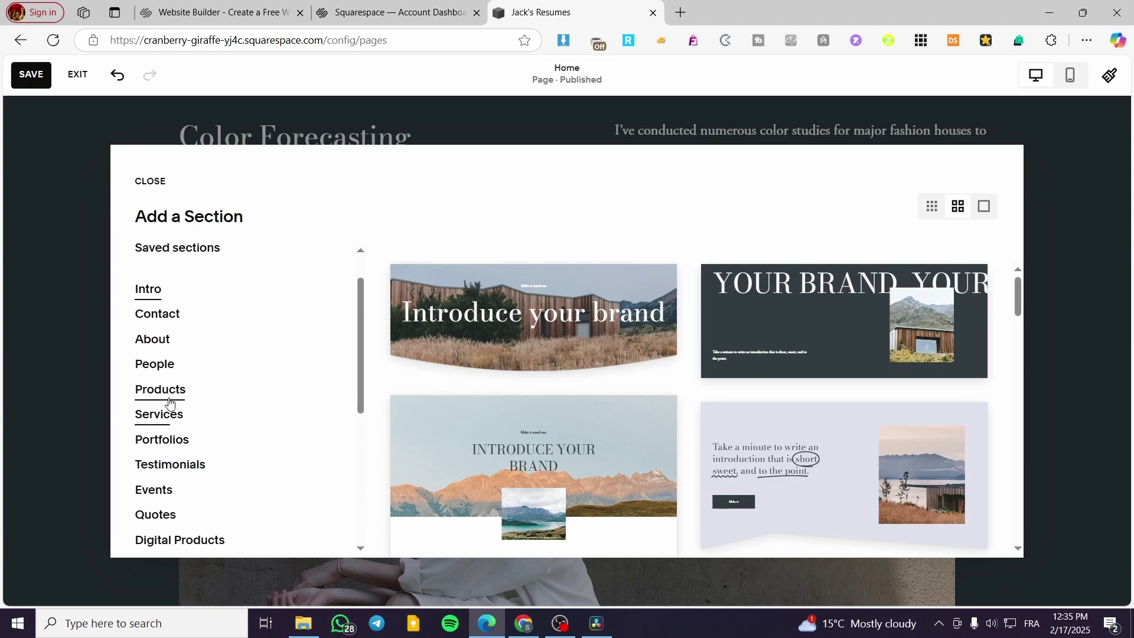
pyautogui.click(164, 418)
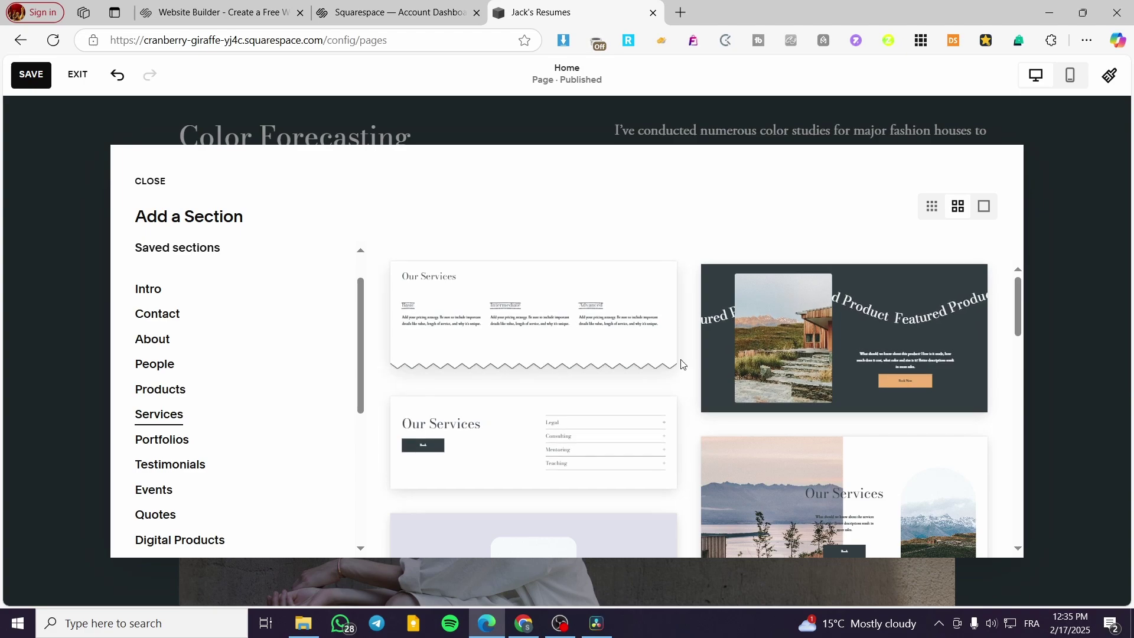
pyautogui.click(519, 456)
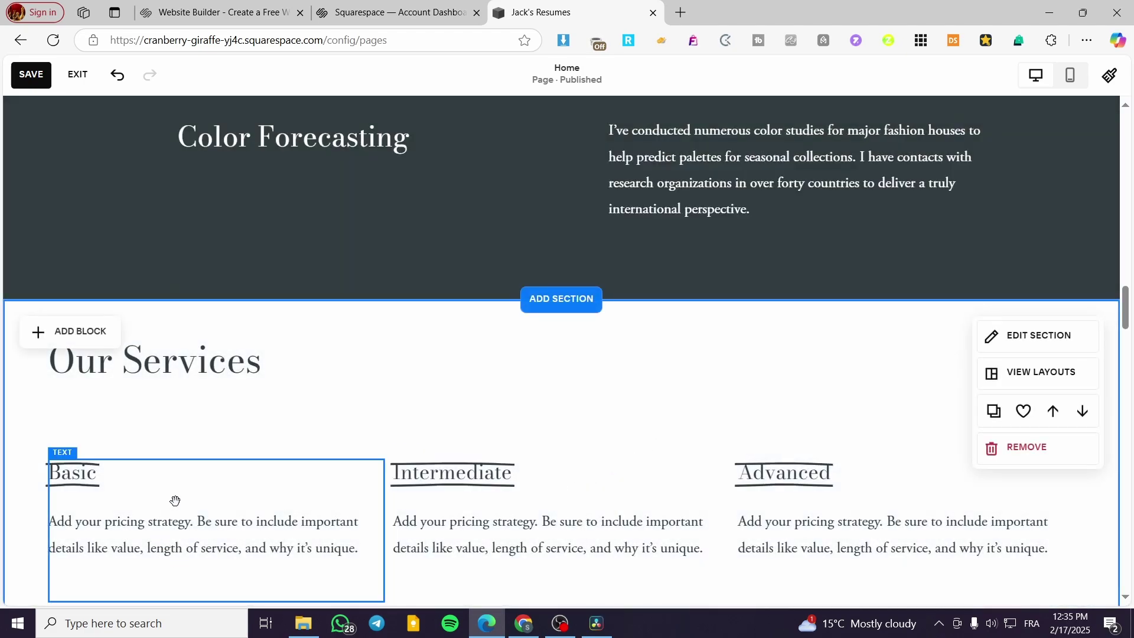
# - Replace the "Basic" heading in the Our Services section with "Simple RESUME creation"
pyautogui.scroll(-3, 627, 438)
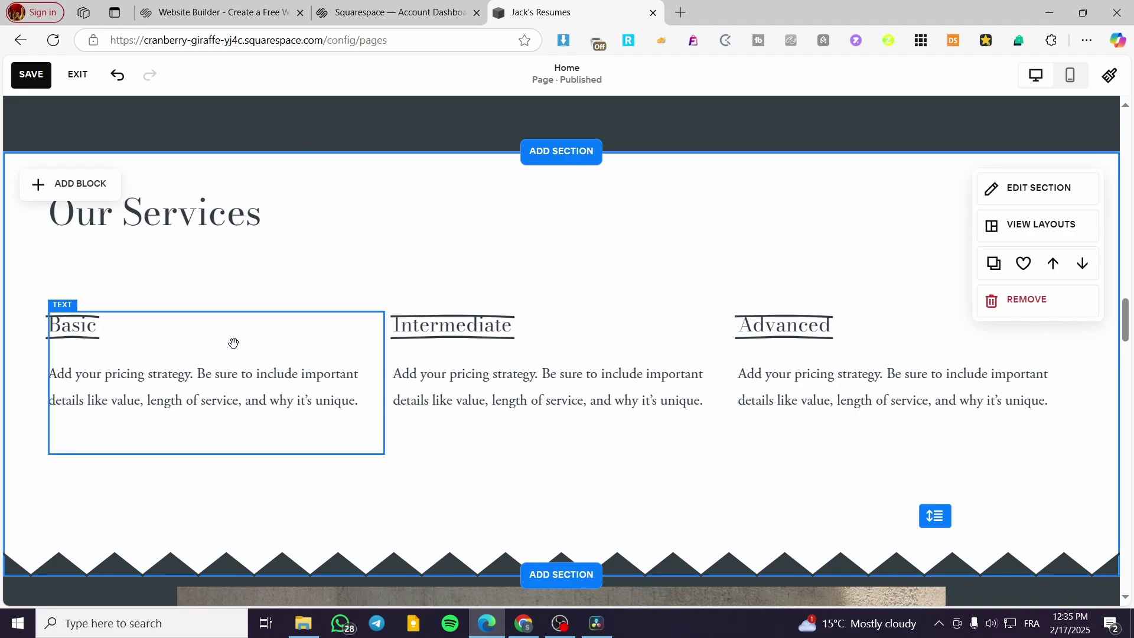
pyautogui.click(88, 325)
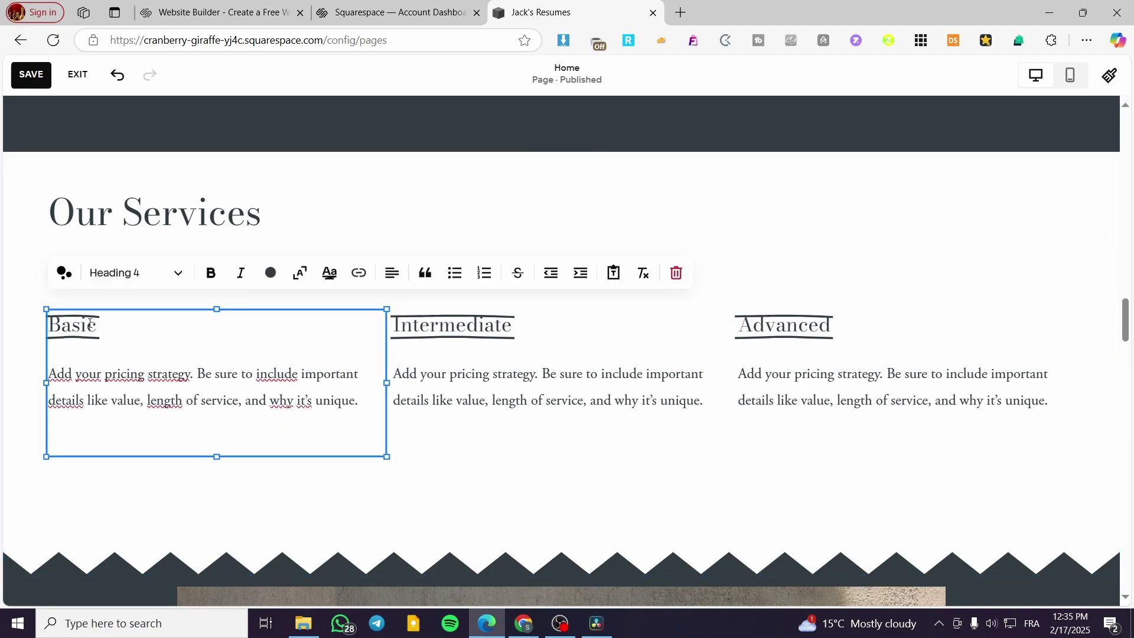
pyautogui.moveTo(101, 325); pyautogui.dragTo(48, 326)
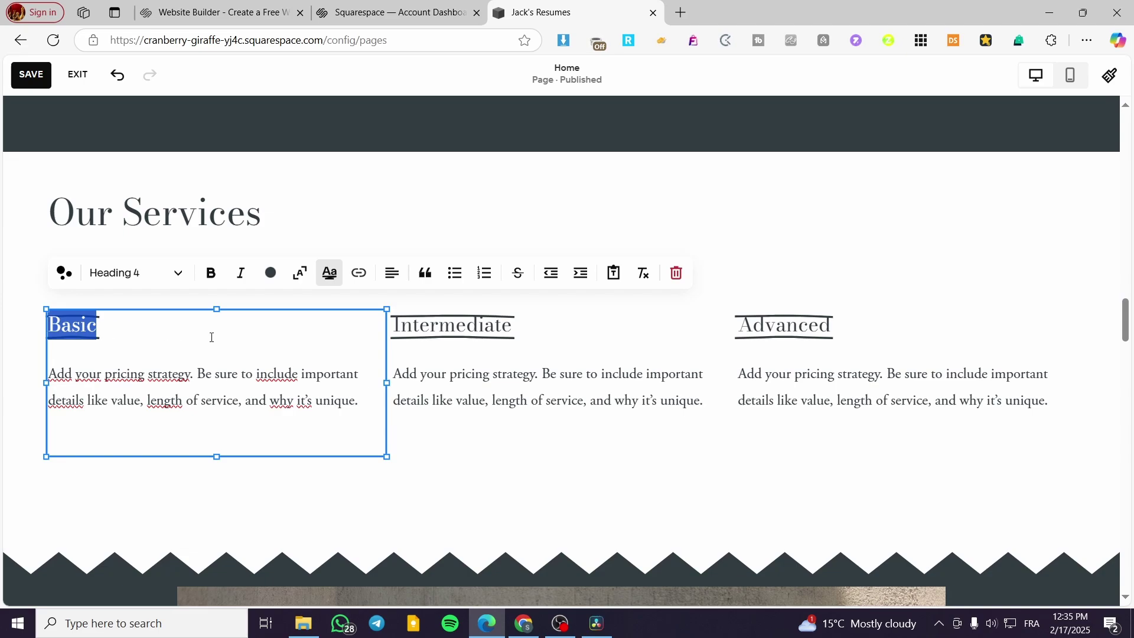
pyautogui.write('Crea')
pyautogui.press('BackSpace')
pyautogui.press('BackSpace')
pyautogui.press('BackSpace')
pyautogui.press('BackSpace')
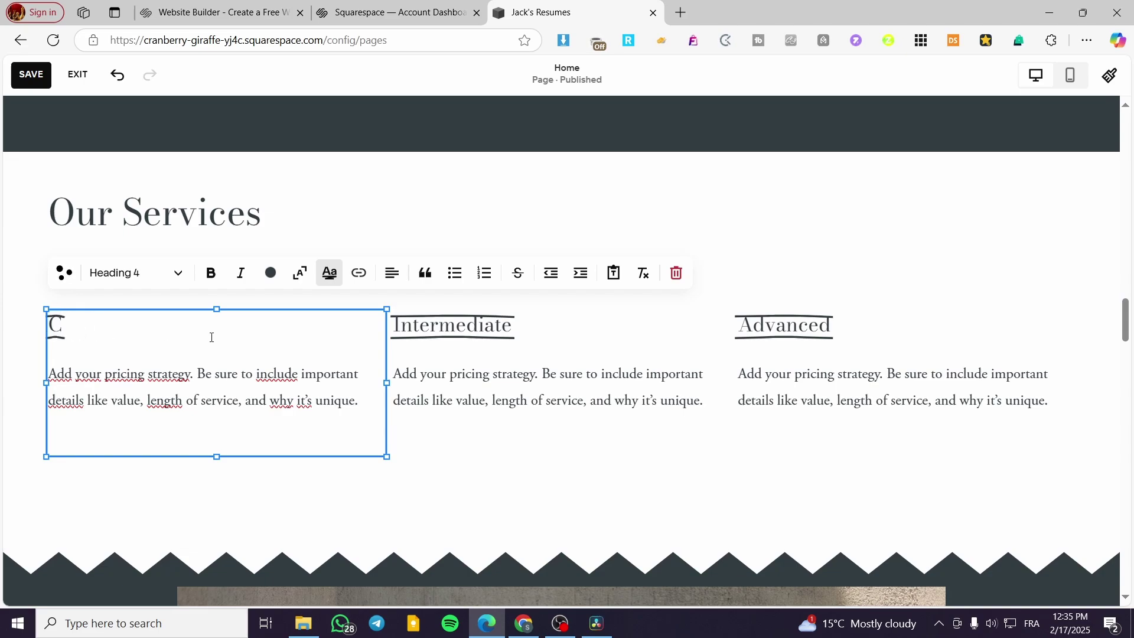
pyautogui.write('Simple C')
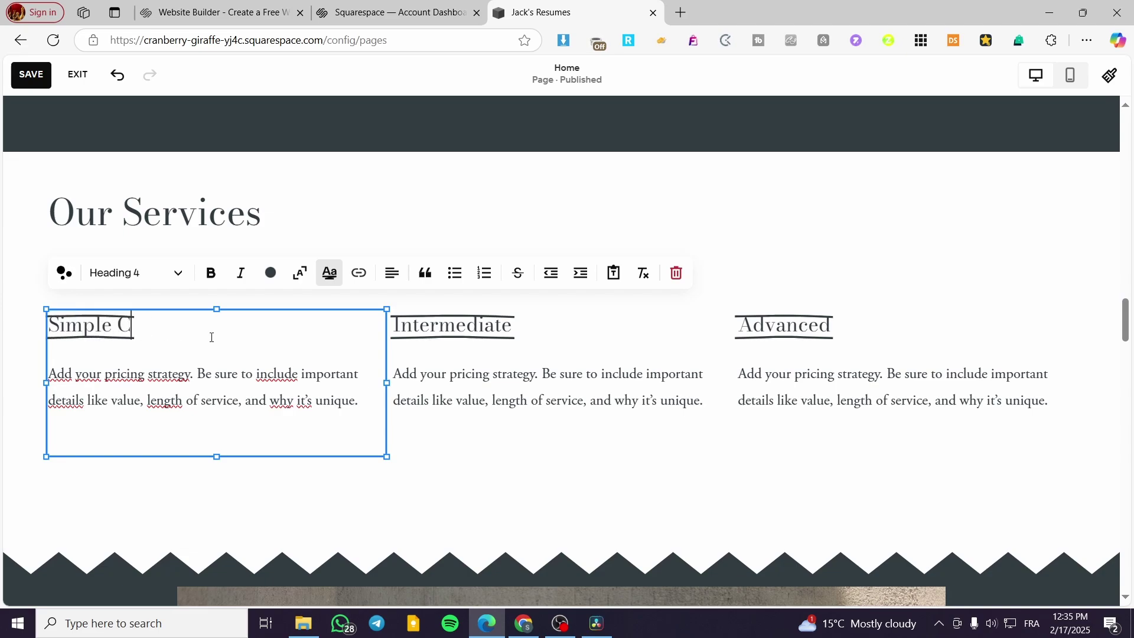
pyautogui.press('BackSpace')
pyautogui.write('RESUME')
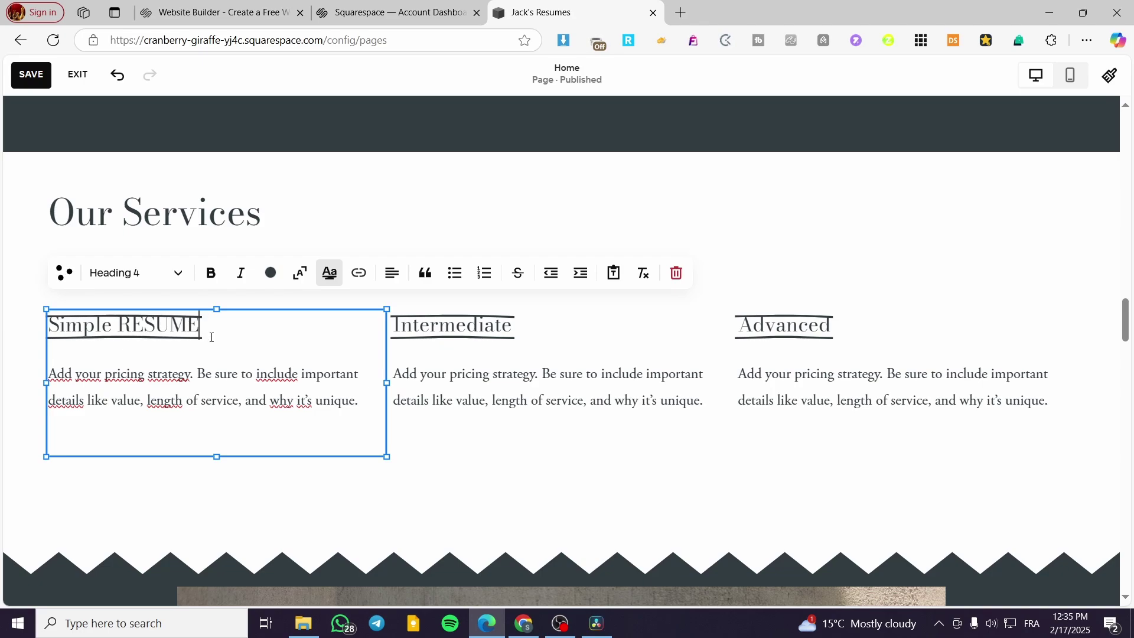
pyautogui.write(' creation')
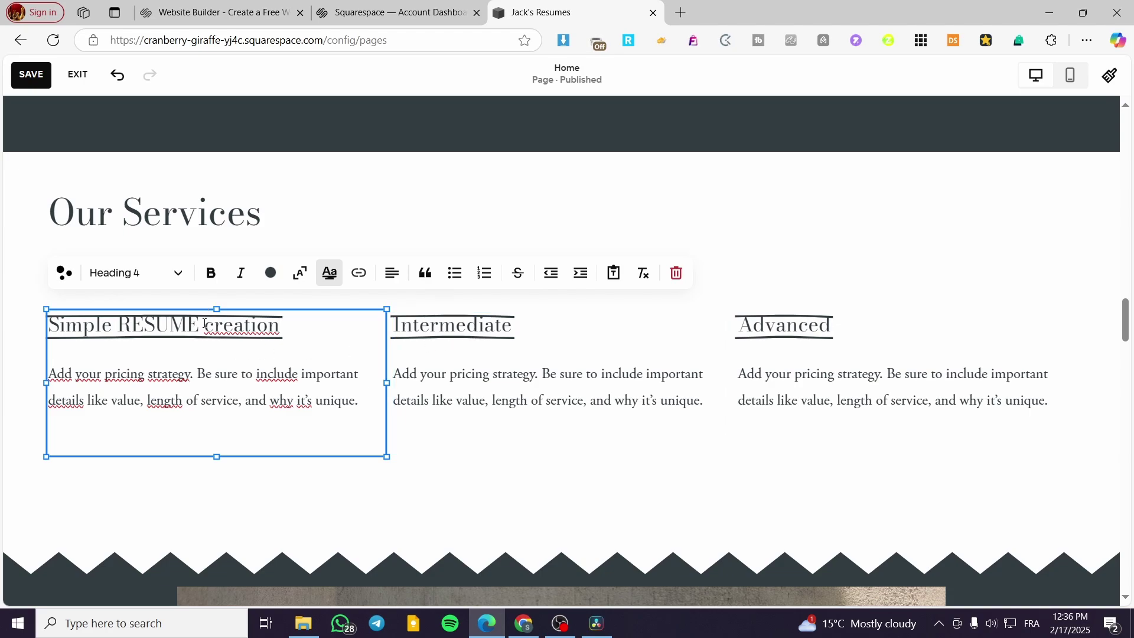
# - Delete the word "RESUME" and its extra space from the first service heading
pyautogui.moveTo(202, 324); pyautogui.dragTo(118, 324)
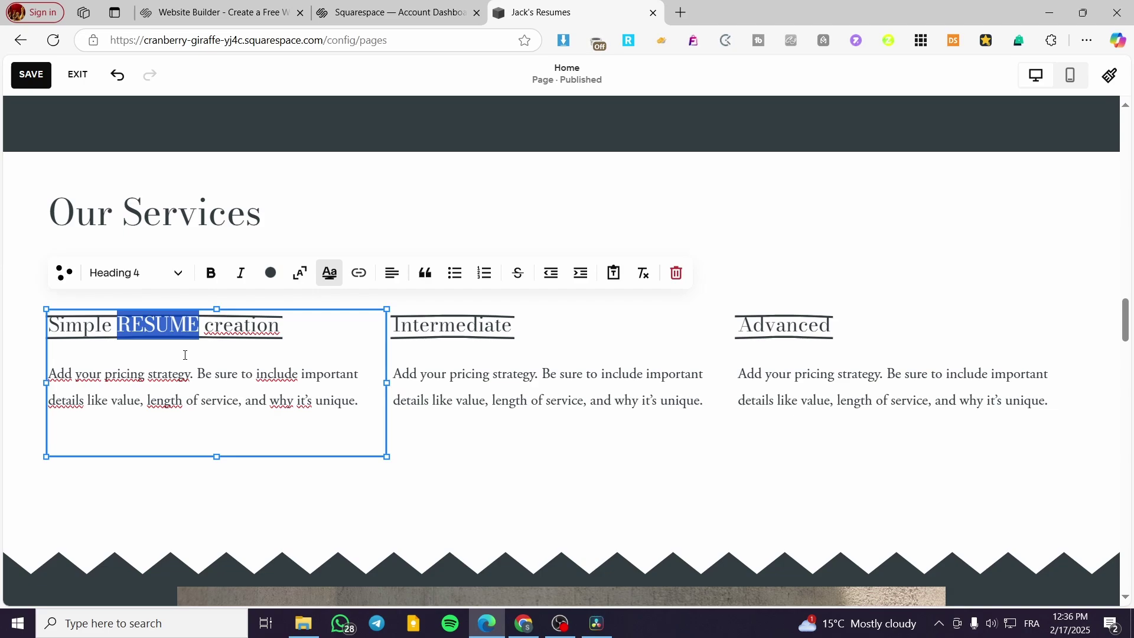
pyautogui.press('BackSpace')
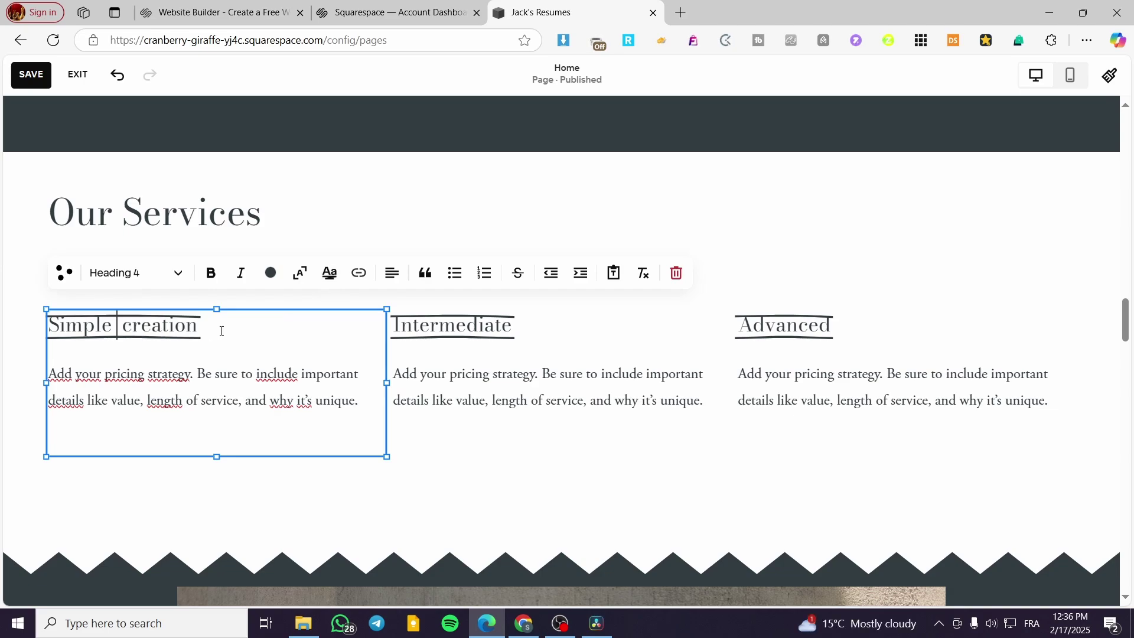
pyautogui.press('BackSpace')
pyautogui.click(201, 331)
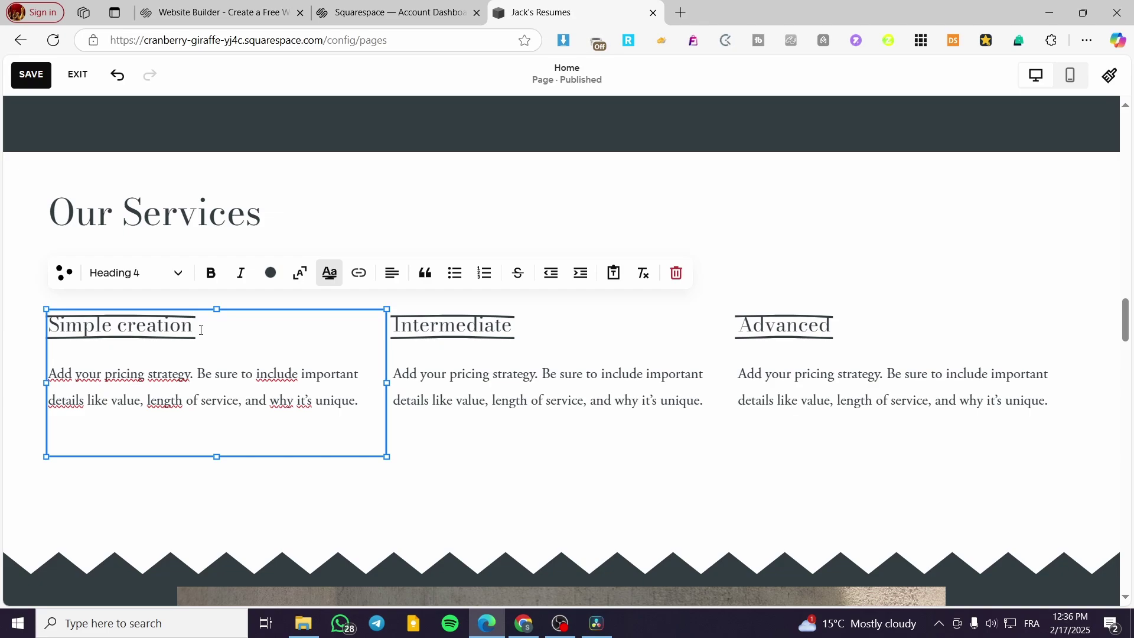
# - Extend the first service heading to read "Simple creation of Market statistics and analysis for competion"
pyautogui.write('of')
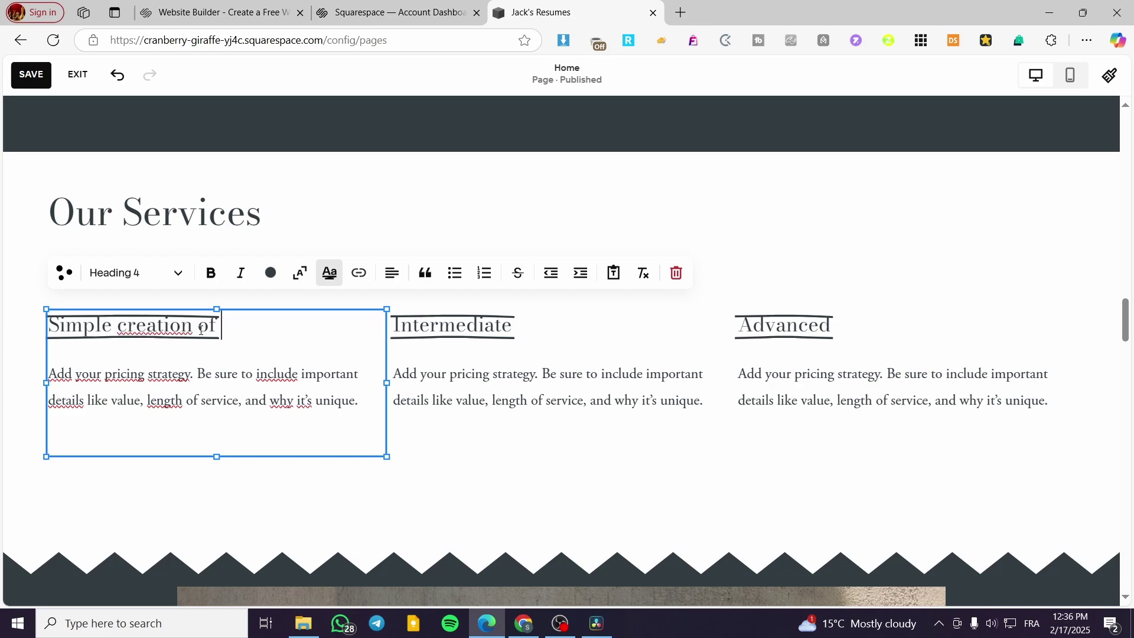
pyautogui.write(' Ma')
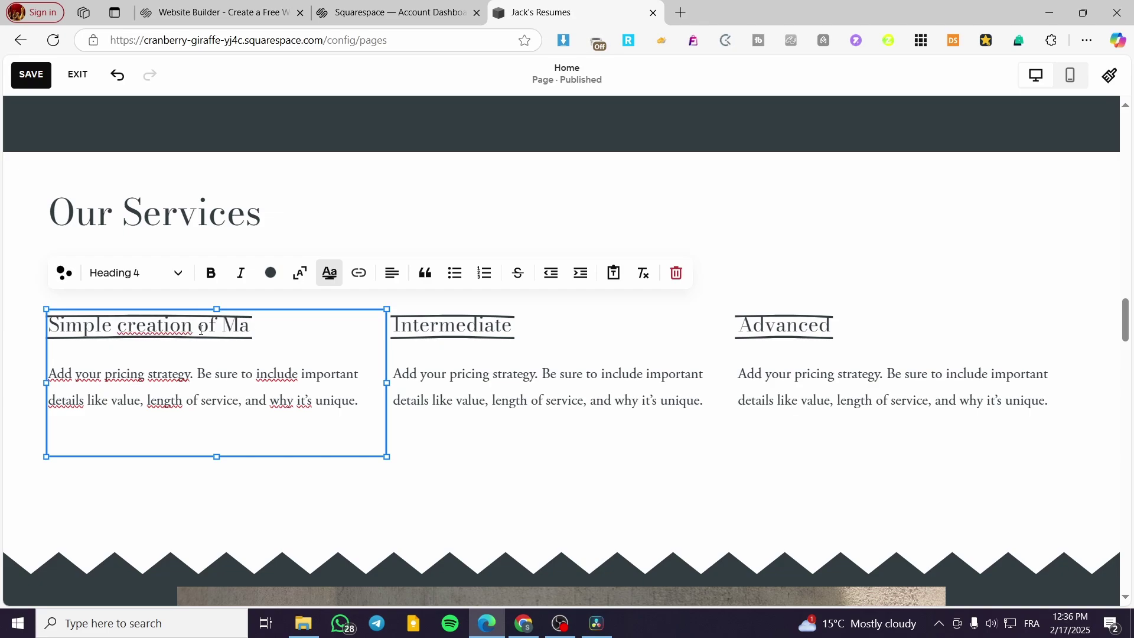
pyautogui.write('rket sa')
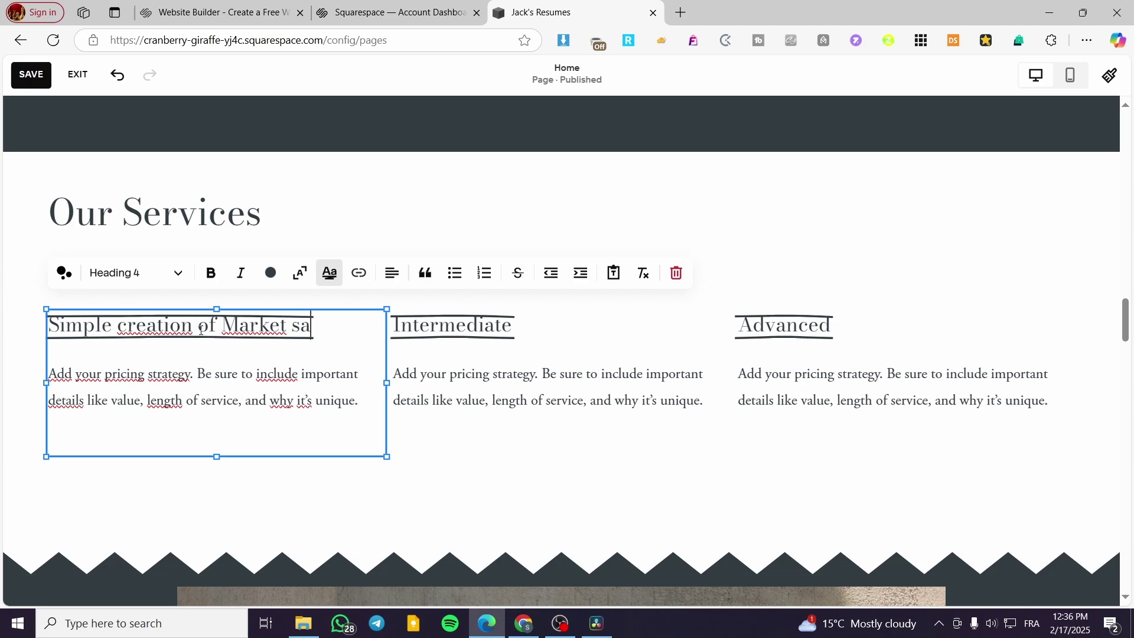
pyautogui.press('BackSpace')
pyautogui.write('tatiis')
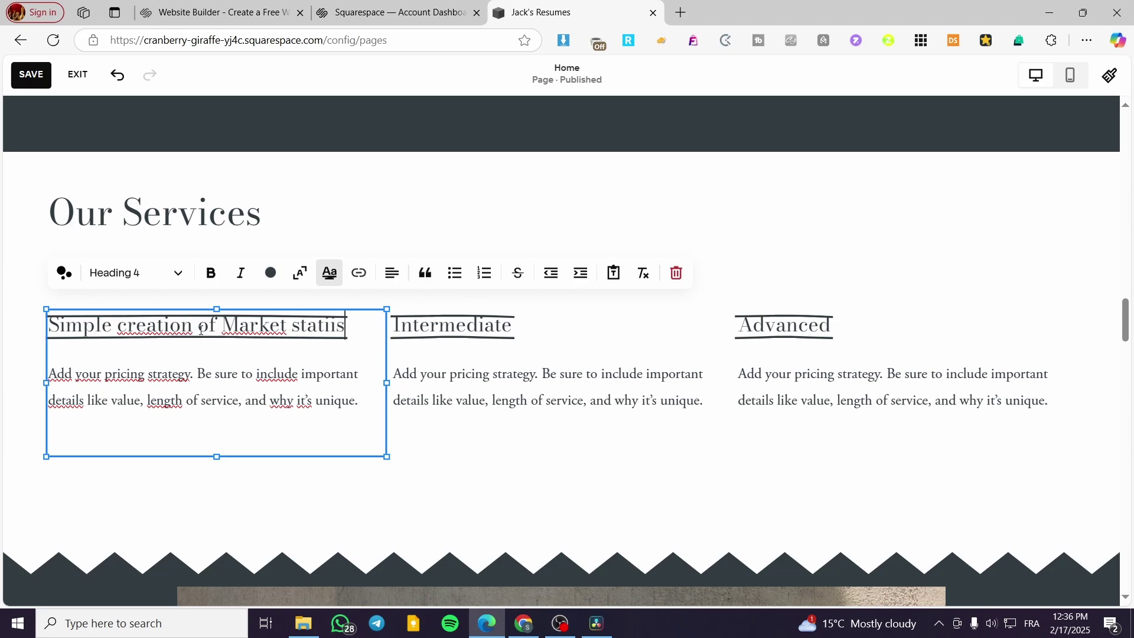
pyautogui.press('BackSpace')
pyautogui.press('BackSpace')
pyautogui.write('sci')
pyautogui.press('BackSpace')
pyautogui.press('BackSpace')
pyautogui.write('ti')
pyautogui.press('BackSpace')
pyautogui.press('BackSpace')
pyautogui.write('tics')
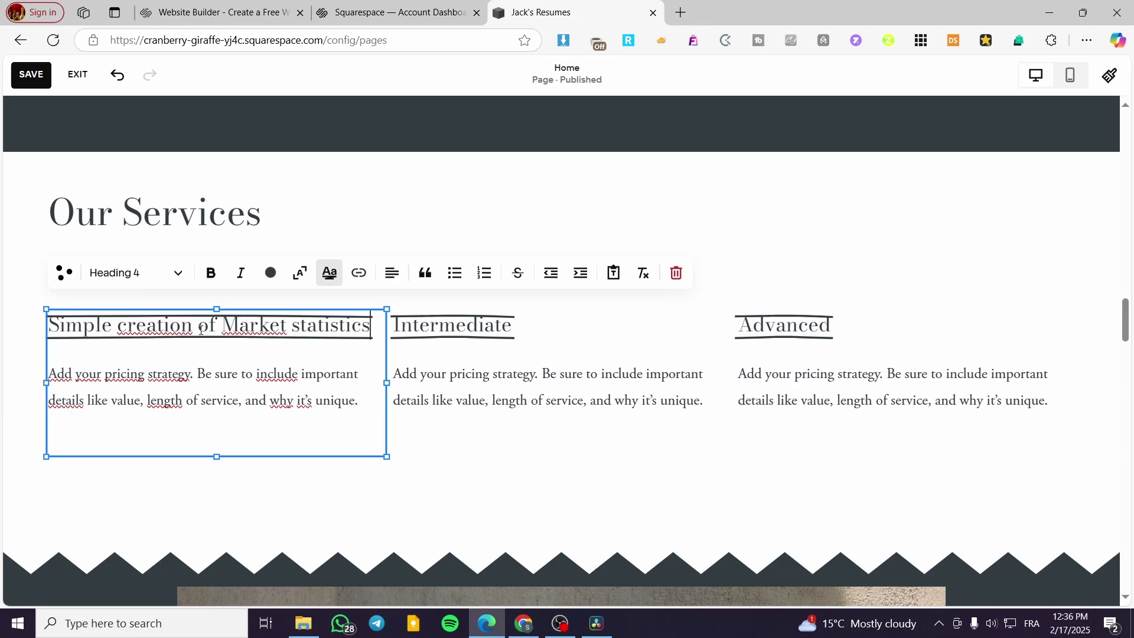
pyautogui.write(' a')
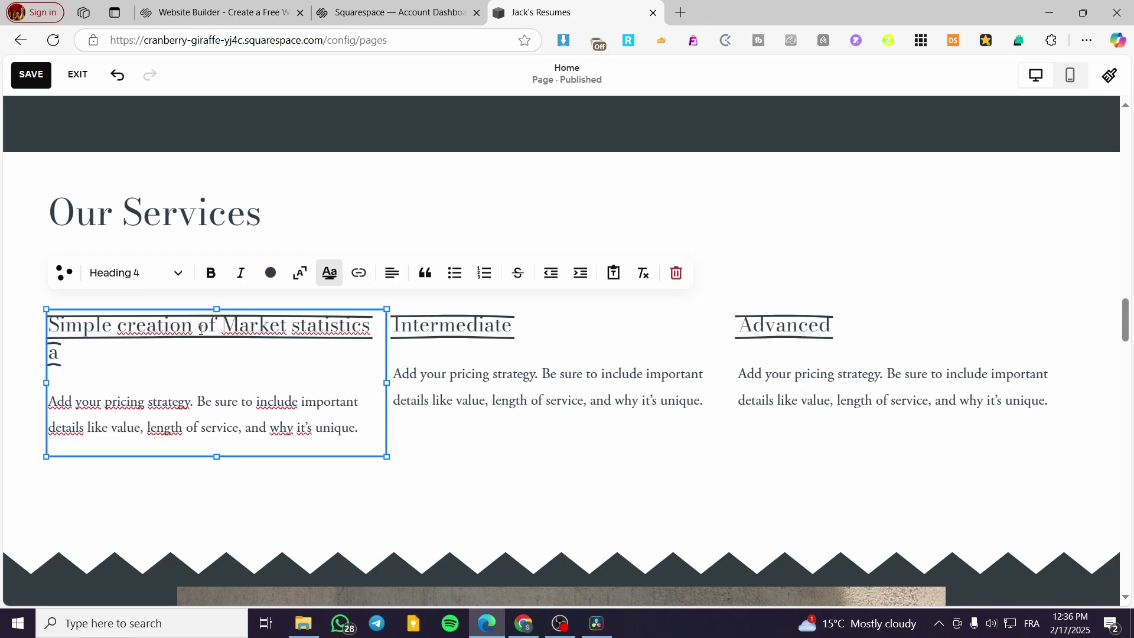
pyautogui.write('nd analys')
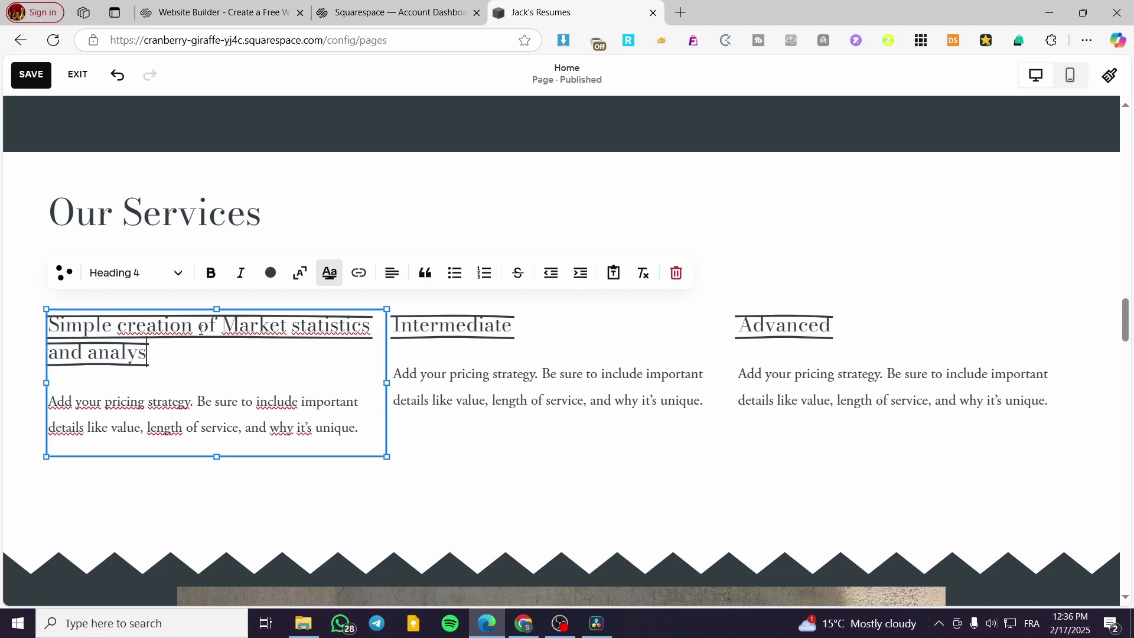
pyautogui.write('is for co')
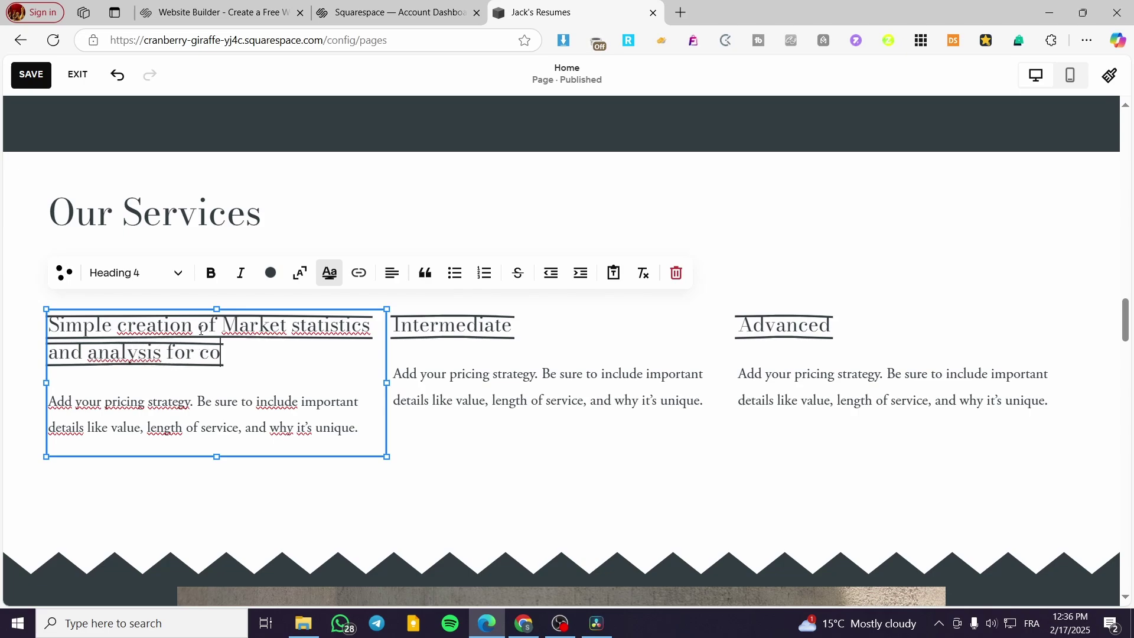
pyautogui.write('mpetion')
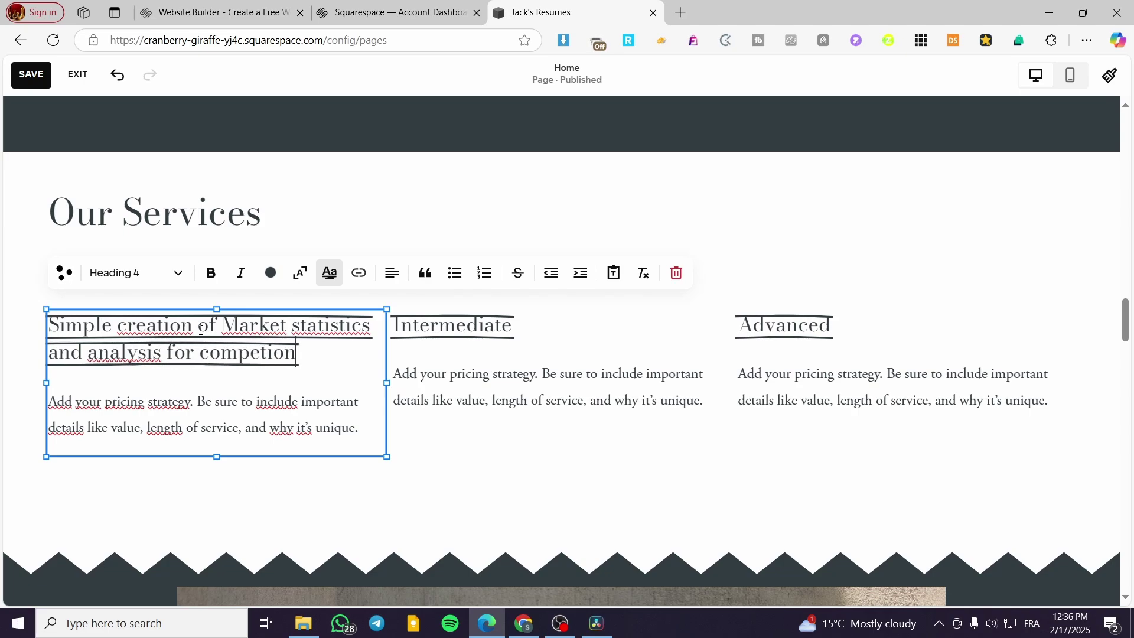
pyautogui.write('s')
pyautogui.press('BackSpace')
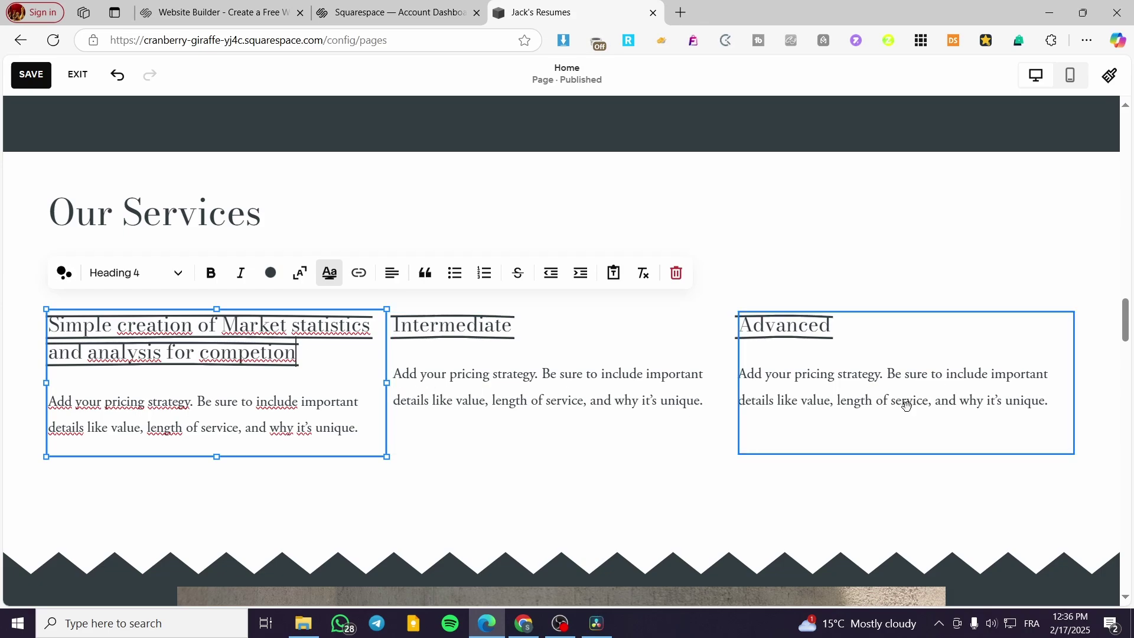
# - Review the sections around Our Services, save the Home page changes and exit the page editor
pyautogui.scroll(-2, 744, 506)
pyautogui.scroll(5, 631, 506)
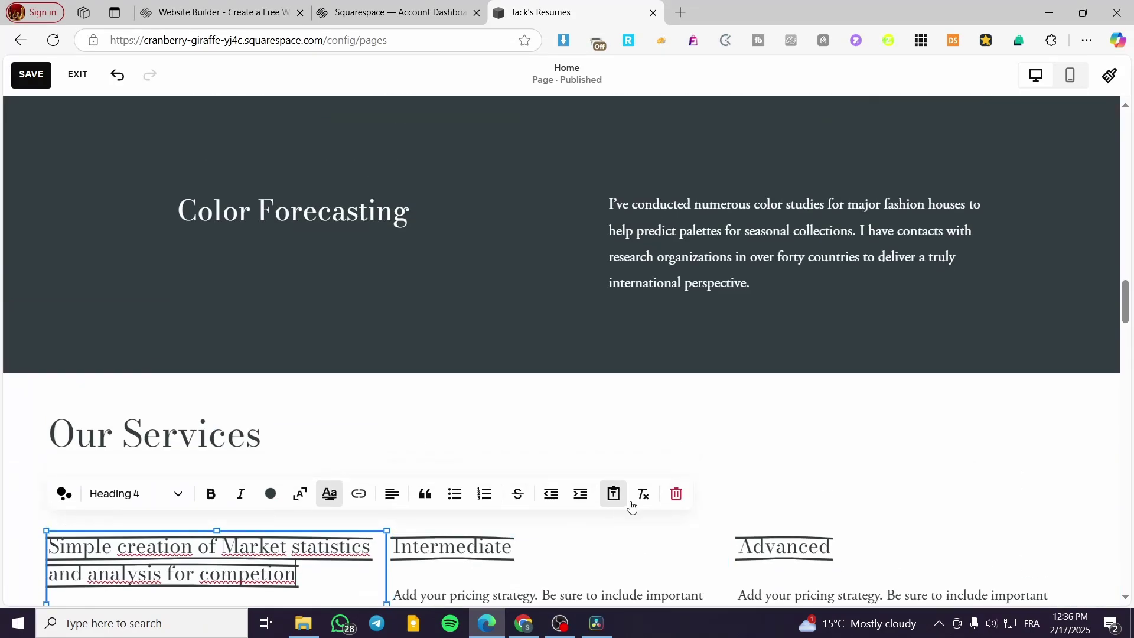
pyautogui.scroll(3, 490, 417)
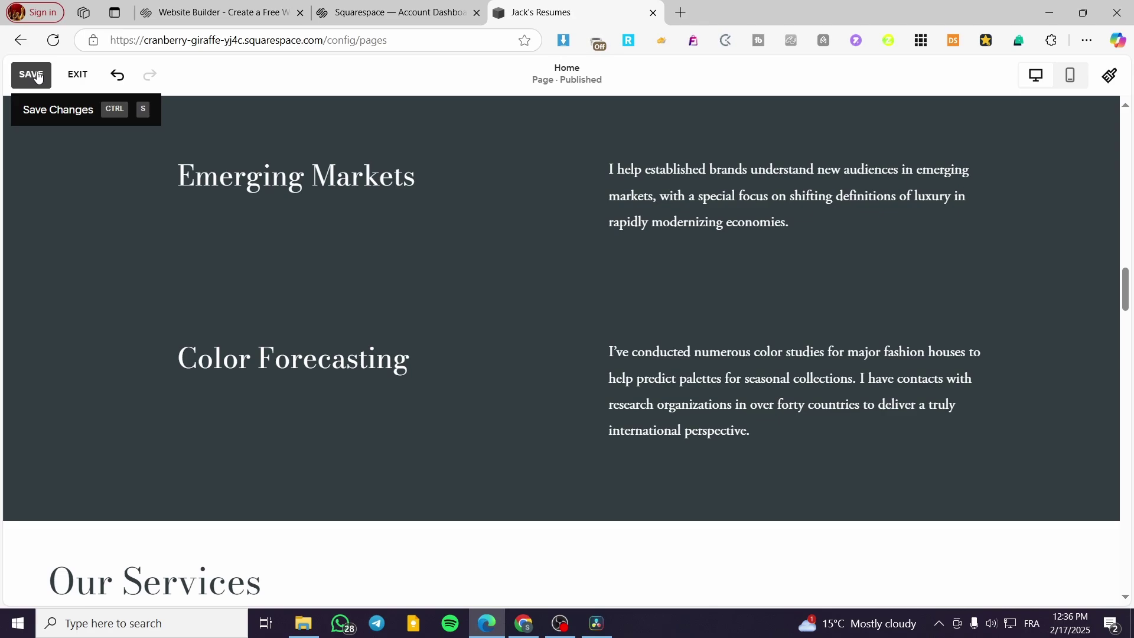
pyautogui.scroll(3, 502, 427)
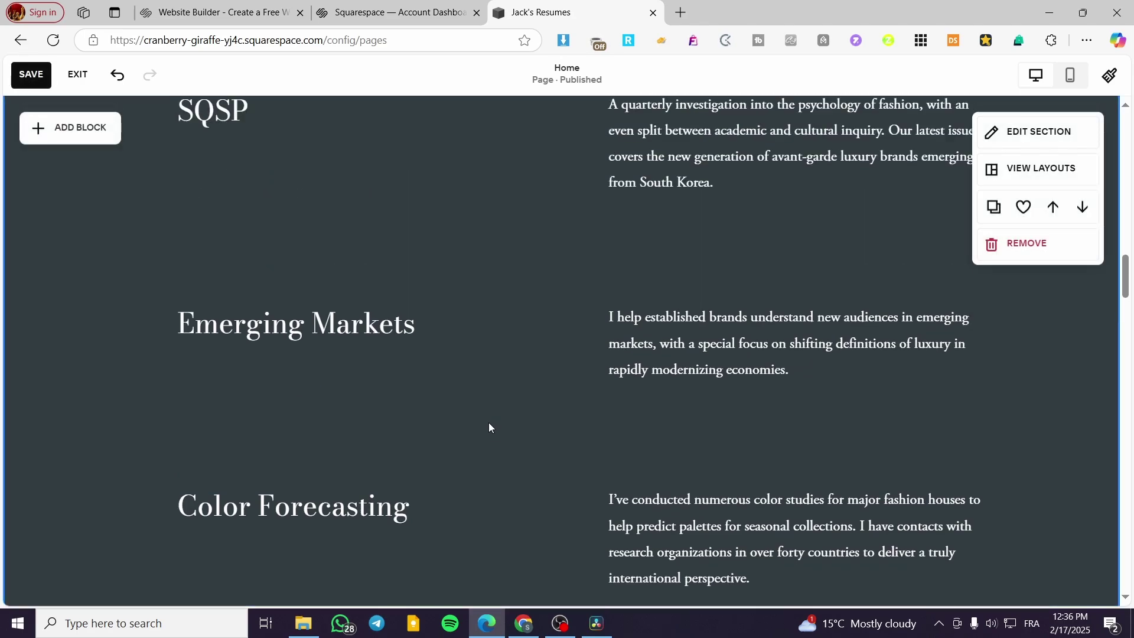
pyautogui.scroll(-5, 425, 394)
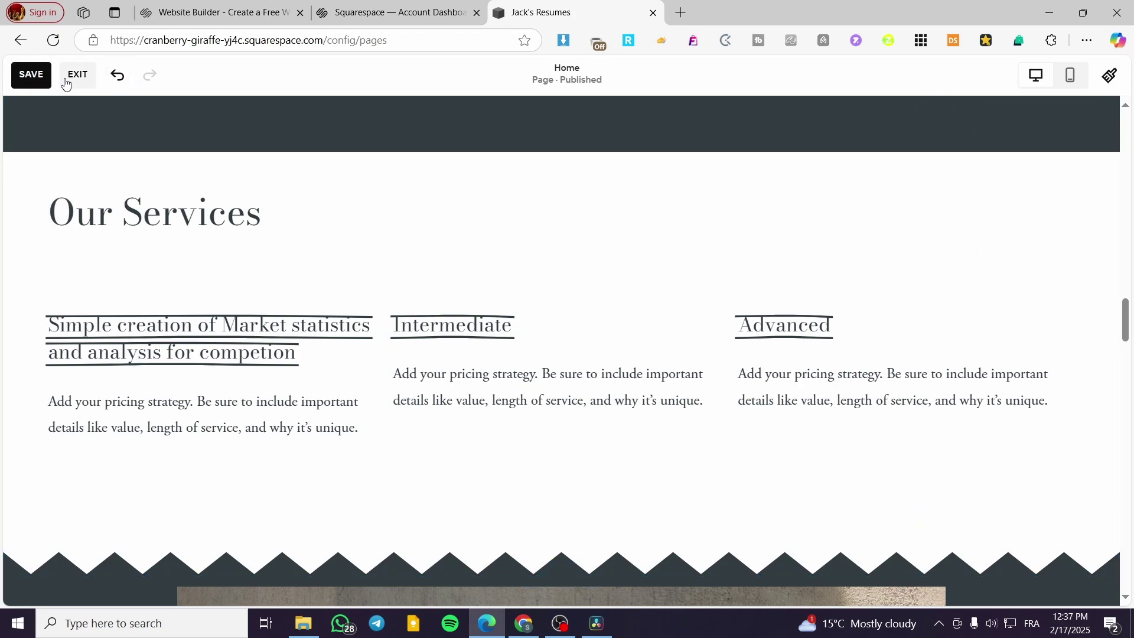
pyautogui.click(33, 73)
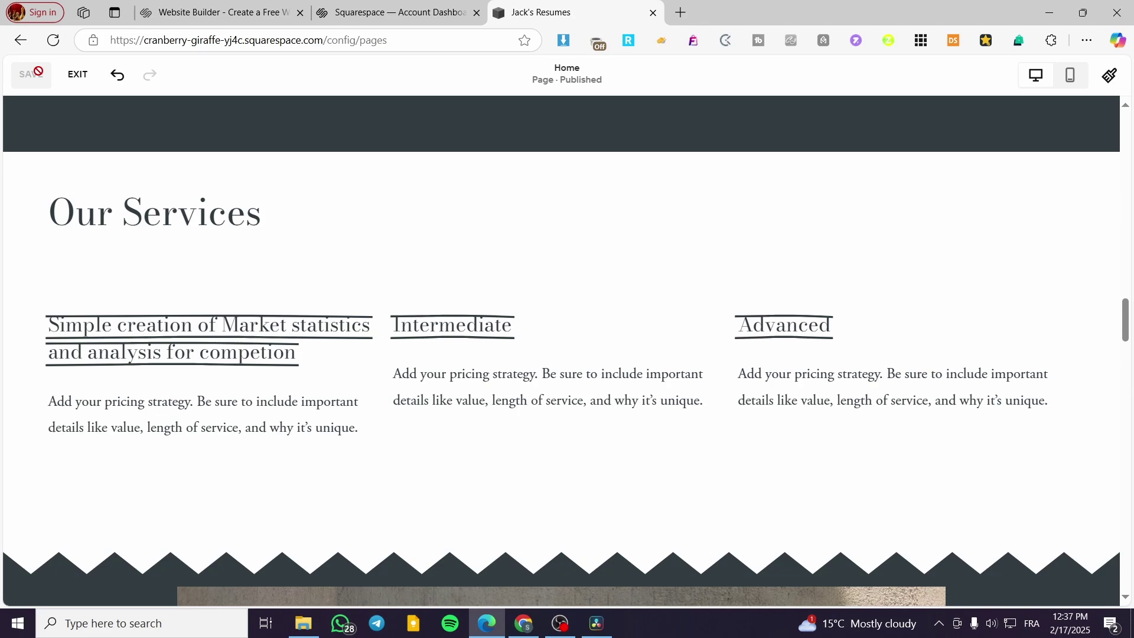
pyautogui.click(78, 74)
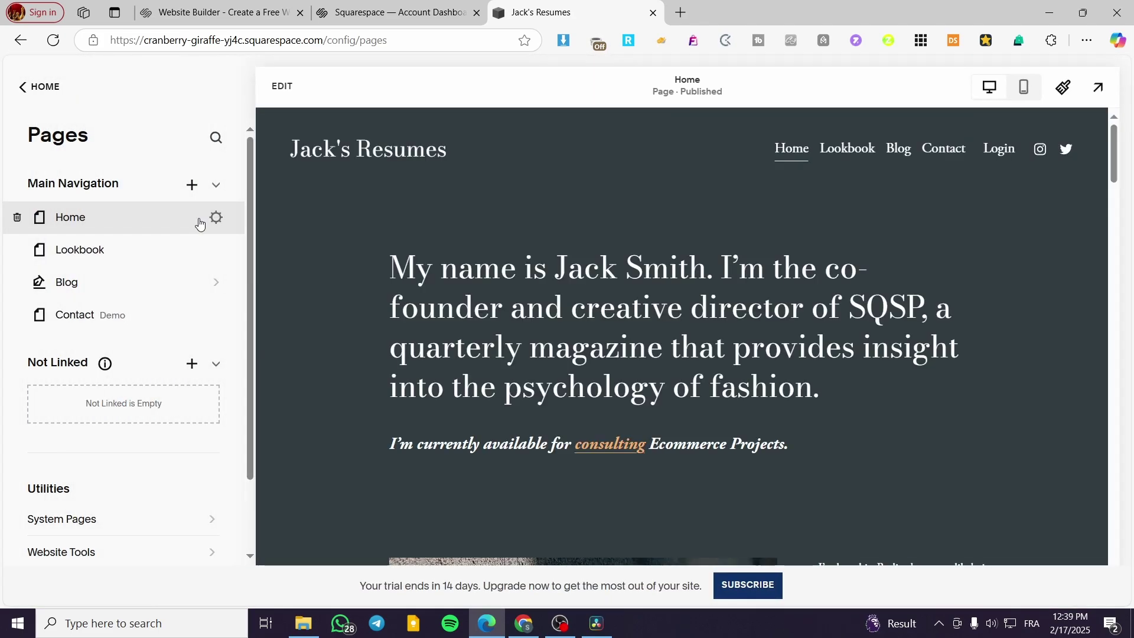
# - Leave the Pages list and start creating a new Service product in Products & Services
pyautogui.click(37, 87)
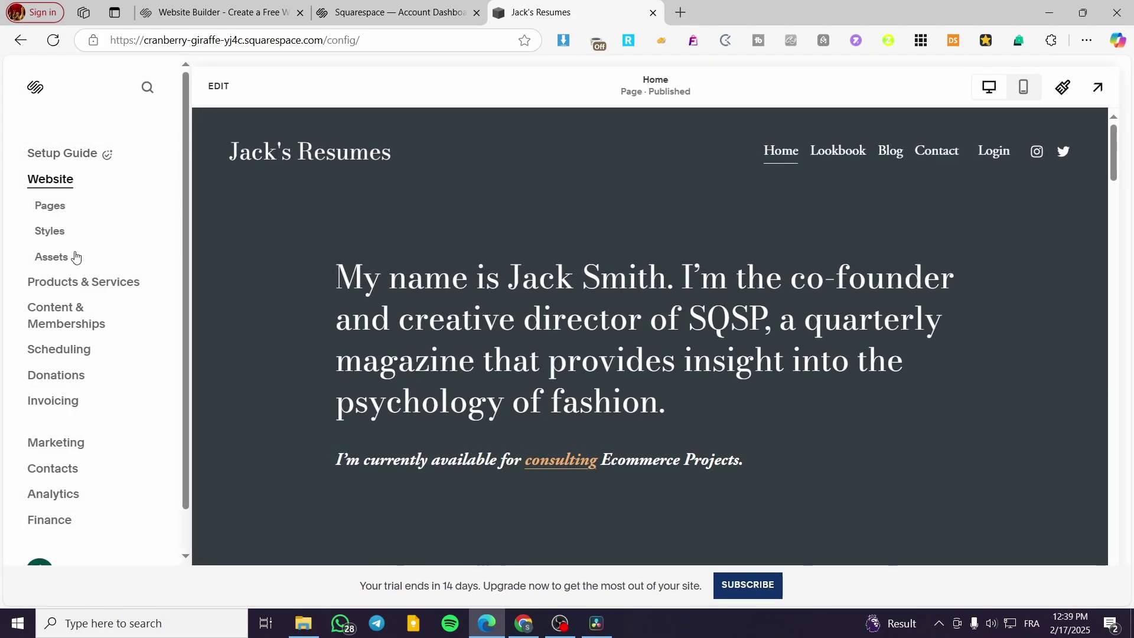
pyautogui.click(68, 283)
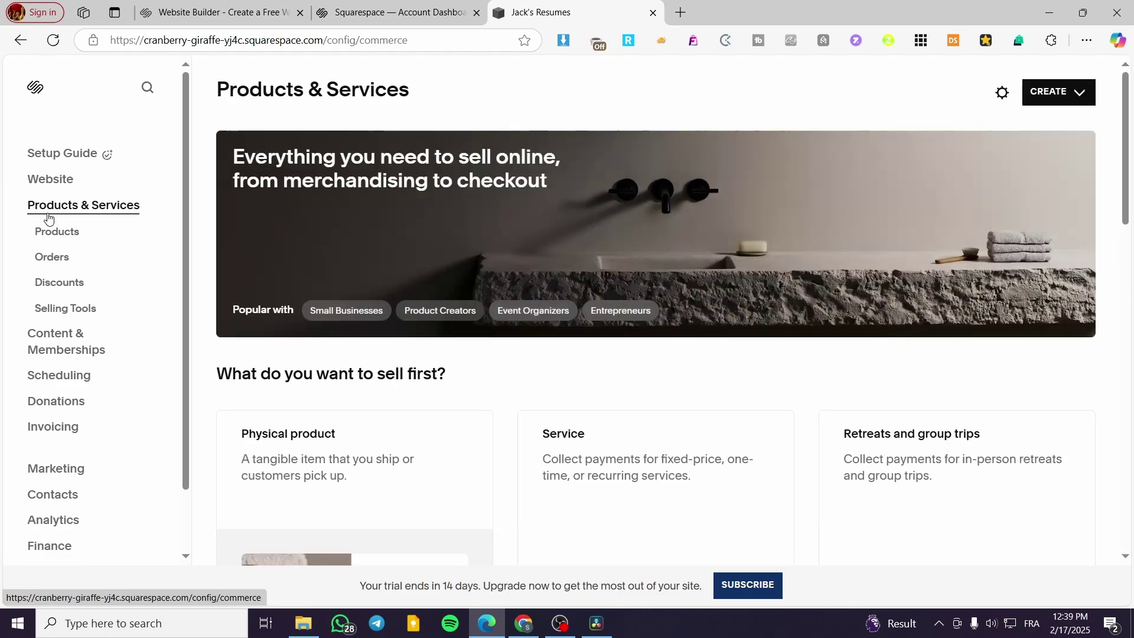
pyautogui.click(1044, 101)
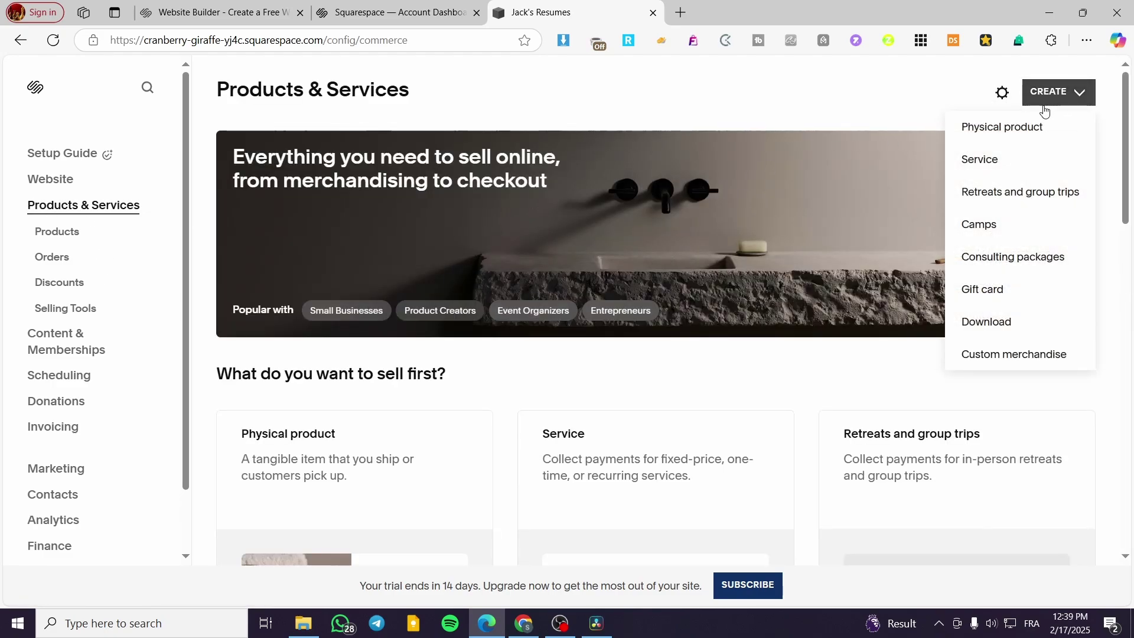
pyautogui.click(1014, 168)
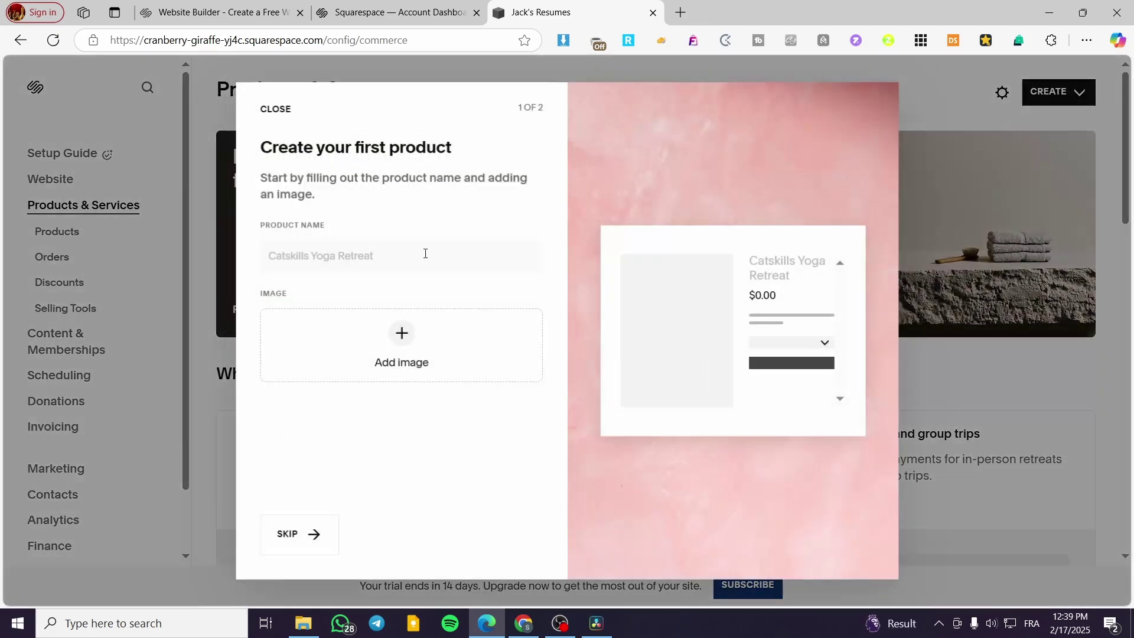
# - Name the new service product "CV creation/ Market analysis"
pyautogui.click(414, 259)
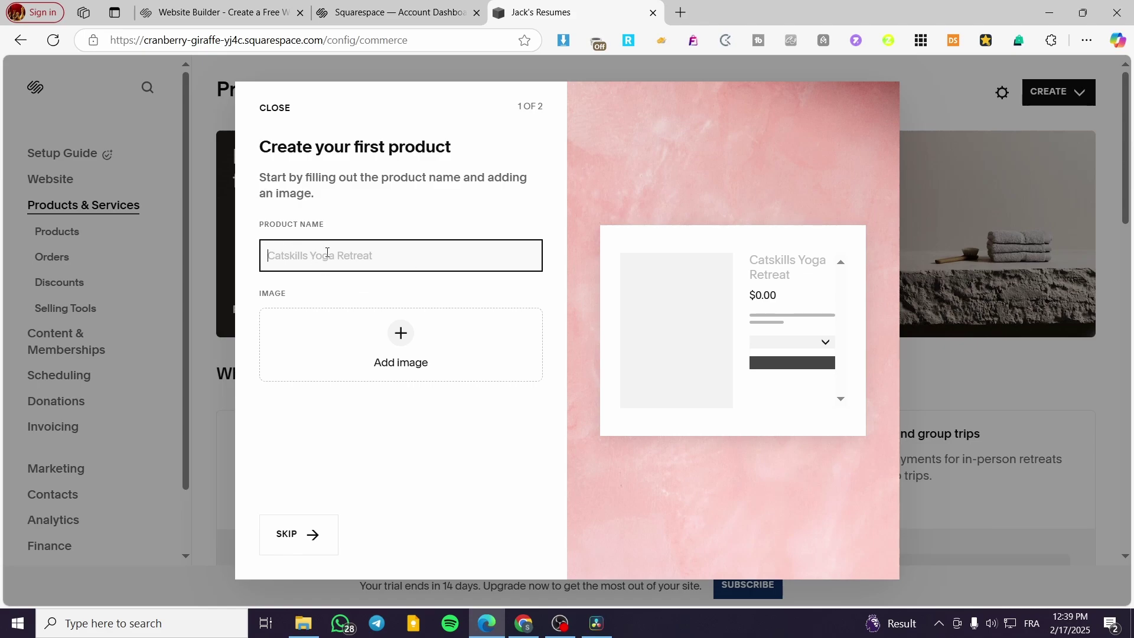
pyautogui.write('CV c')
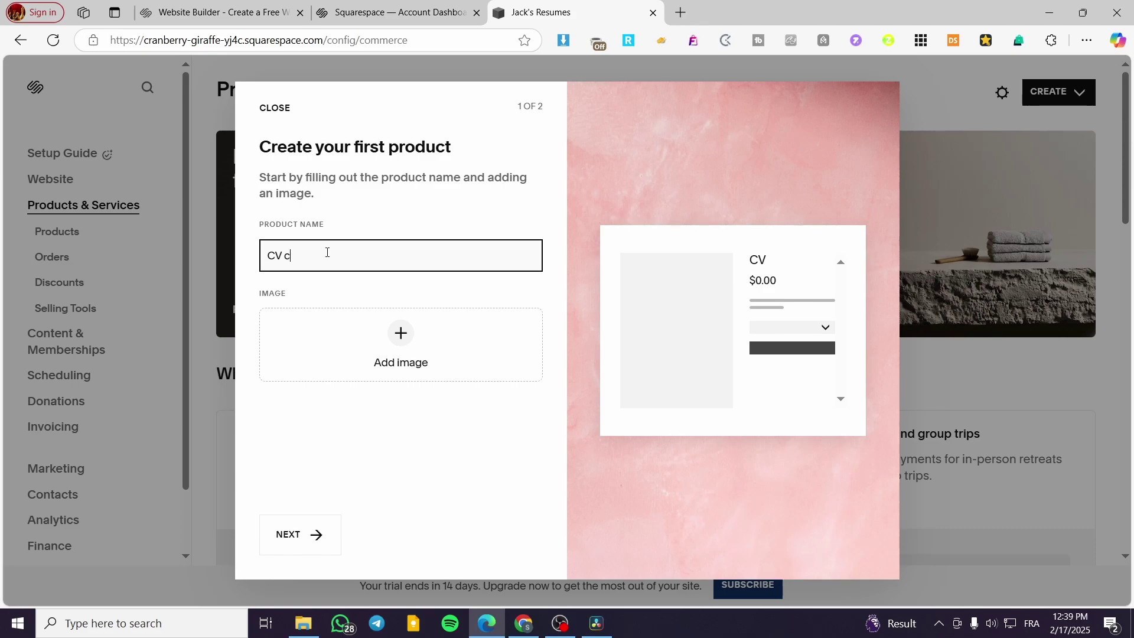
pyautogui.write('reatio')
pyautogui.write('n/ Mar')
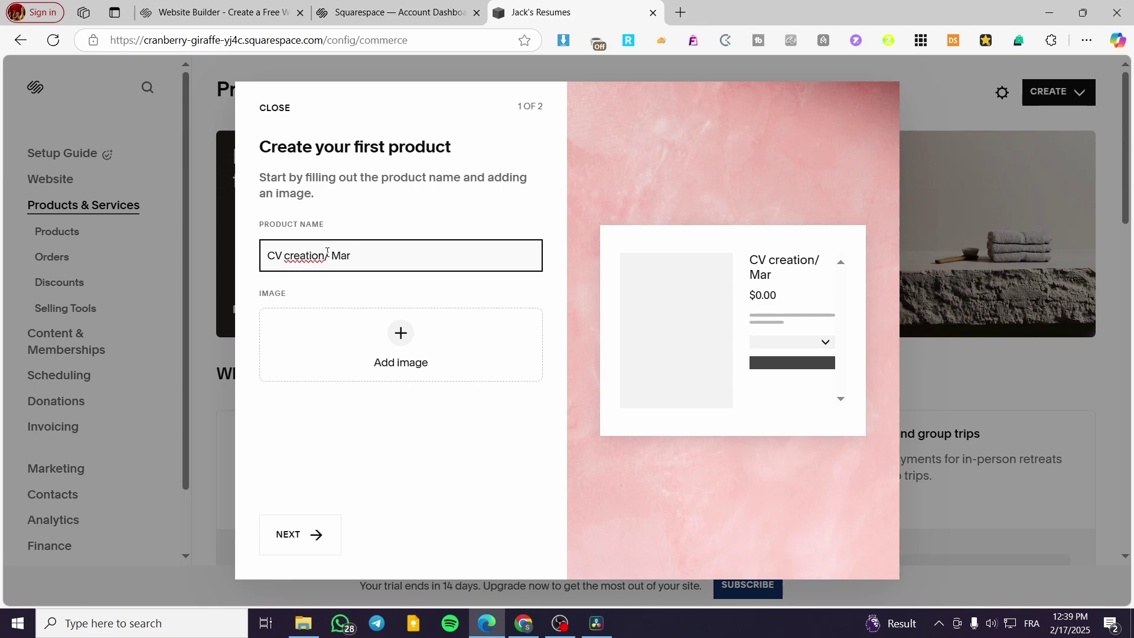
pyautogui.write('ket analysis')
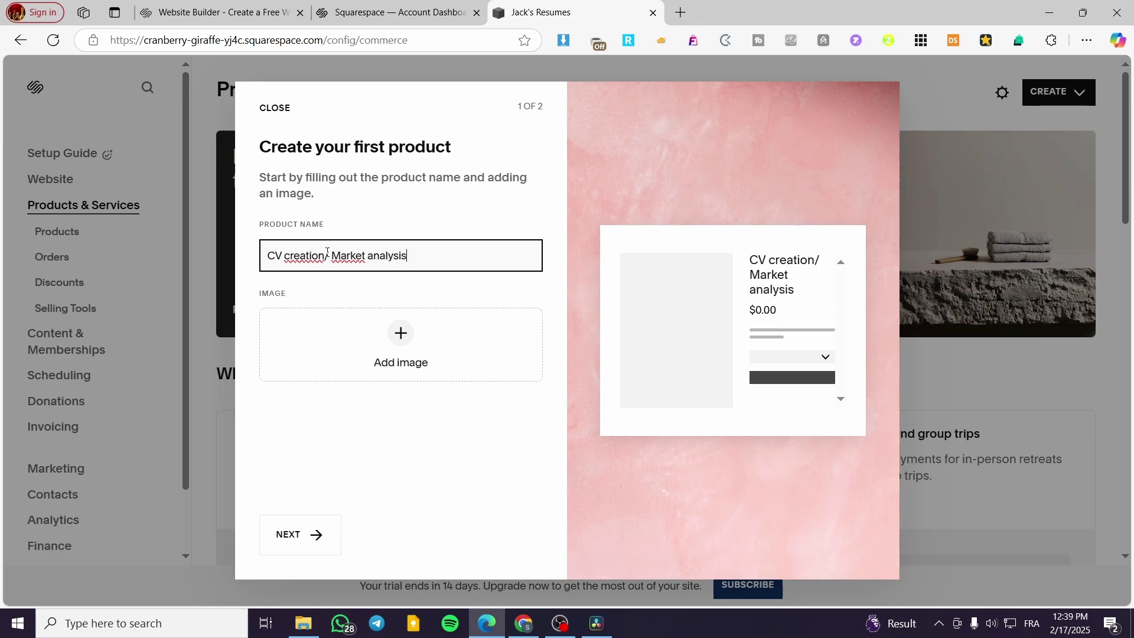
pyautogui.click(400, 333)
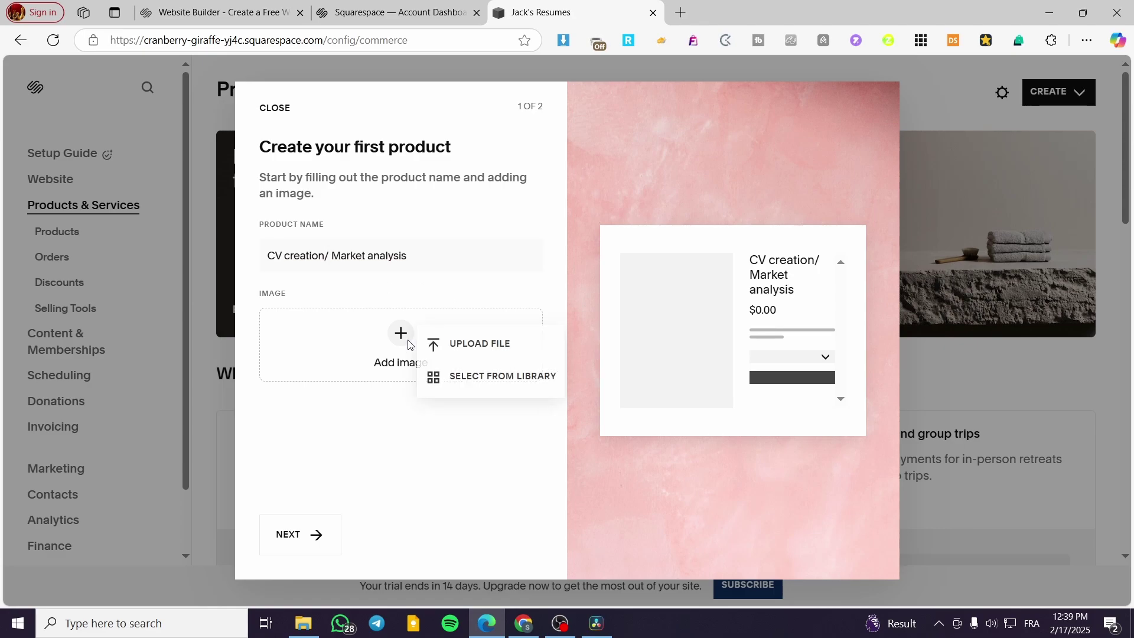
pyautogui.click(484, 381)
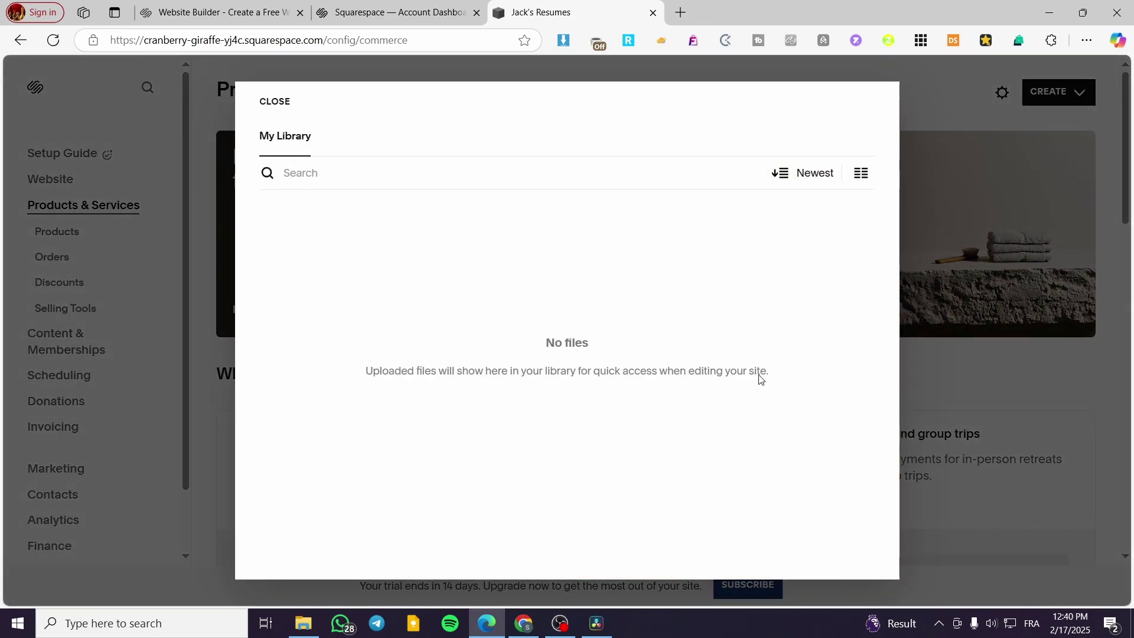
pyautogui.click(262, 100)
pyautogui.click(406, 337)
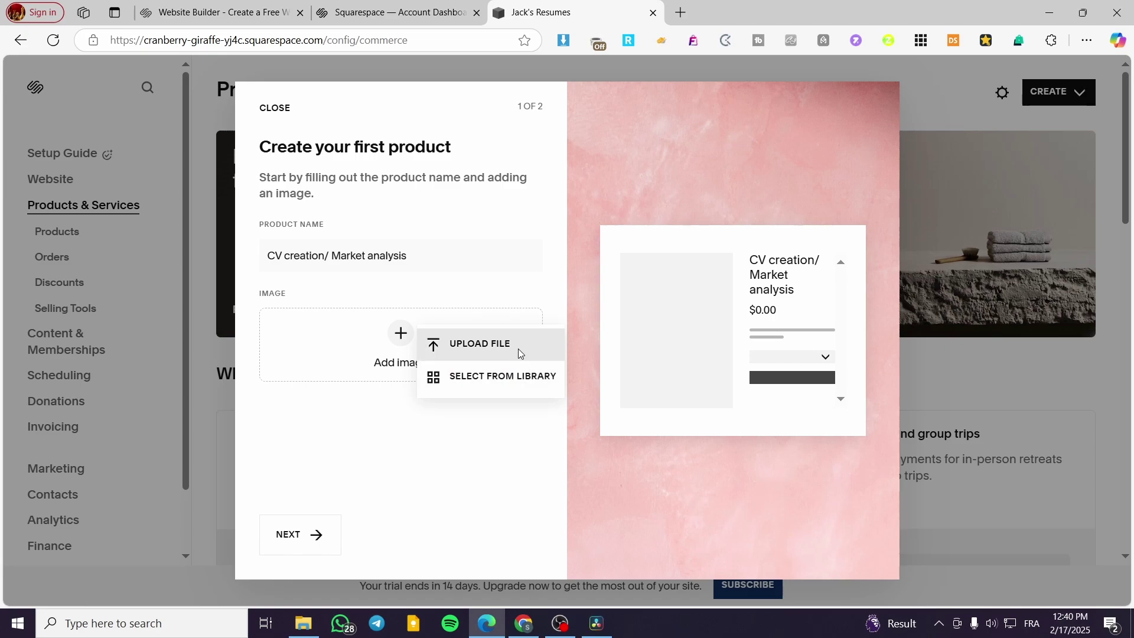
# - Continue past the image and inventory setup without changes and open the product's description in the full details form
pyautogui.click(314, 537)
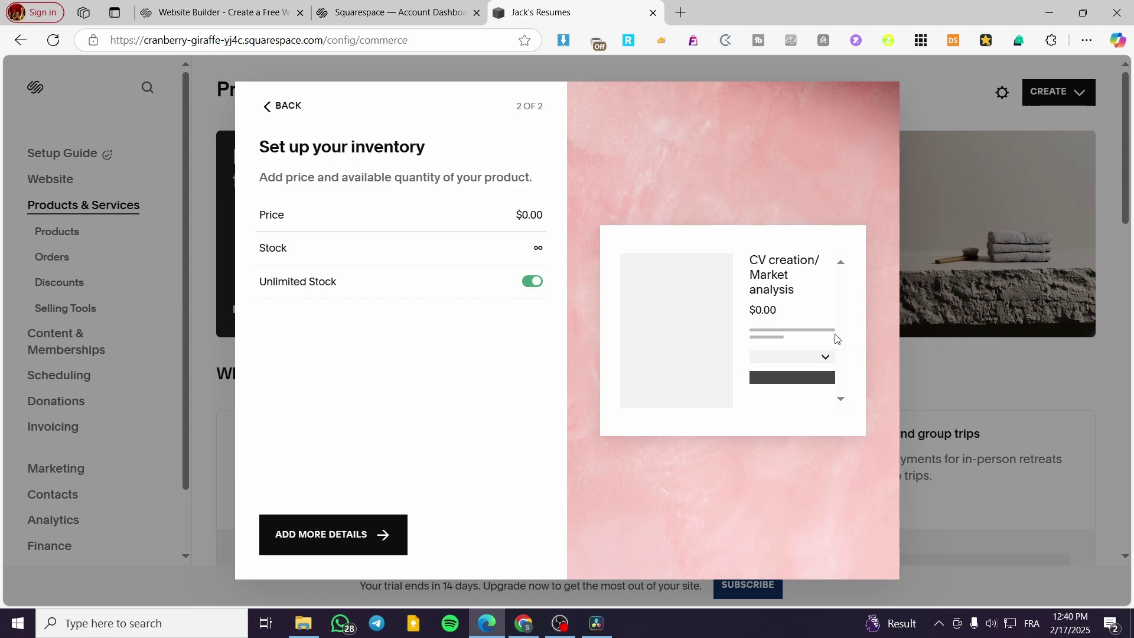
pyautogui.click(354, 535)
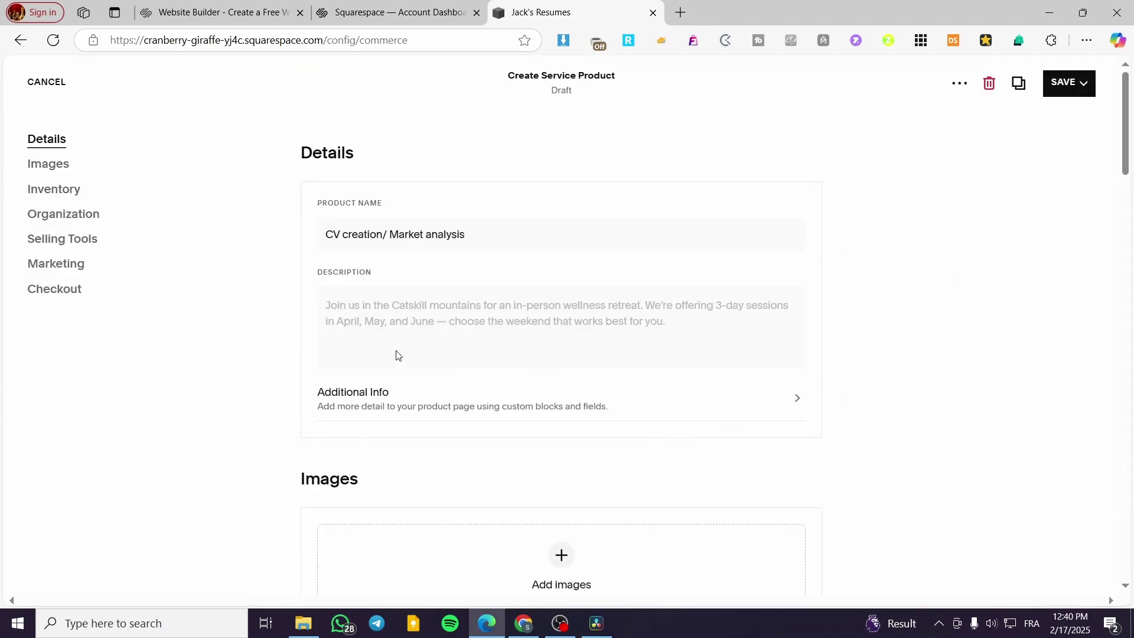
pyautogui.click(406, 307)
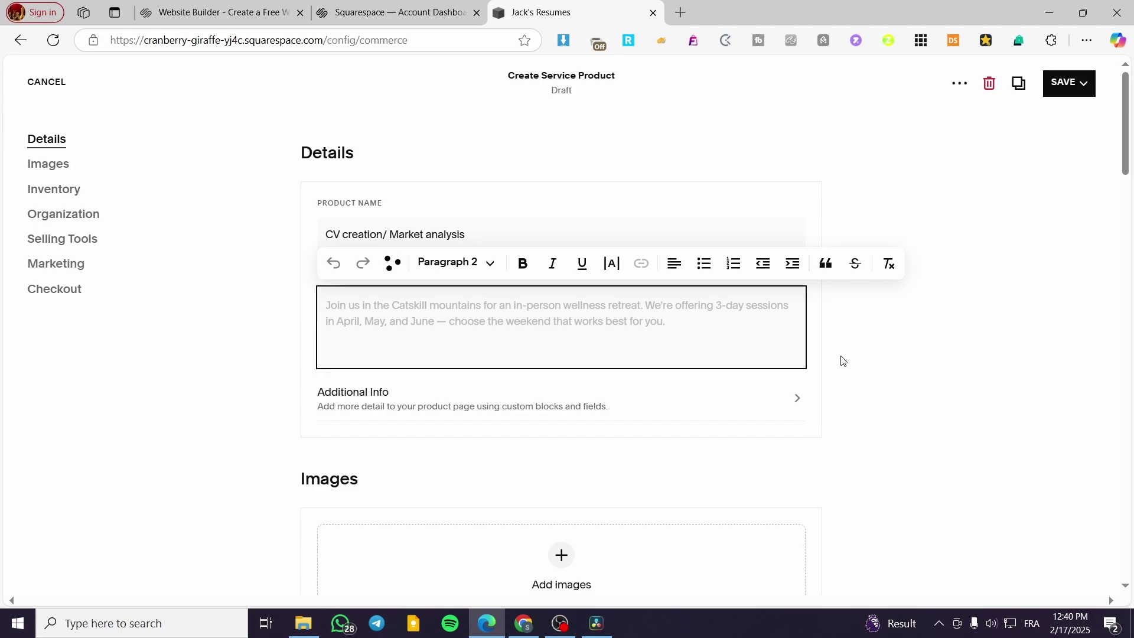
# - Look over the service product's image, inventory, organization, selling tools and marketing settings
pyautogui.scroll(-3, 906, 346)
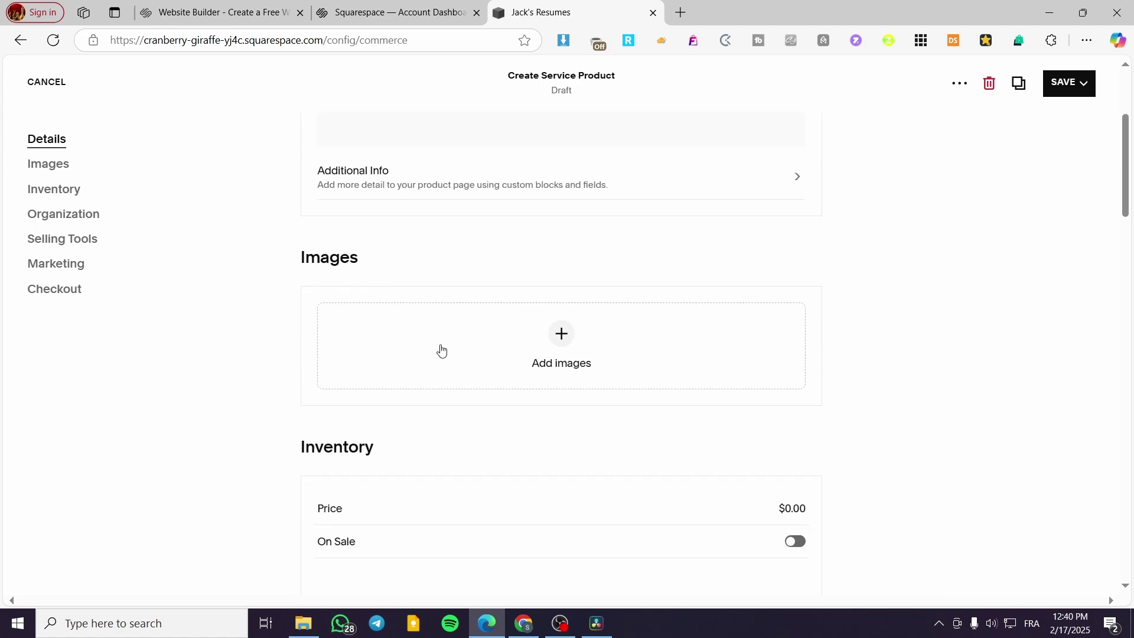
pyautogui.scroll(-3, 570, 366)
pyautogui.scroll(-4, 570, 366)
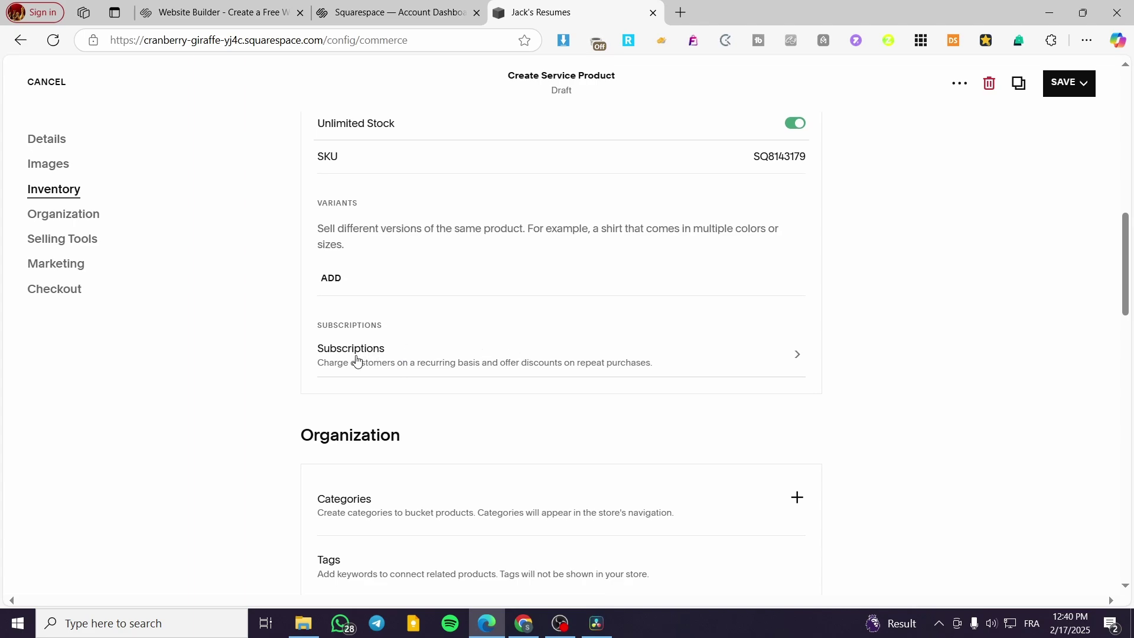
pyautogui.scroll(-4, 357, 360)
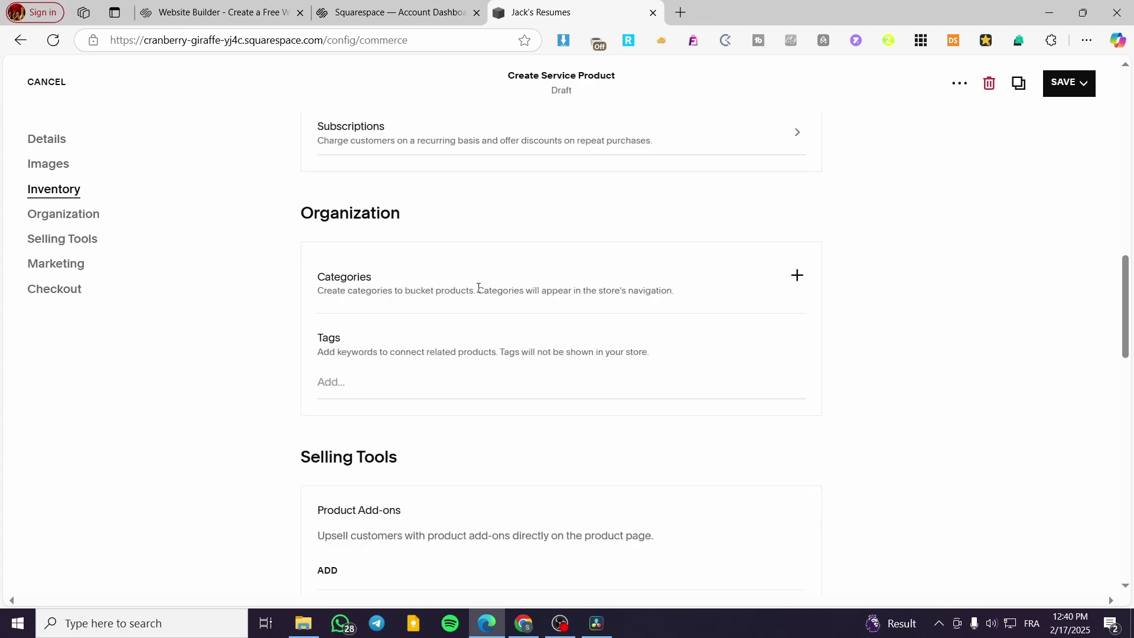
pyautogui.scroll(-3, 428, 296)
pyautogui.scroll(-4, 256, 360)
pyautogui.scroll(-4, 605, 451)
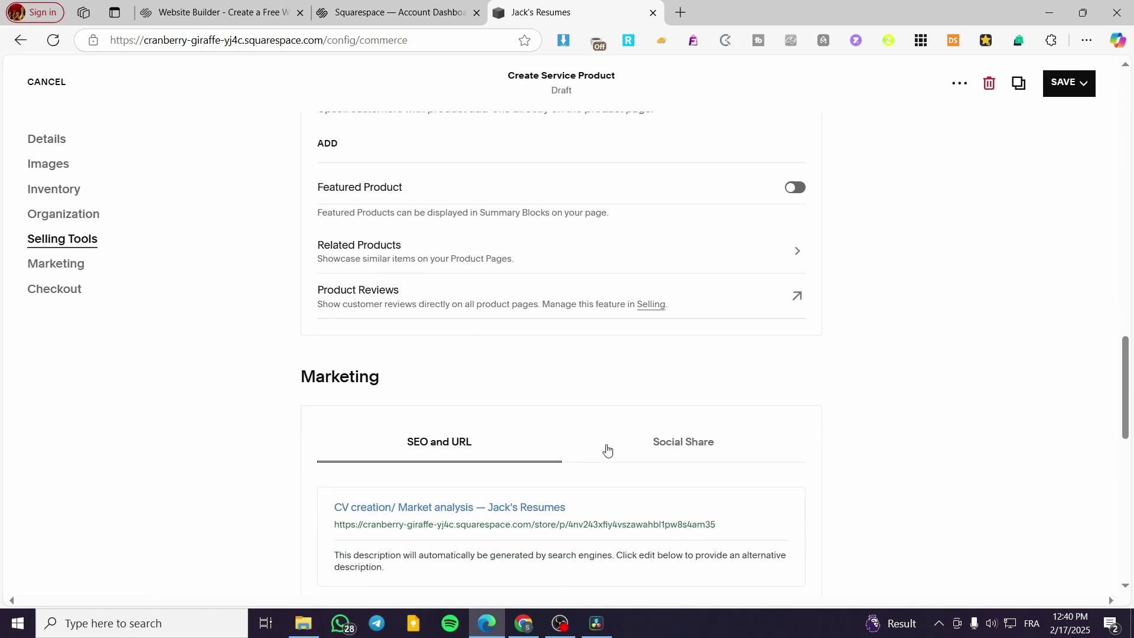
# - Check the service product's publishing options, and leave the product editor without saving the changes
pyautogui.click(1078, 83)
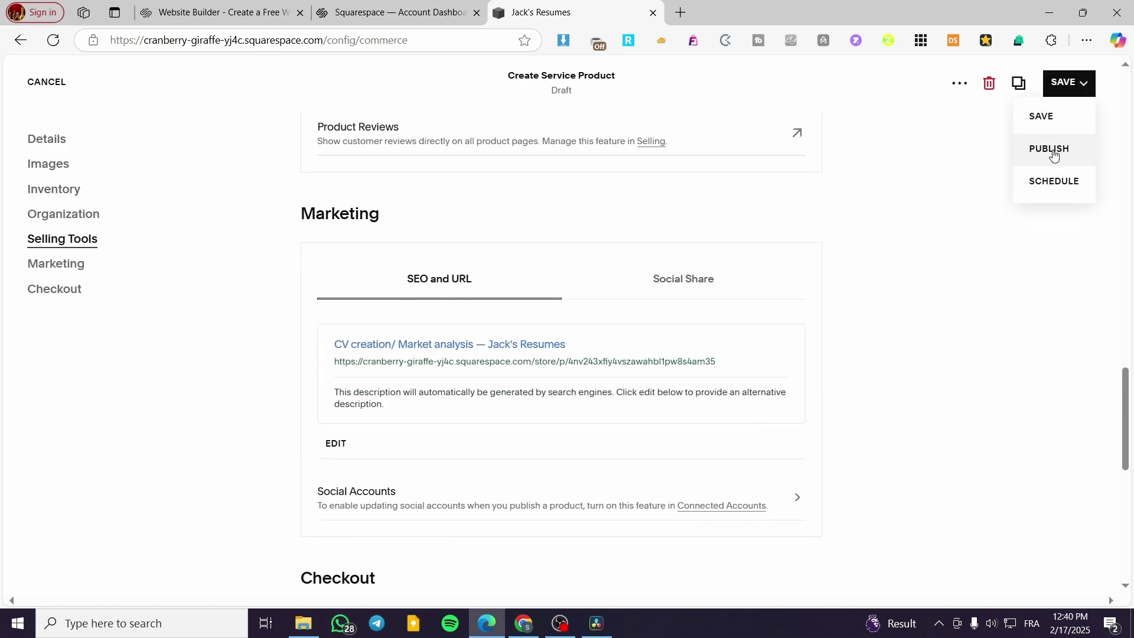
pyautogui.click(57, 82)
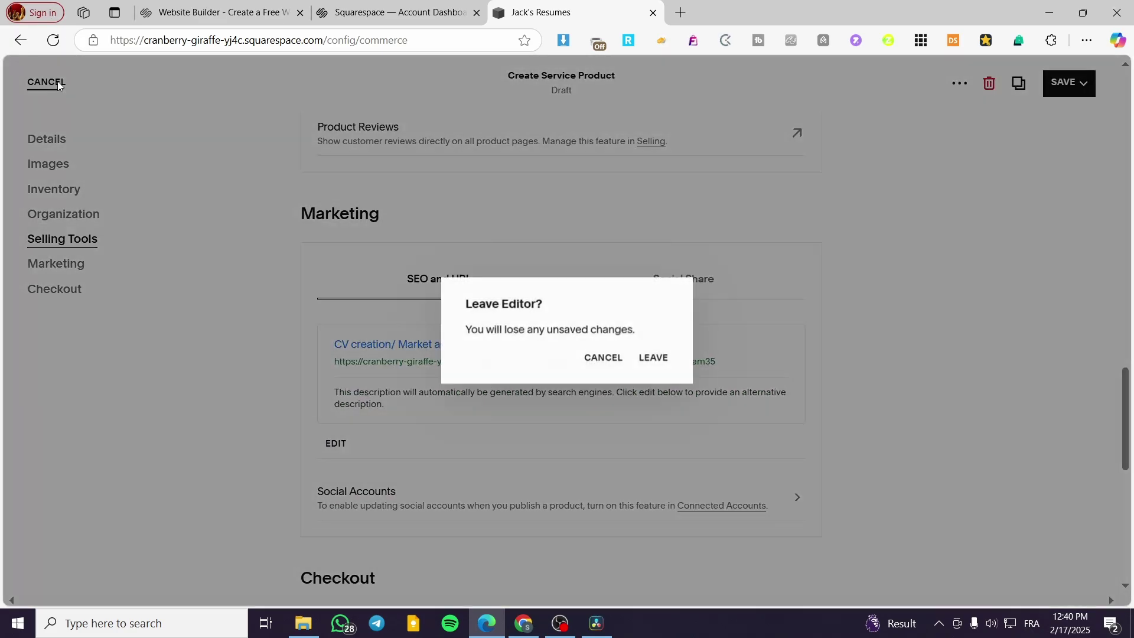
pyautogui.click(653, 356)
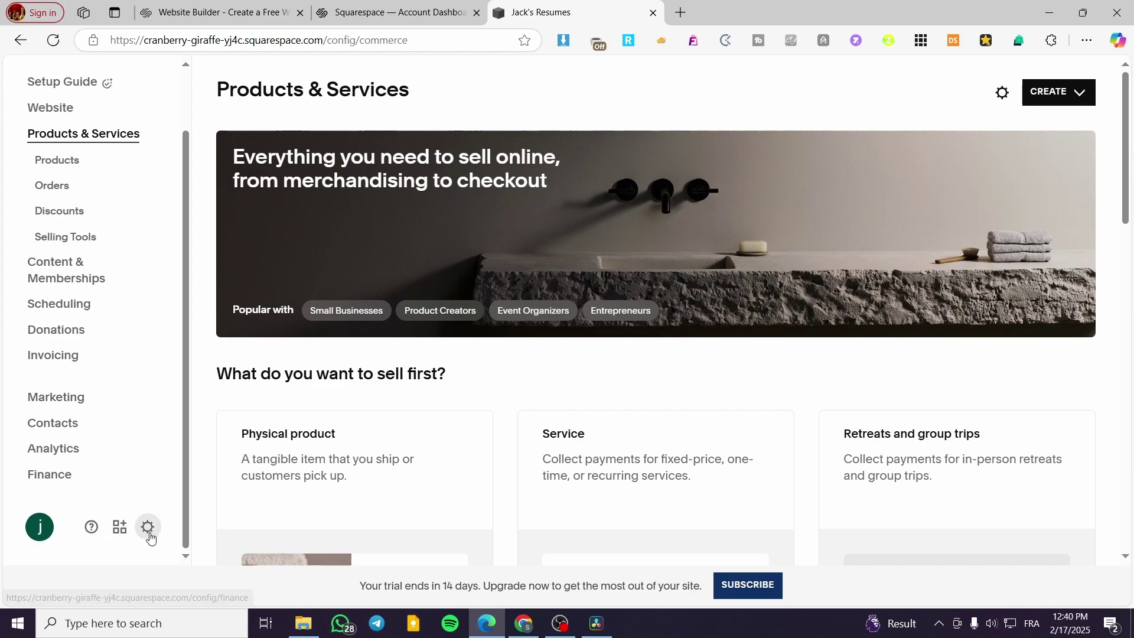
# - Review the payment processors and store currency option in the site's selling payment settings, and close the settings
pyautogui.click(148, 526)
pyautogui.click(44, 223)
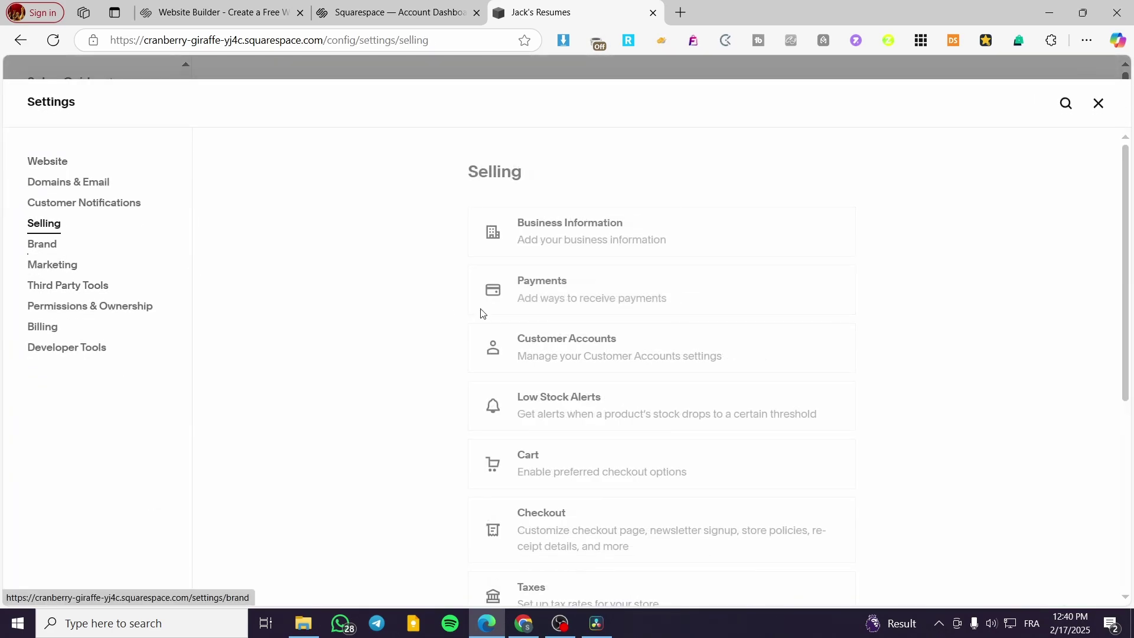
pyautogui.click(620, 282)
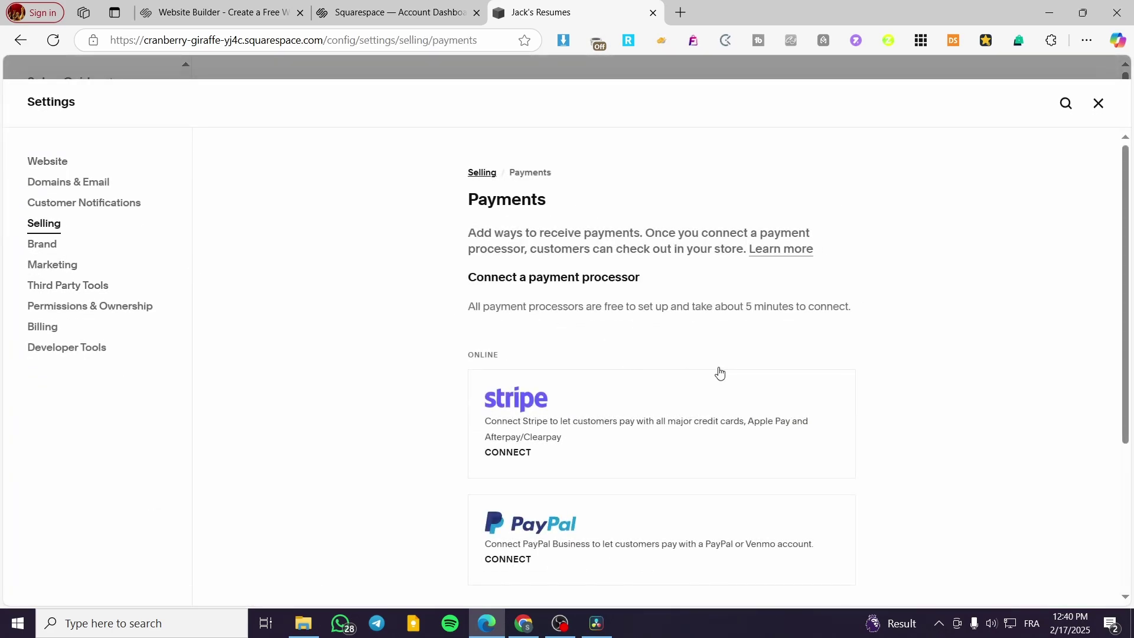
pyautogui.scroll(-4, 719, 372)
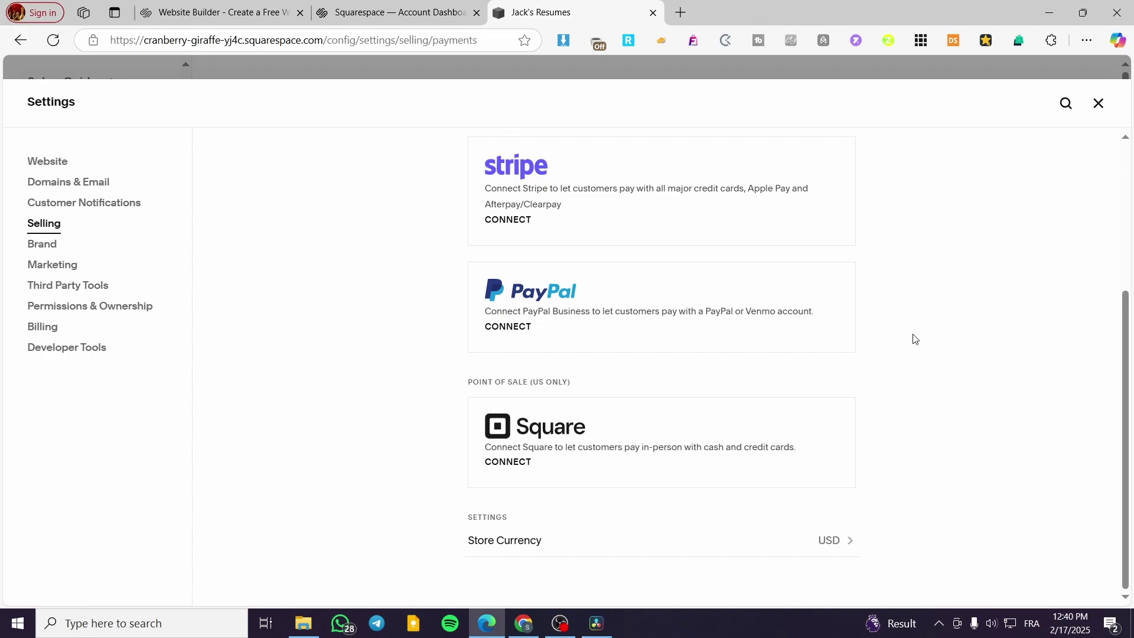
pyautogui.click(1098, 103)
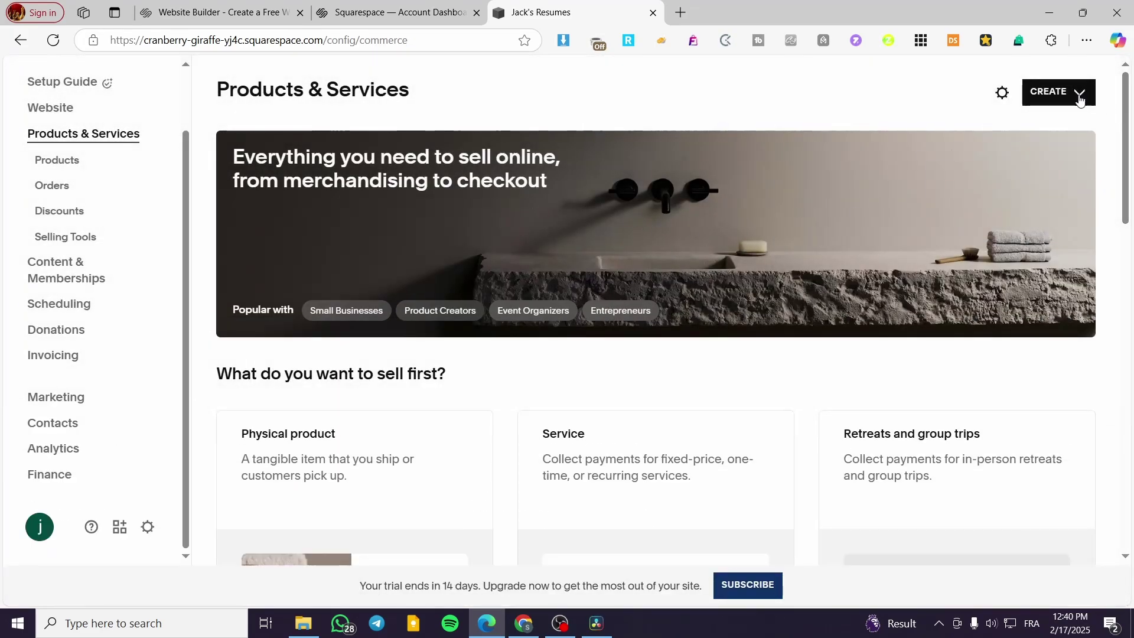